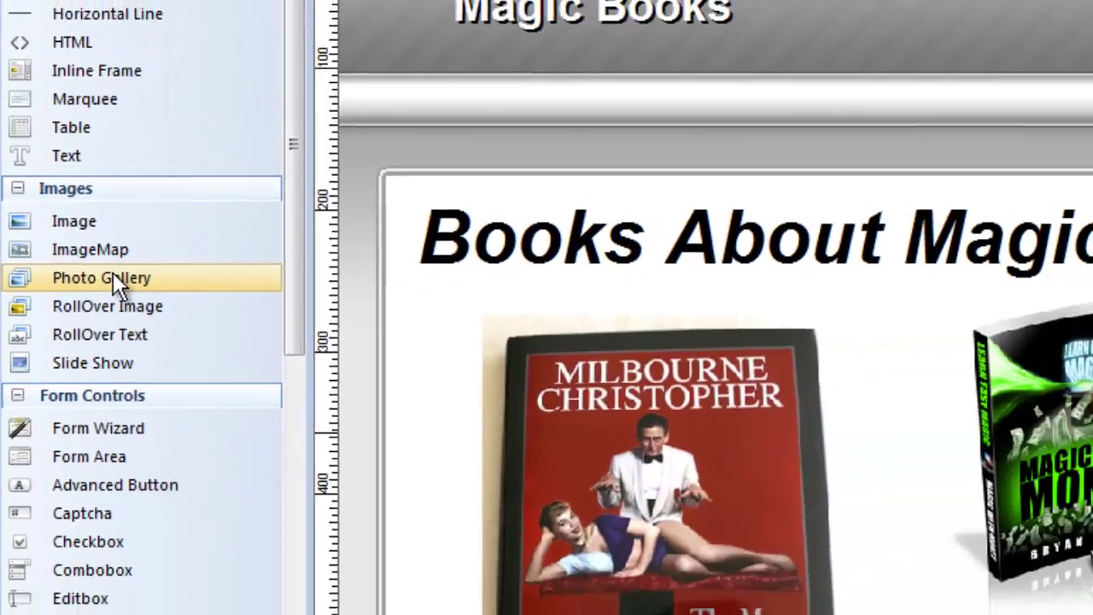
- Draw a photo gallery about 520 by 420 pixels in the empty area below the framed content of the books page
{"action": "scroll", "coordinate": [625, 321], "scroll_direction": "down", "scroll_amount": 4}
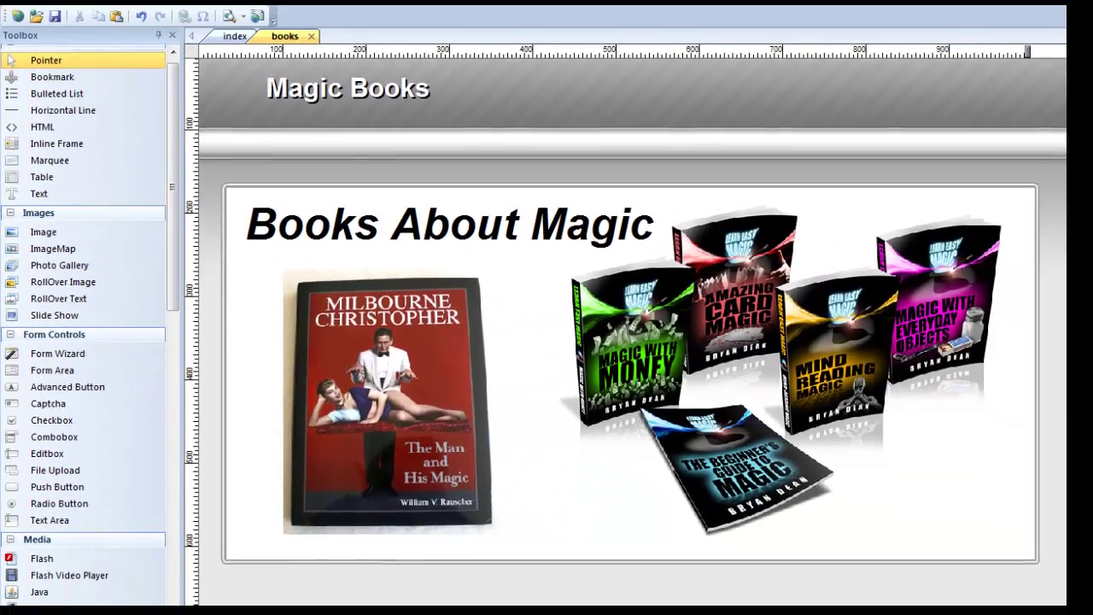
{"action": "scroll", "coordinate": [625, 321], "scroll_direction": "down", "scroll_amount": 6}
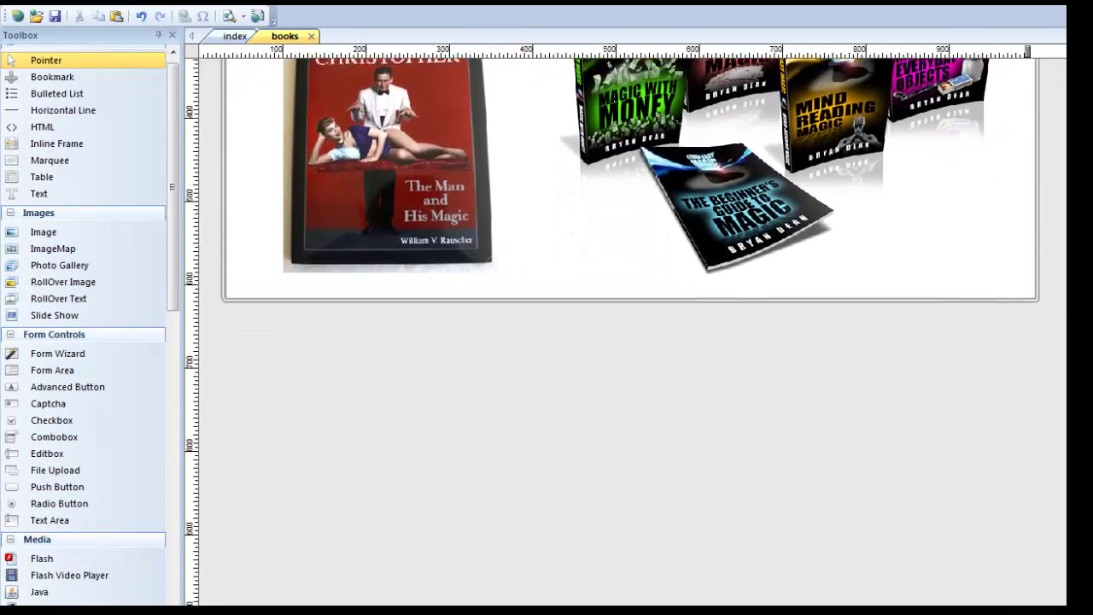
{"action": "scroll", "coordinate": [625, 320], "scroll_direction": "down", "scroll_amount": 2}
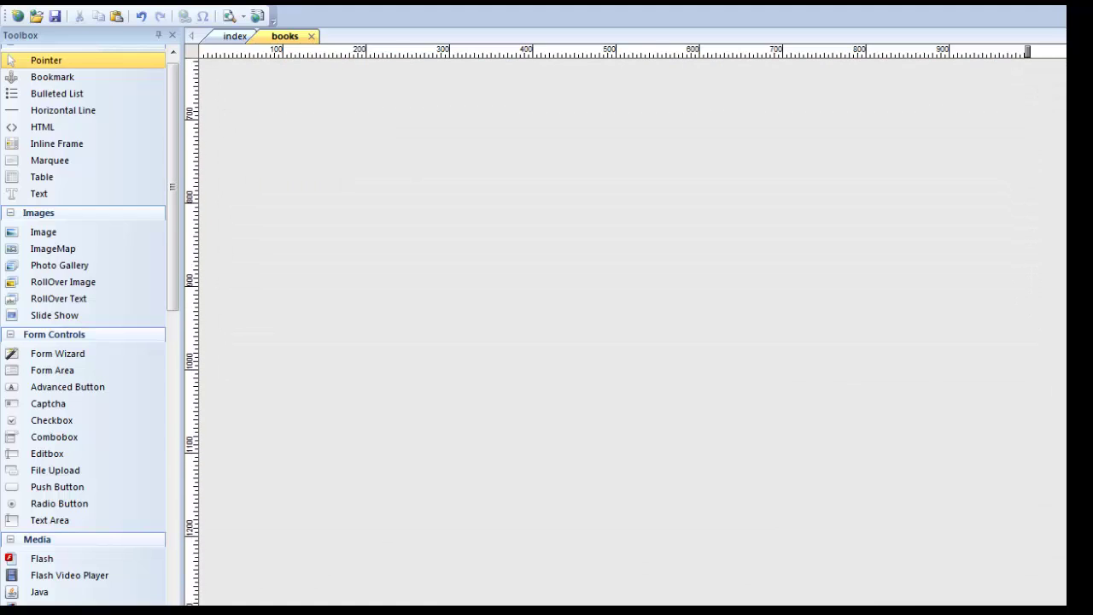
{"action": "left_click", "coordinate": [57, 265]}
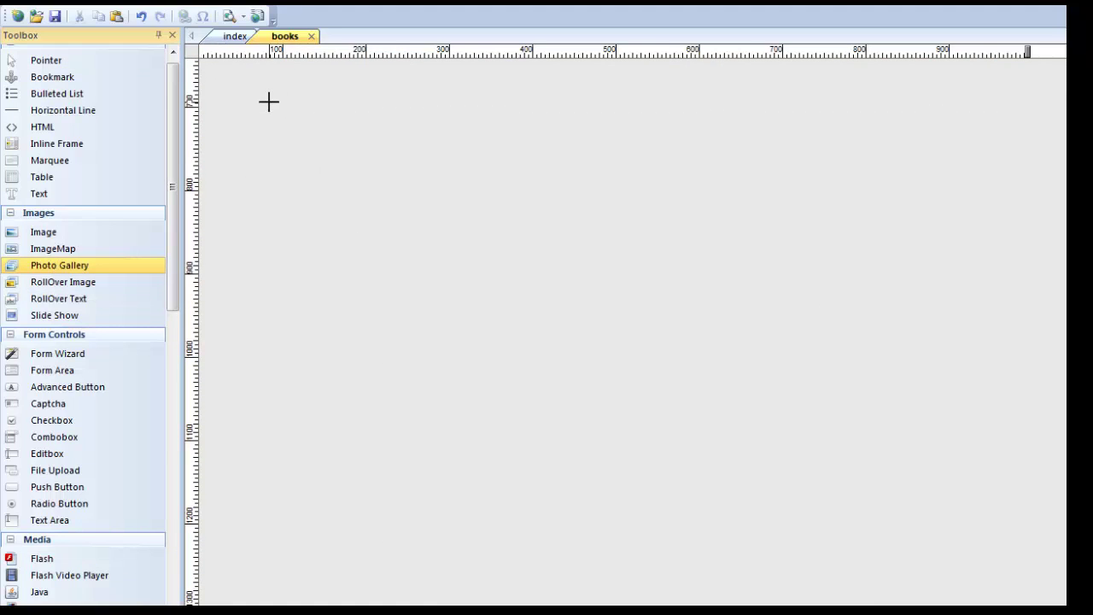
{"action": "left_click_drag", "start_coordinate": [267, 99], "coordinate": [702, 448]}
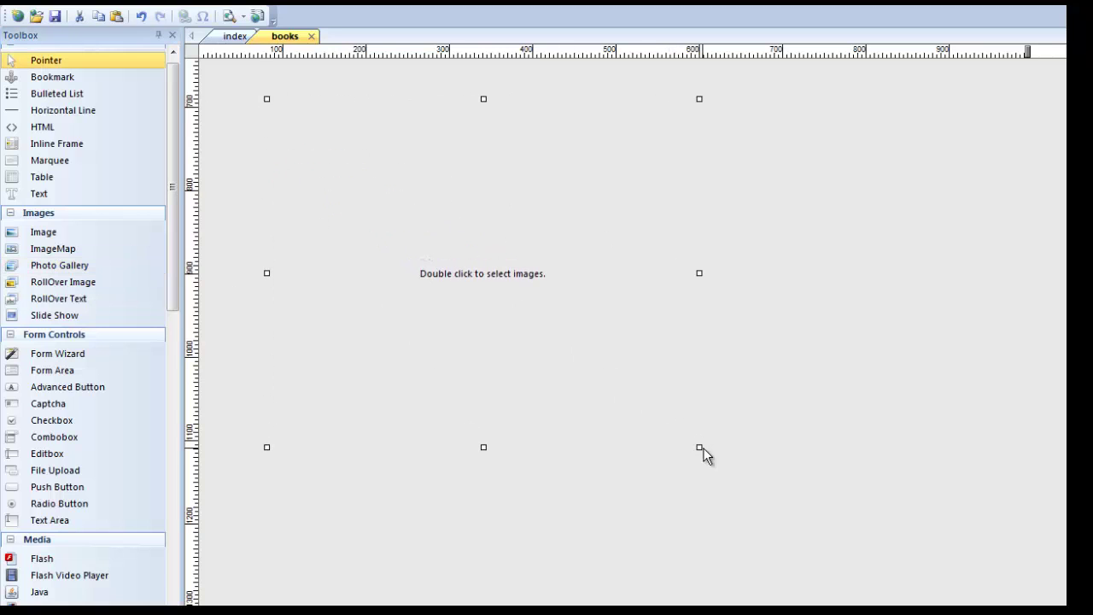
- Open the photo gallery's properties and add the image books_christopher from the Magic Trick Website folder
{"action": "double_click", "coordinate": [484, 222]}
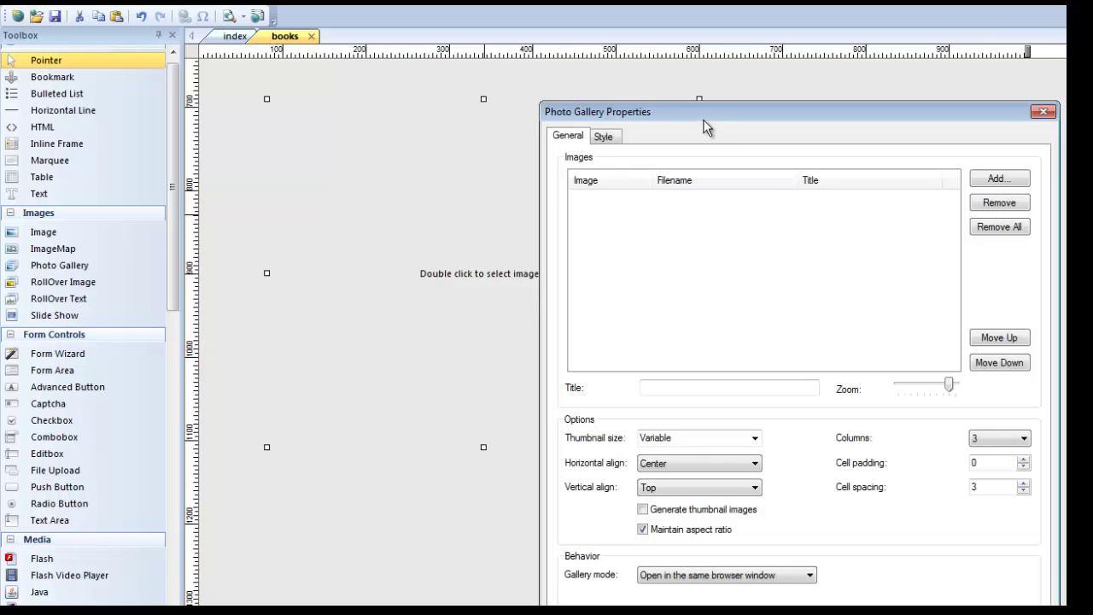
{"action": "left_click_drag", "start_coordinate": [699, 119], "coordinate": [654, 52]}
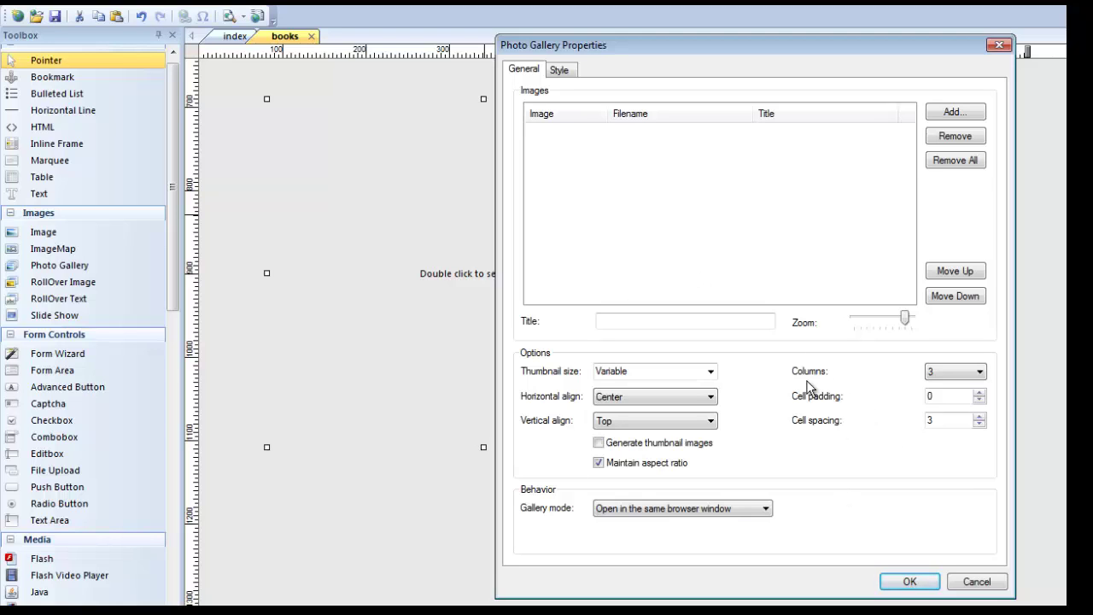
{"action": "left_click", "coordinate": [969, 115]}
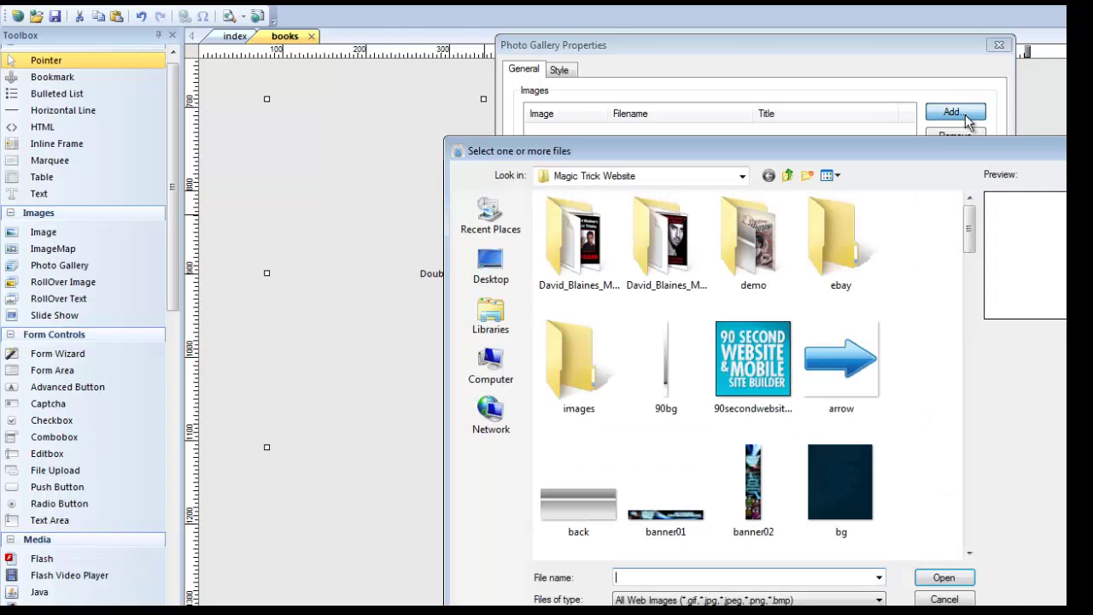
{"action": "left_click_drag", "start_coordinate": [971, 220], "coordinate": [970, 271]}
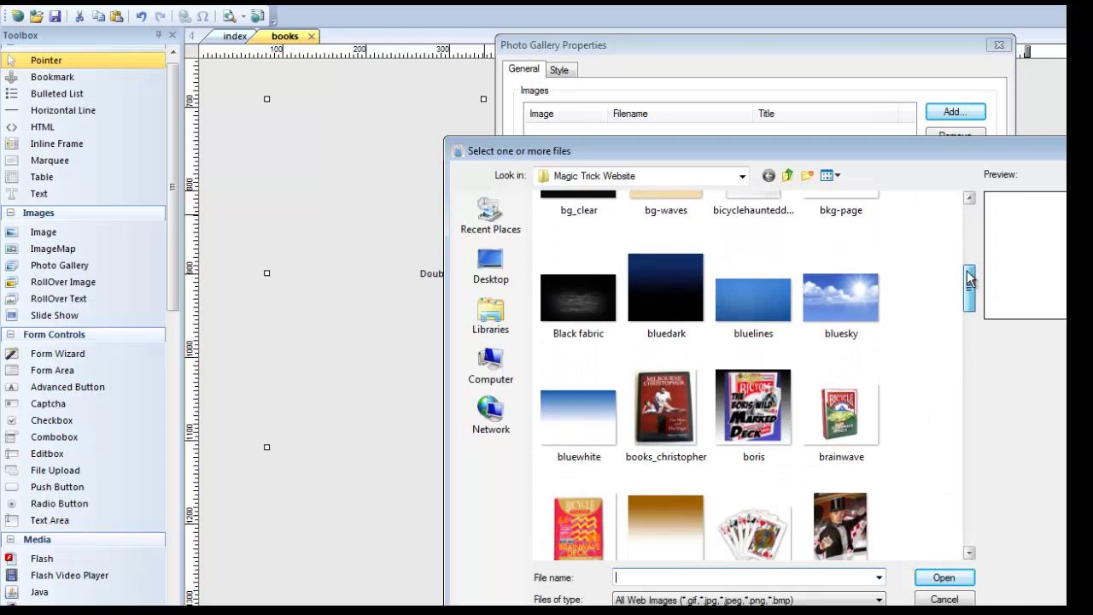
{"action": "left_click", "coordinate": [666, 409]}
{"action": "left_click", "coordinate": [950, 581]}
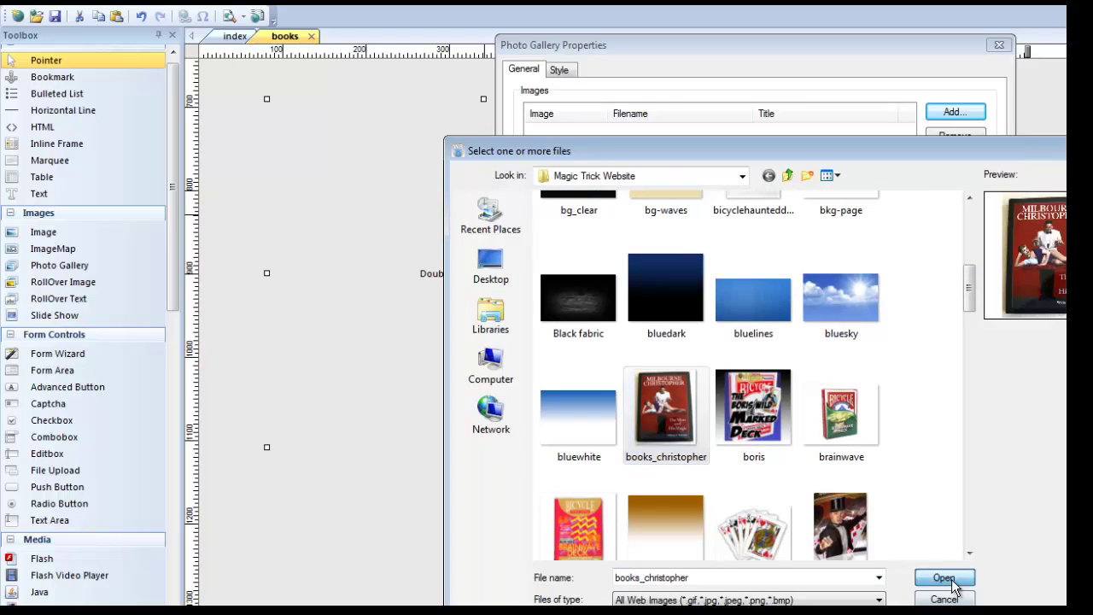
- Add the cover_flat and darbyshiremagicbook images to the photo gallery
{"action": "left_click", "coordinate": [953, 112]}
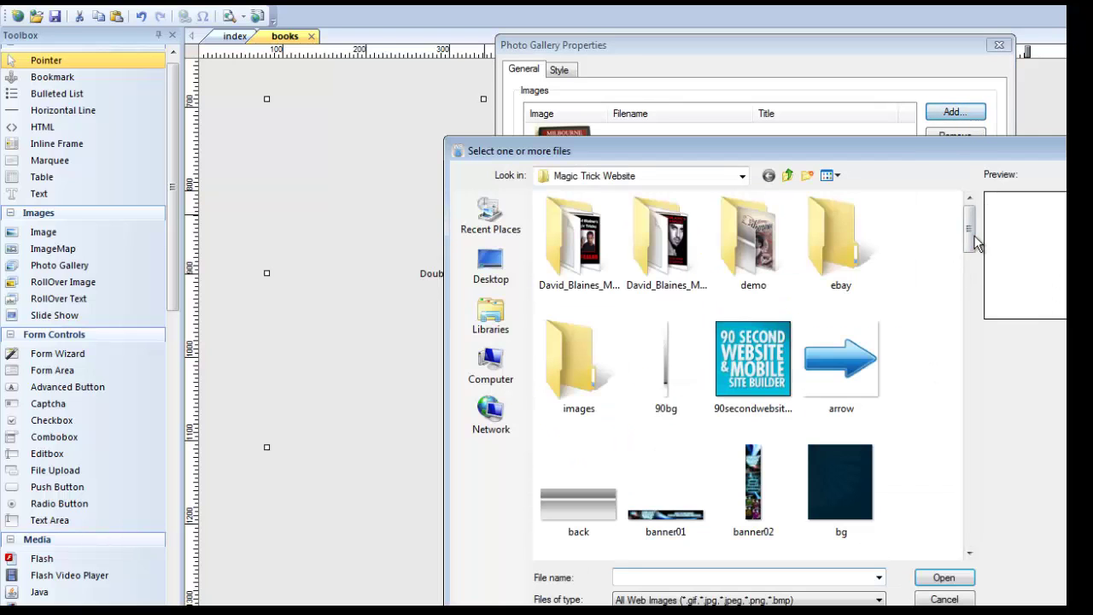
{"action": "left_click_drag", "start_coordinate": [970, 227], "coordinate": [980, 339]}
{"action": "left_click", "coordinate": [578, 445]}
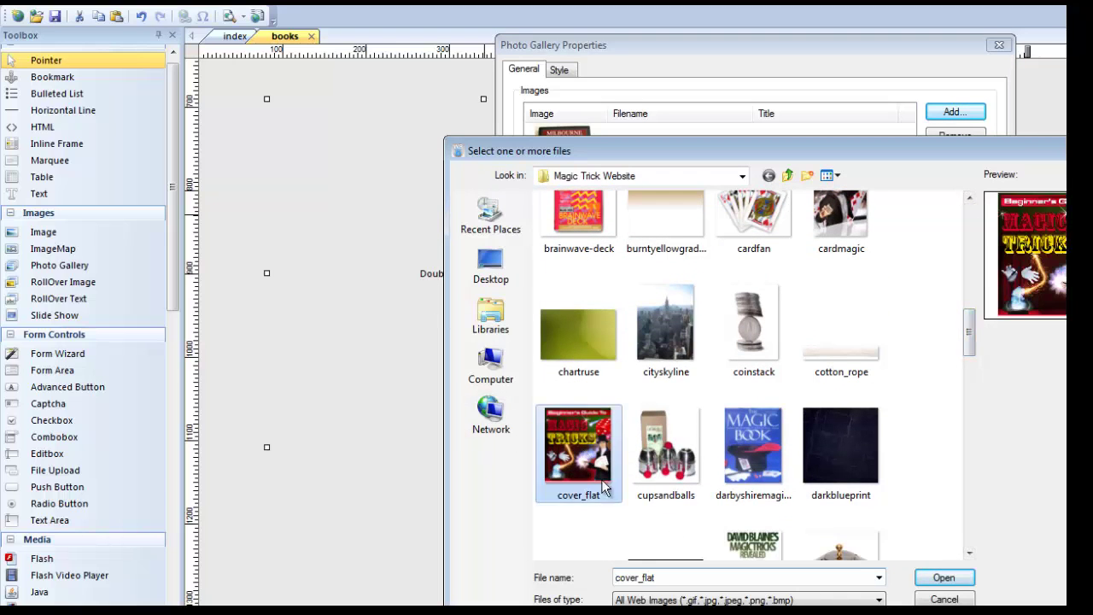
{"action": "left_click", "coordinate": [944, 578]}
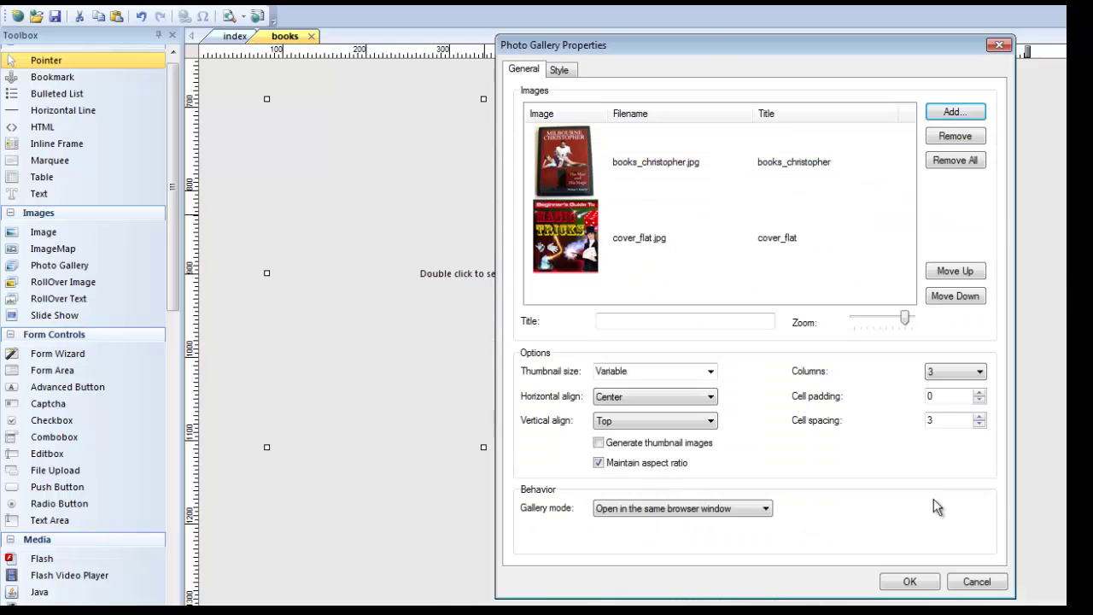
{"action": "left_click", "coordinate": [954, 117]}
{"action": "left_click_drag", "start_coordinate": [968, 231], "coordinate": [971, 316]}
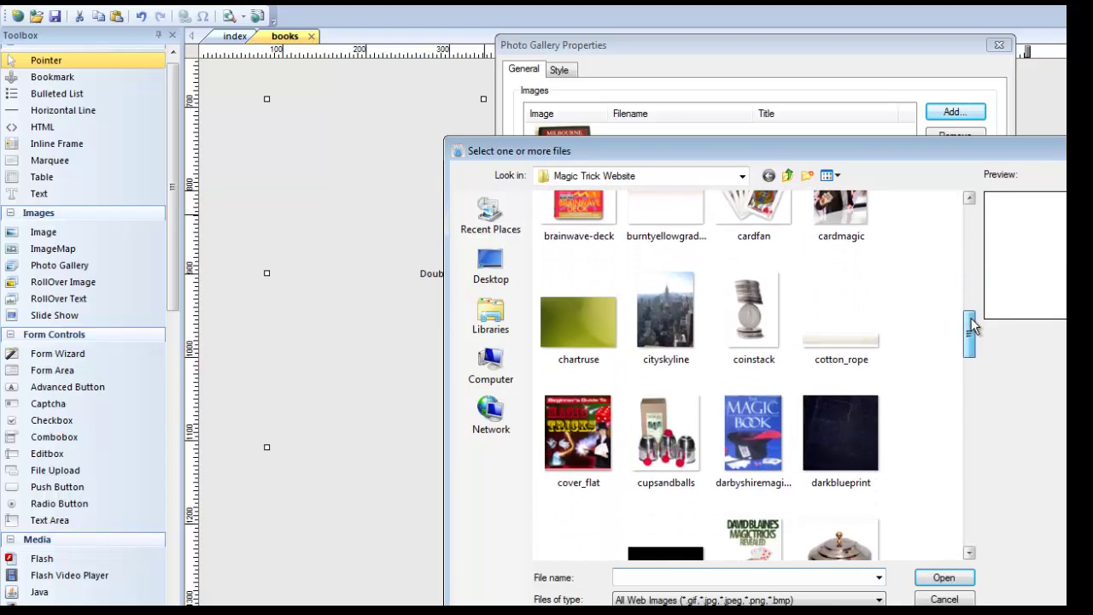
{"action": "left_click", "coordinate": [753, 427]}
{"action": "left_click", "coordinate": [940, 579]}
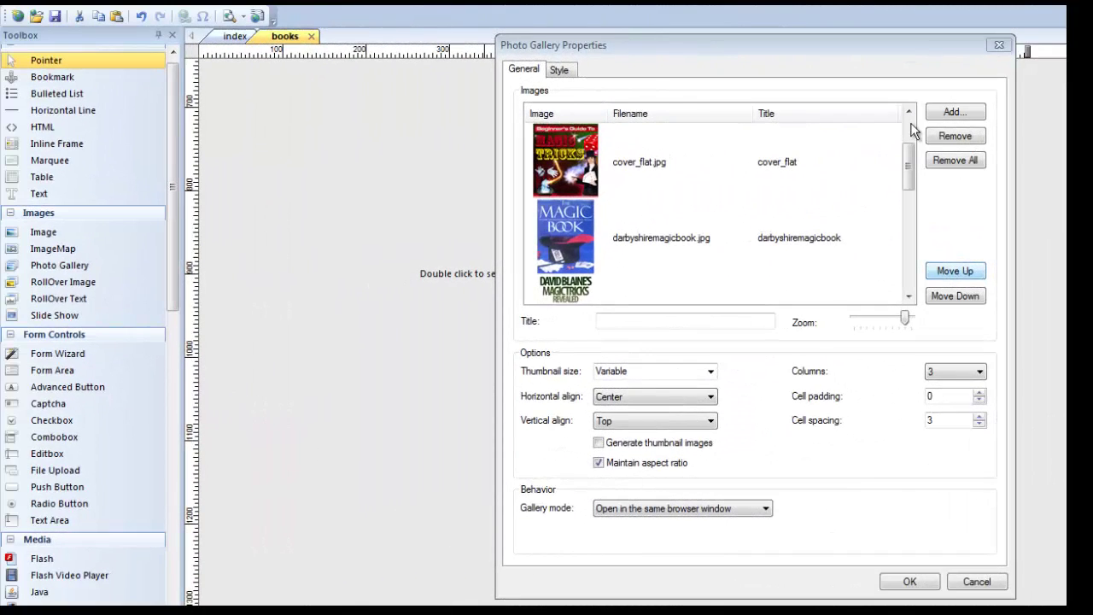
- Look through the gallery's image list and check the title of each of the first four images
{"action": "left_click_drag", "start_coordinate": [911, 169], "coordinate": [918, 138]}
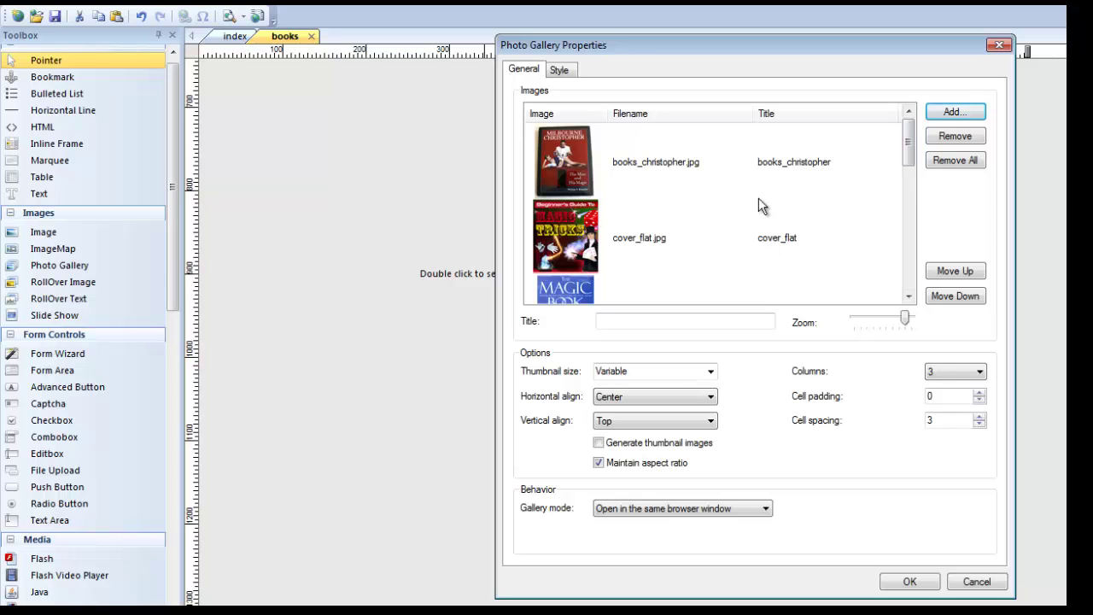
{"action": "left_click", "coordinate": [574, 157]}
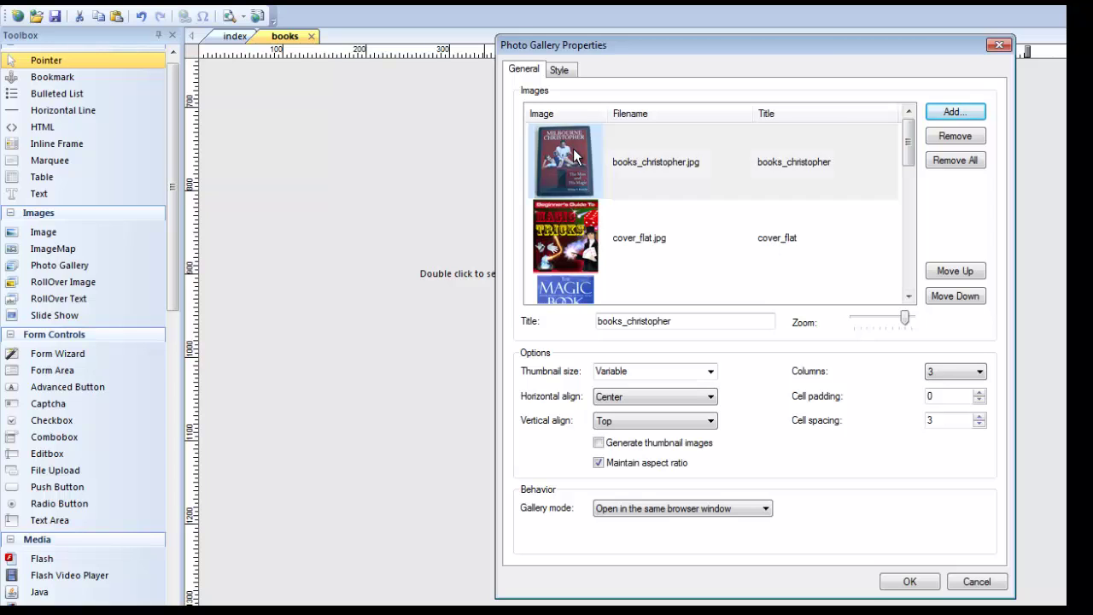
{"action": "left_click", "coordinate": [578, 238]}
{"action": "scroll", "coordinate": [622, 220], "scroll_direction": "down", "scroll_amount": 1}
{"action": "left_click", "coordinate": [585, 224]}
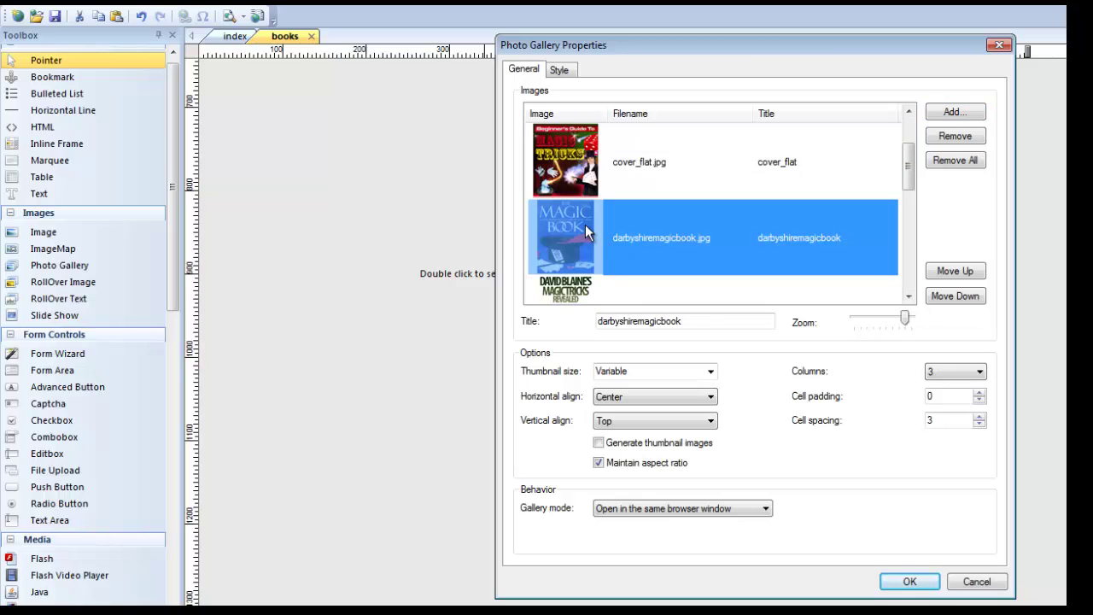
{"action": "scroll", "coordinate": [614, 235], "scroll_direction": "down", "scroll_amount": 1}
{"action": "left_click", "coordinate": [594, 230]}
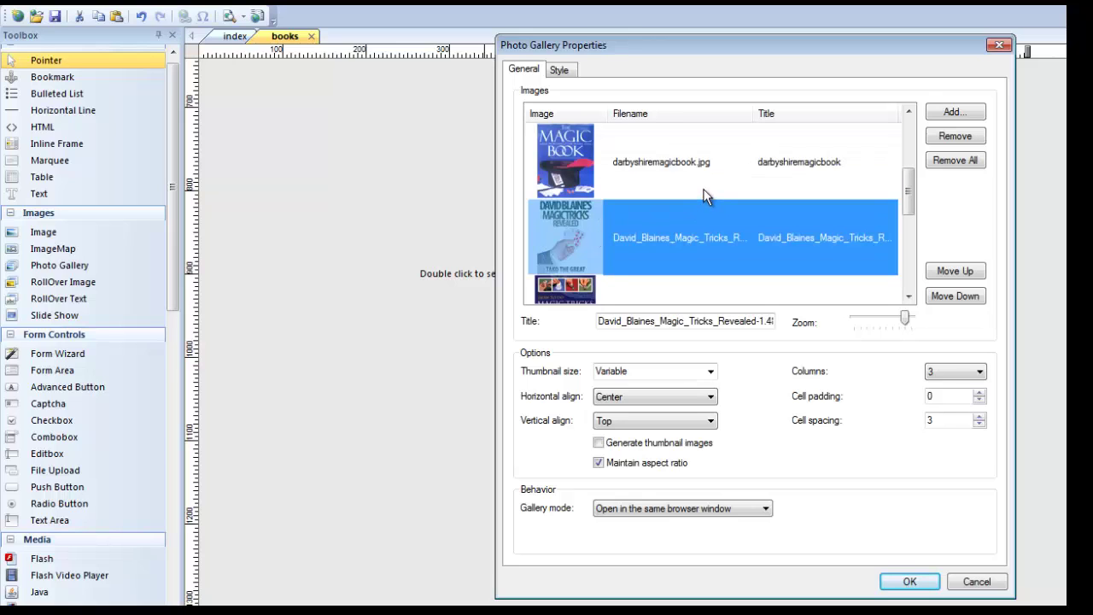
{"action": "scroll", "coordinate": [706, 196], "scroll_direction": "up", "scroll_amount": 2}
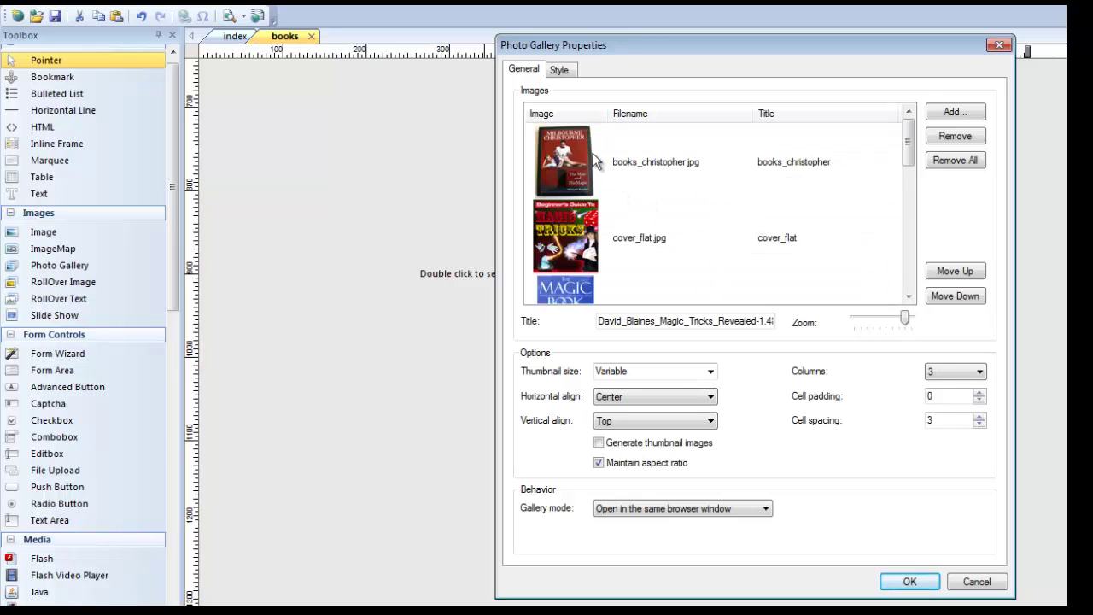
{"action": "left_click", "coordinate": [593, 160]}
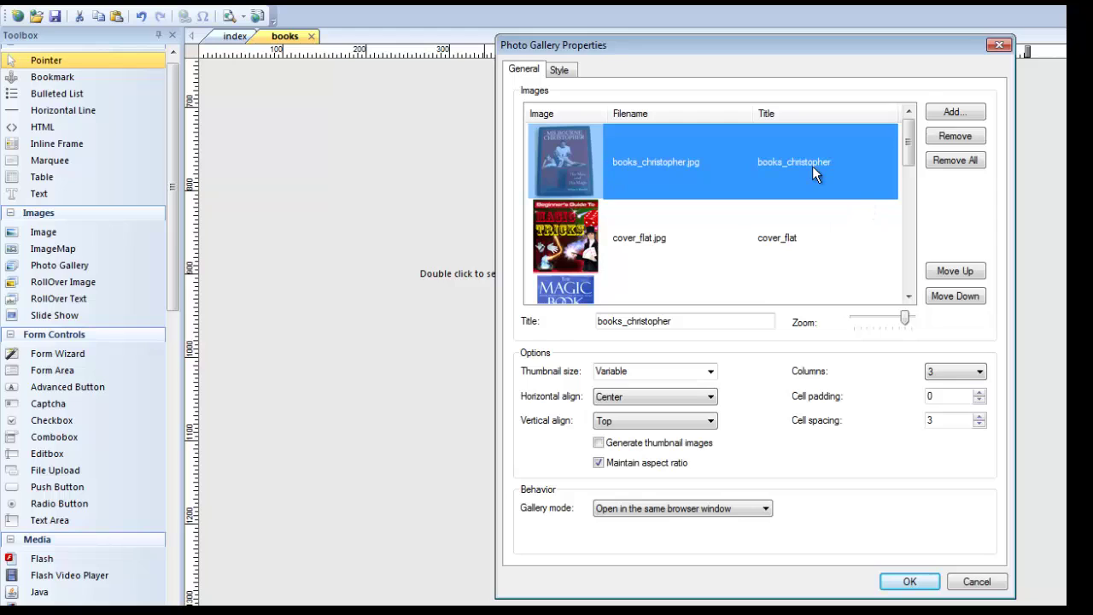
- Set the title of the cover_flat.jpg image to "Magic Book"
{"action": "left_click", "coordinate": [797, 232]}
{"action": "left_click", "coordinate": [659, 321]}
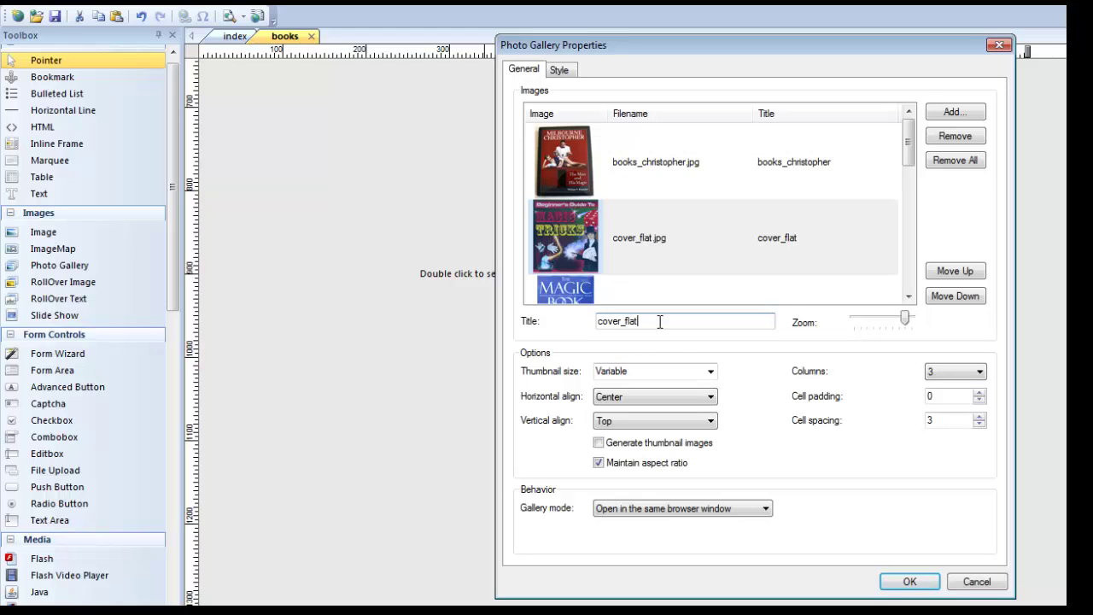
{"action": "left_click_drag", "start_coordinate": [660, 321], "coordinate": [549, 326]}
{"action": "type", "text": "Magi"}
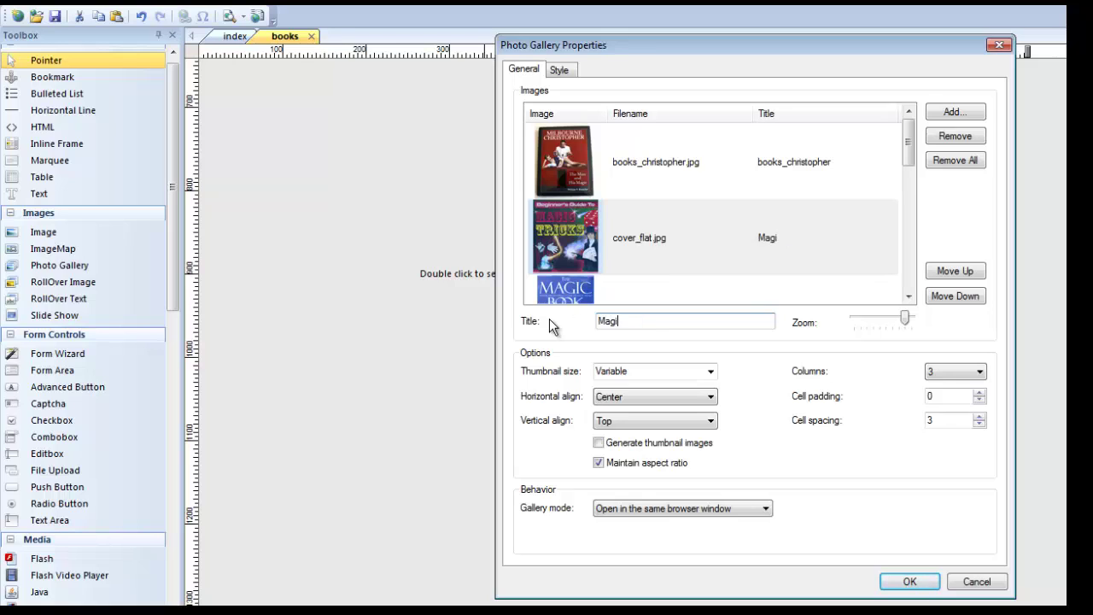
{"action": "type", "text": "c Book"}
- Capitalize the "do" in the How to do Magic Tricks.jpeg image's title so it reads "How to Do Magic Tricks"
{"action": "left_click", "coordinate": [909, 296]}
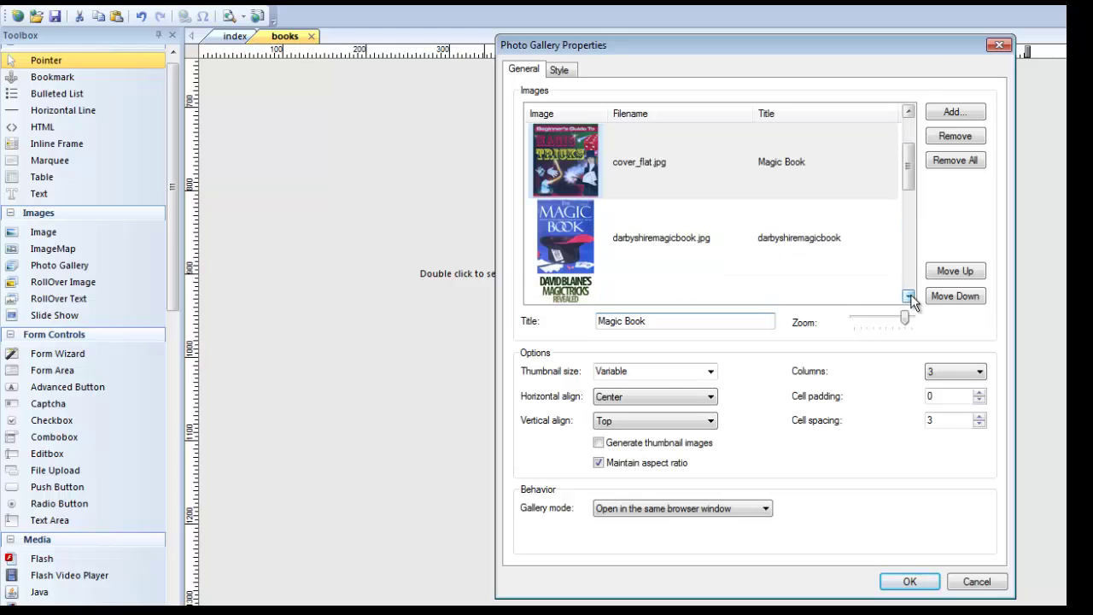
{"action": "left_click", "coordinate": [908, 296]}
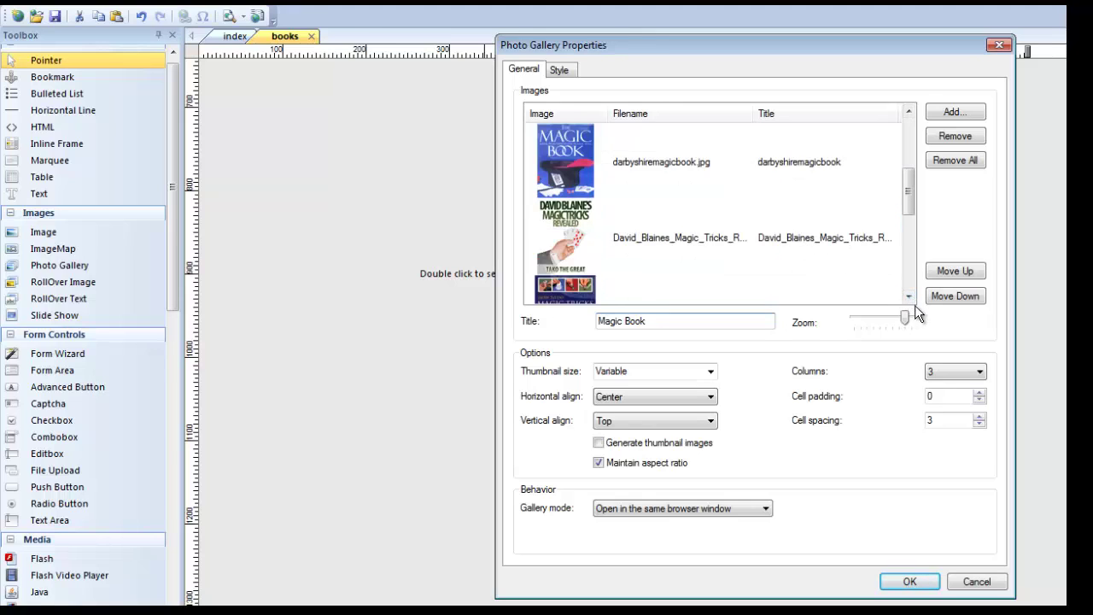
{"action": "left_click", "coordinate": [909, 295]}
{"action": "left_click", "coordinate": [820, 242]}
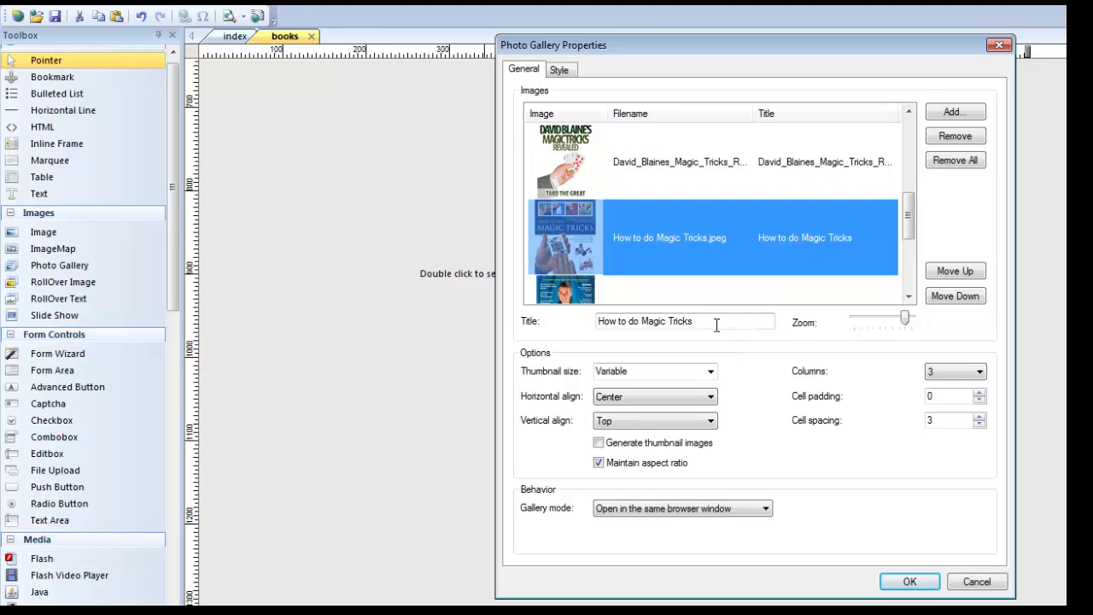
{"action": "left_click", "coordinate": [635, 321]}
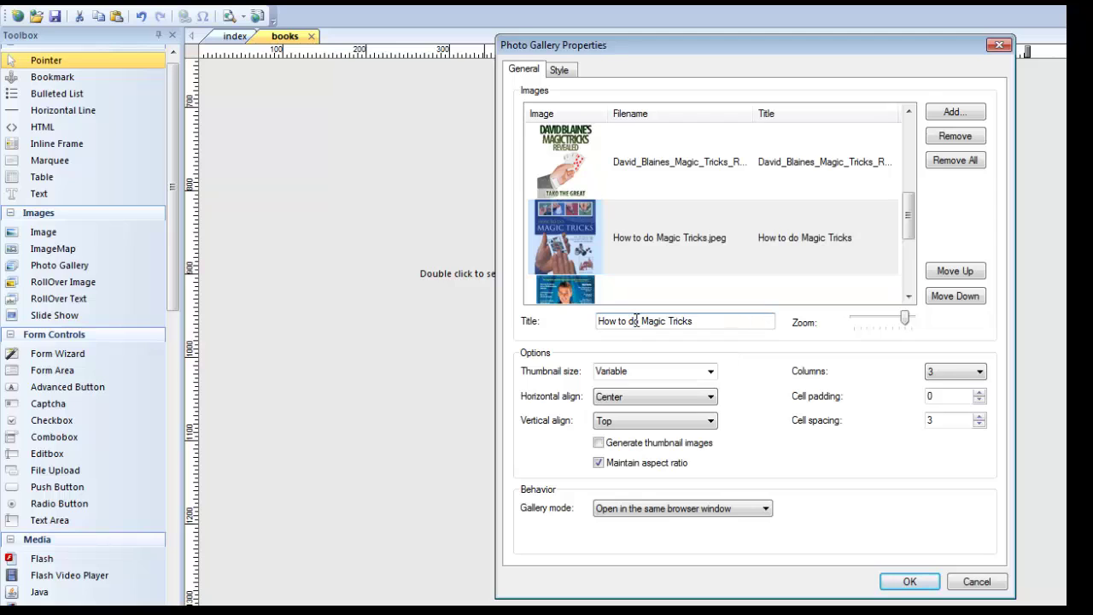
{"action": "key", "text": "BackSpace"}
{"action": "type", "text": "D"}
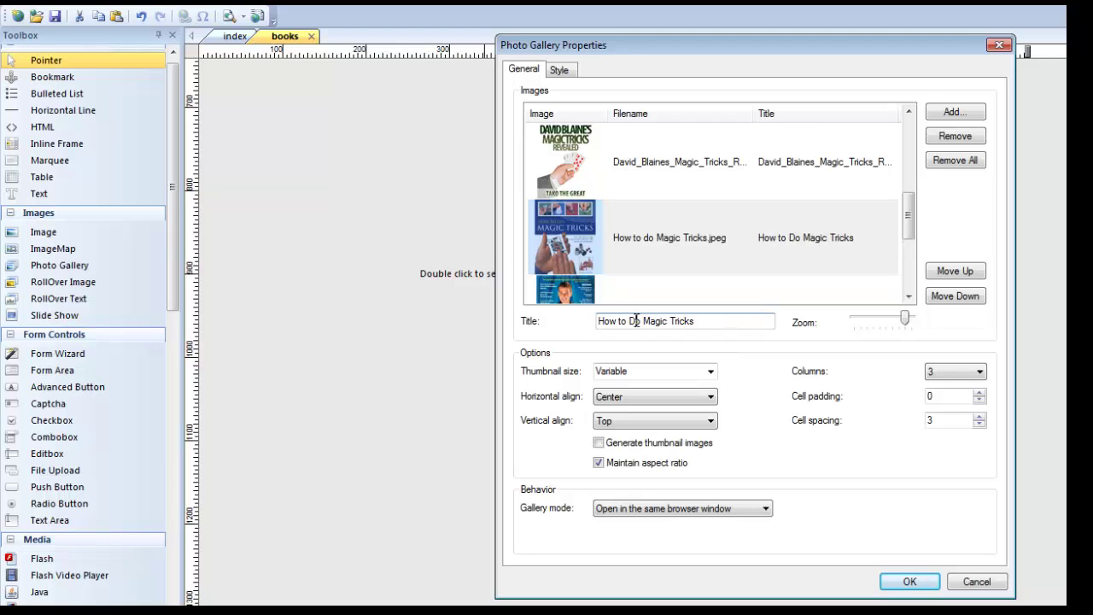
- Set the title of the jj.jpg image to "Joshua Jay" and apply the gallery properties
{"action": "left_click", "coordinate": [909, 296]}
{"action": "left_click", "coordinate": [784, 246]}
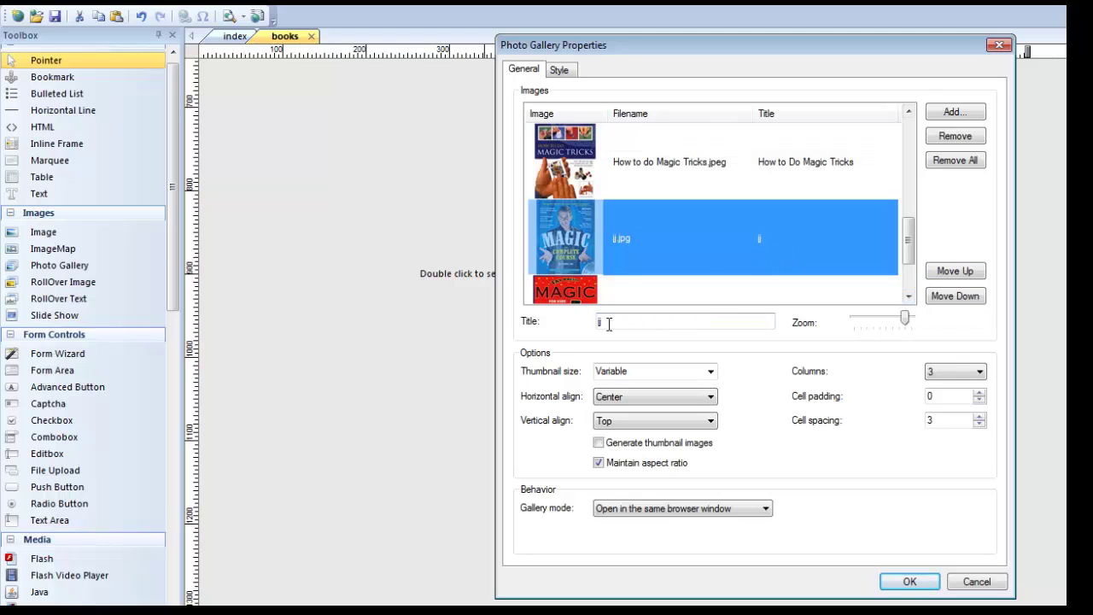
{"action": "left_click_drag", "start_coordinate": [609, 324], "coordinate": [597, 332]}
{"action": "type", "text": "Joshu"}
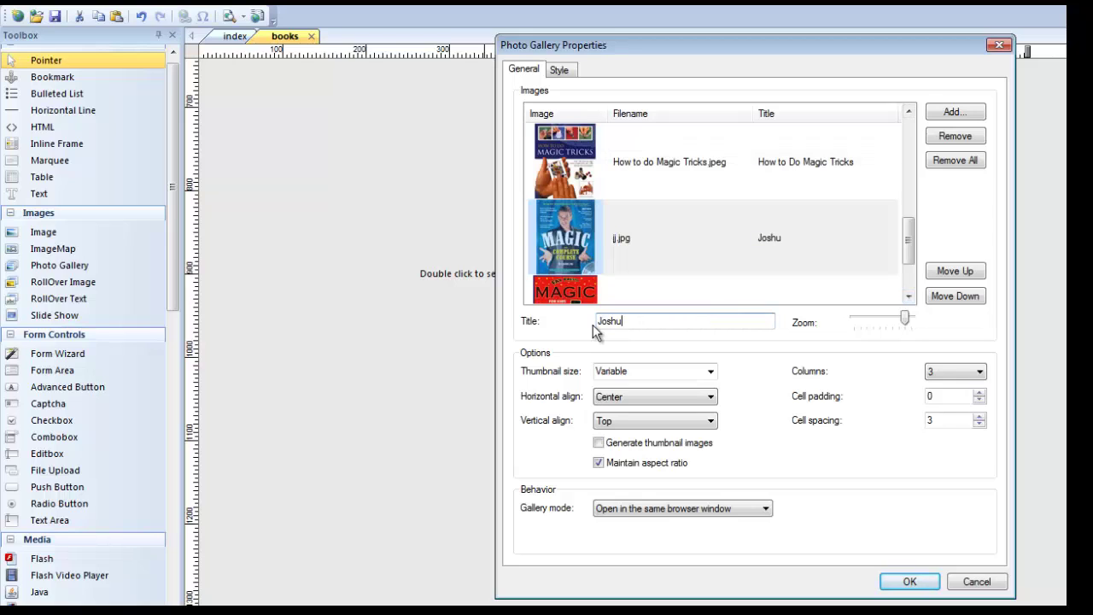
{"action": "type", "text": "a Jay"}
{"action": "left_click_drag", "start_coordinate": [912, 241], "coordinate": [794, 255]}
{"action": "left_click", "coordinate": [907, 582]}
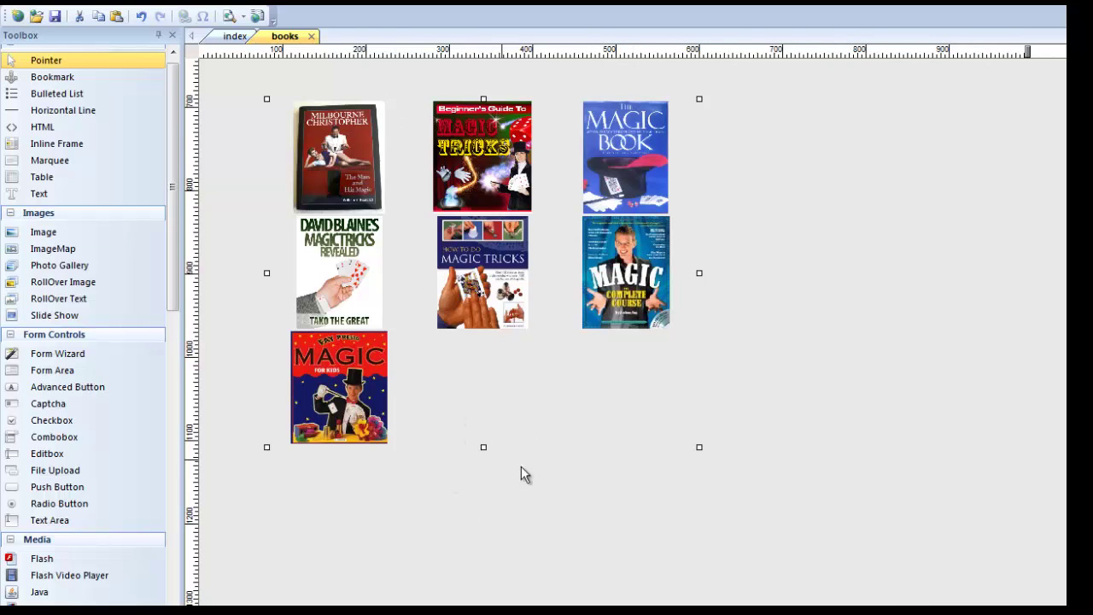
- Review the books page and check the column choices in the photo gallery's properties, keeping 3 columns
{"action": "scroll", "coordinate": [390, 222], "scroll_direction": "up", "scroll_amount": 5}
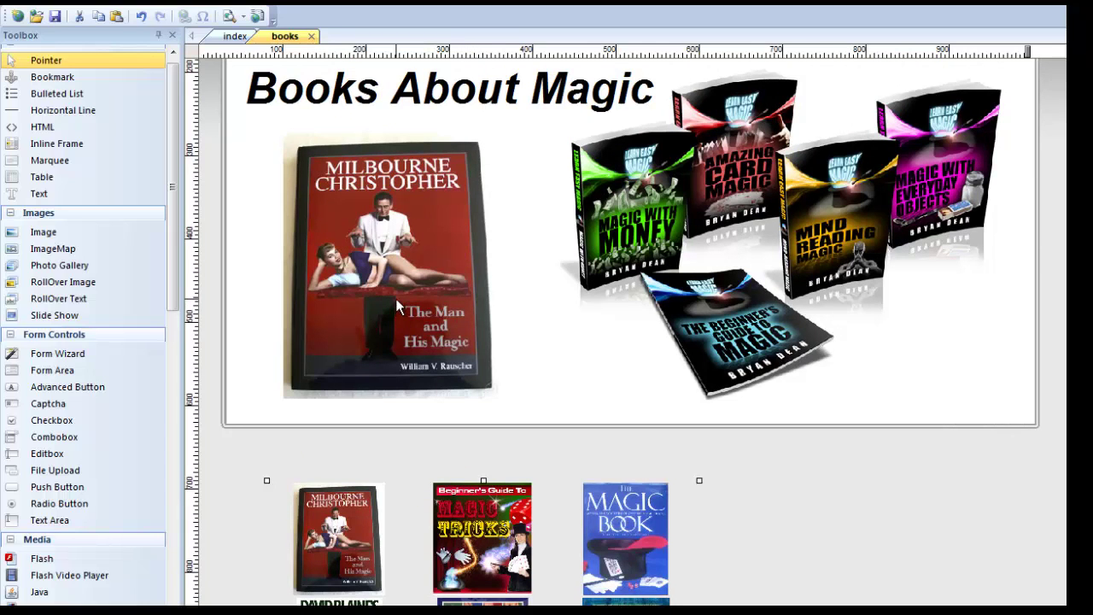
{"action": "scroll", "coordinate": [626, 331], "scroll_direction": "down", "scroll_amount": 5}
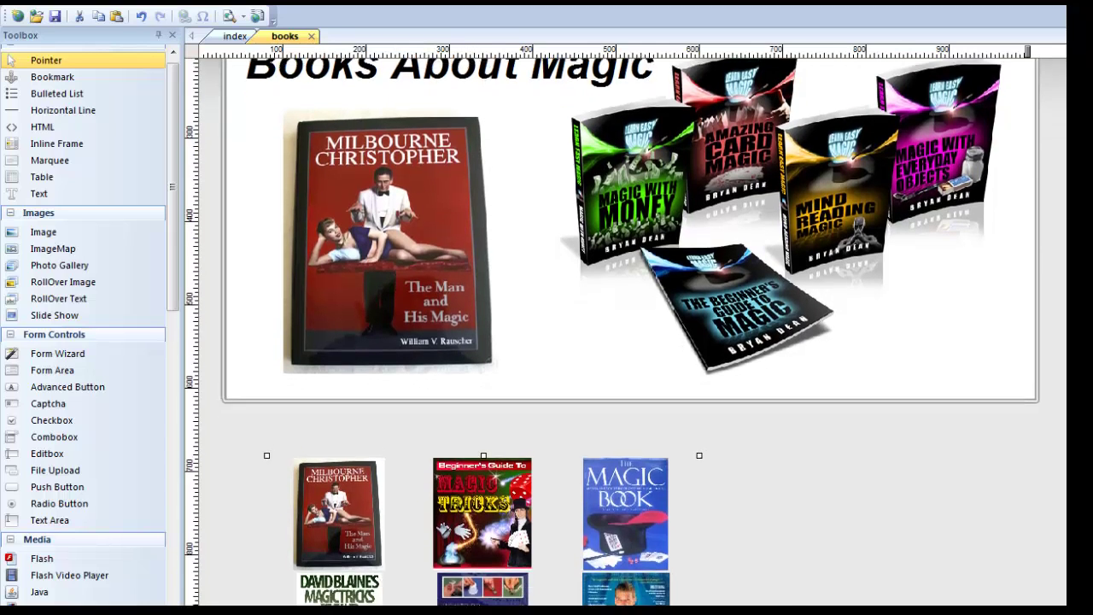
{"action": "scroll", "coordinate": [355, 148], "scroll_direction": "down", "scroll_amount": 4}
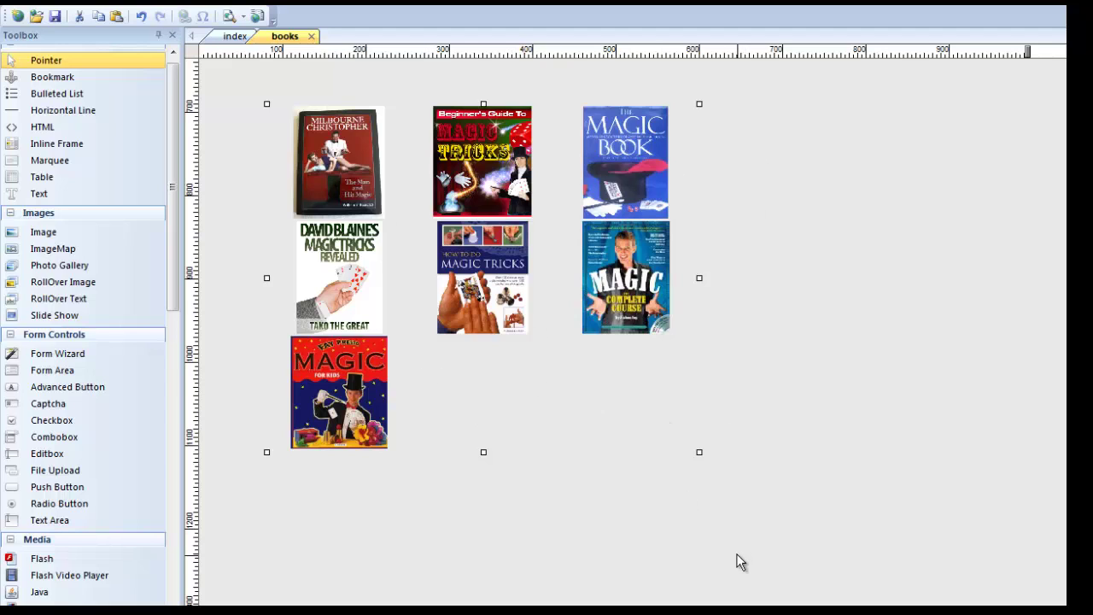
{"action": "double_click", "coordinate": [510, 378]}
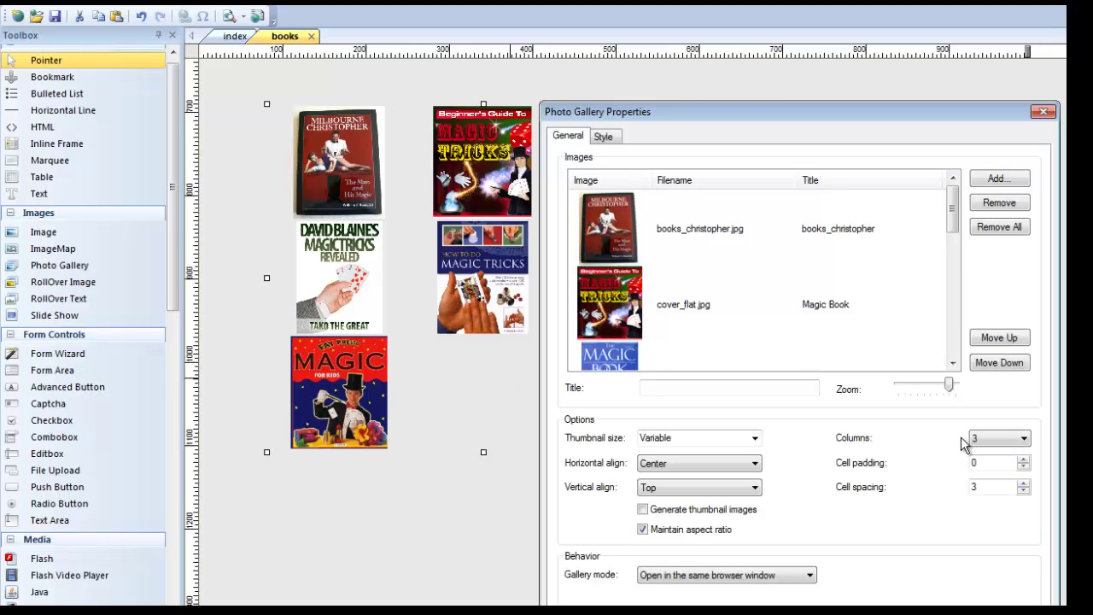
{"action": "left_click_drag", "start_coordinate": [730, 111], "coordinate": [701, 38]}
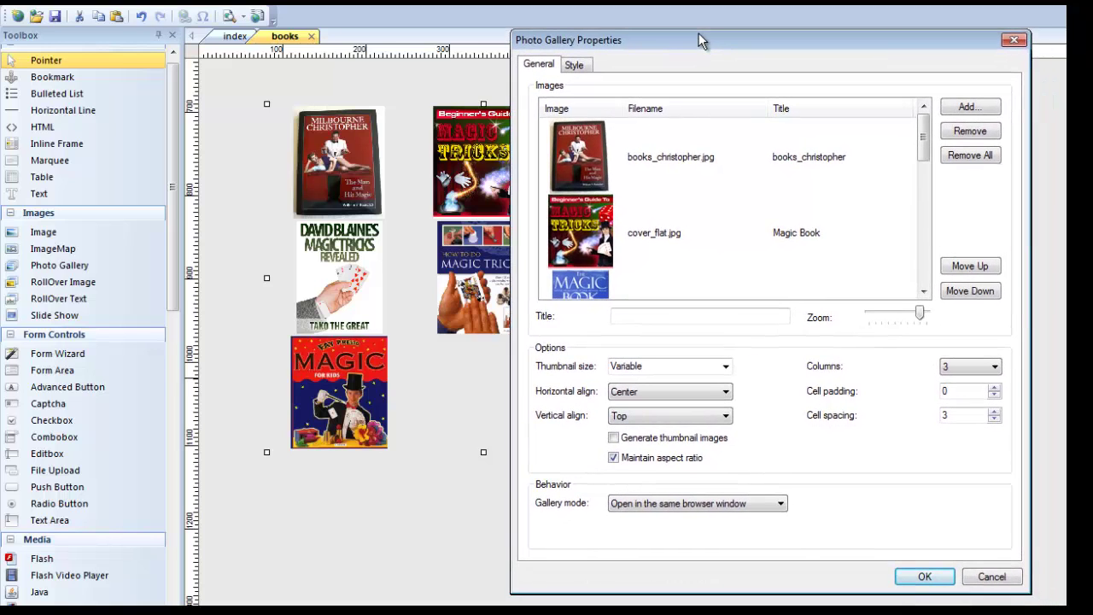
{"action": "left_click", "coordinate": [991, 366]}
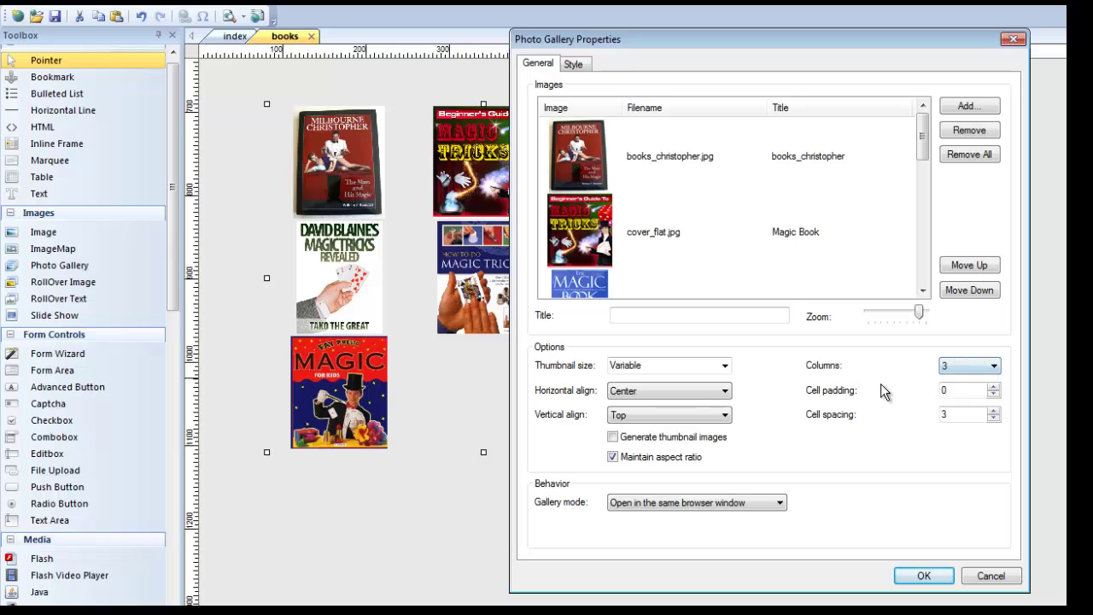
{"action": "left_click", "coordinate": [994, 366]}
{"action": "left_click", "coordinate": [994, 365]}
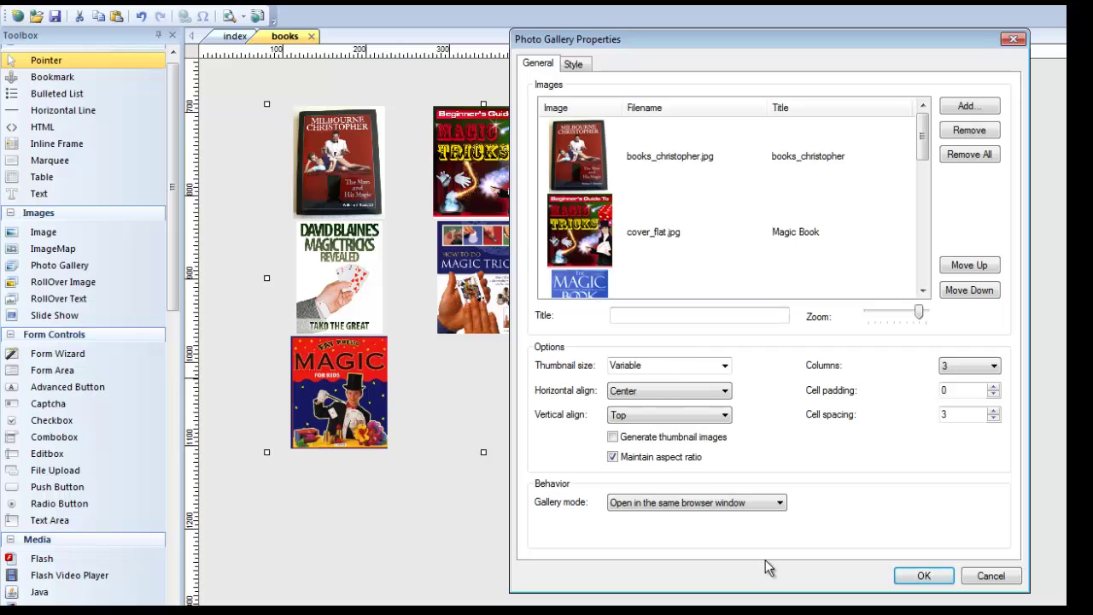
{"action": "left_click", "coordinate": [923, 578]}
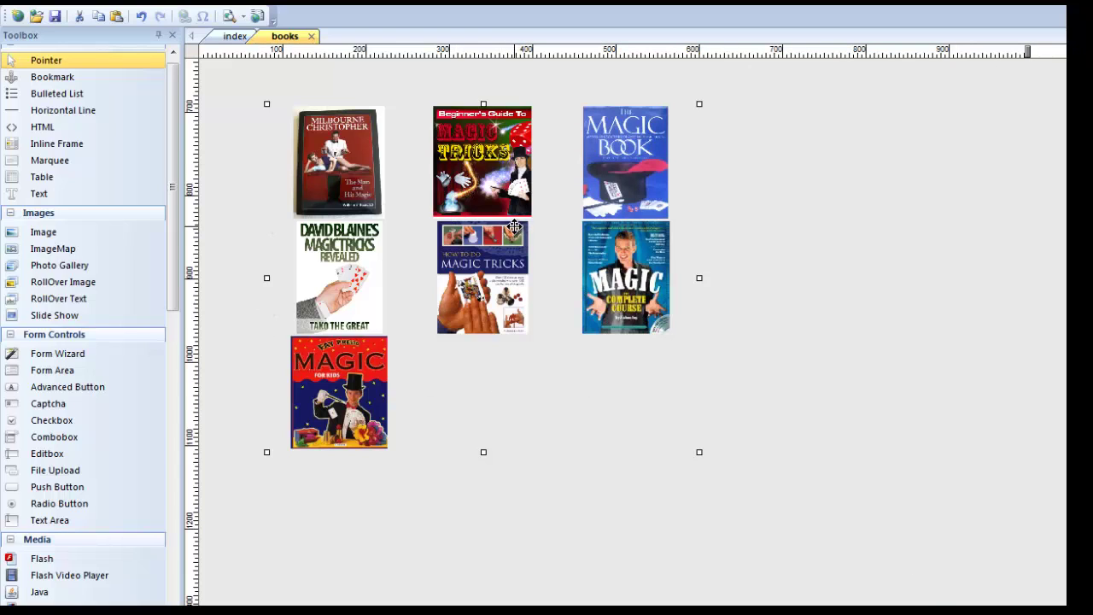
- Preview the books page in the browser, view the How to Do Magic Tricks cover full size and return to the gallery
{"action": "left_click", "coordinate": [872, 286]}
{"action": "key", "text": "F5"}
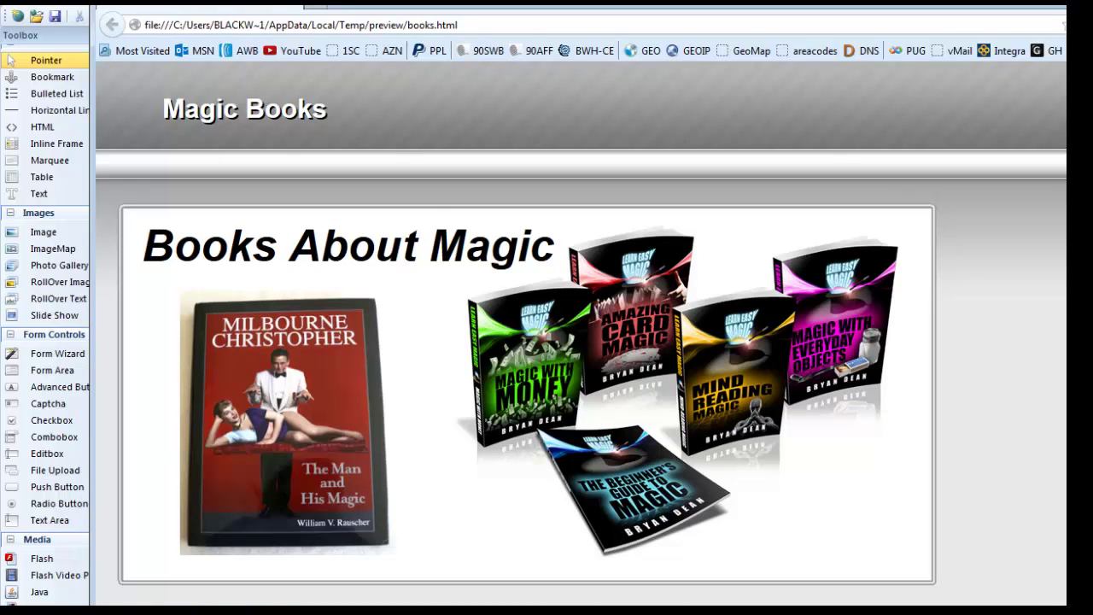
{"action": "scroll", "coordinate": [582, 324], "scroll_direction": "down", "scroll_amount": 5}
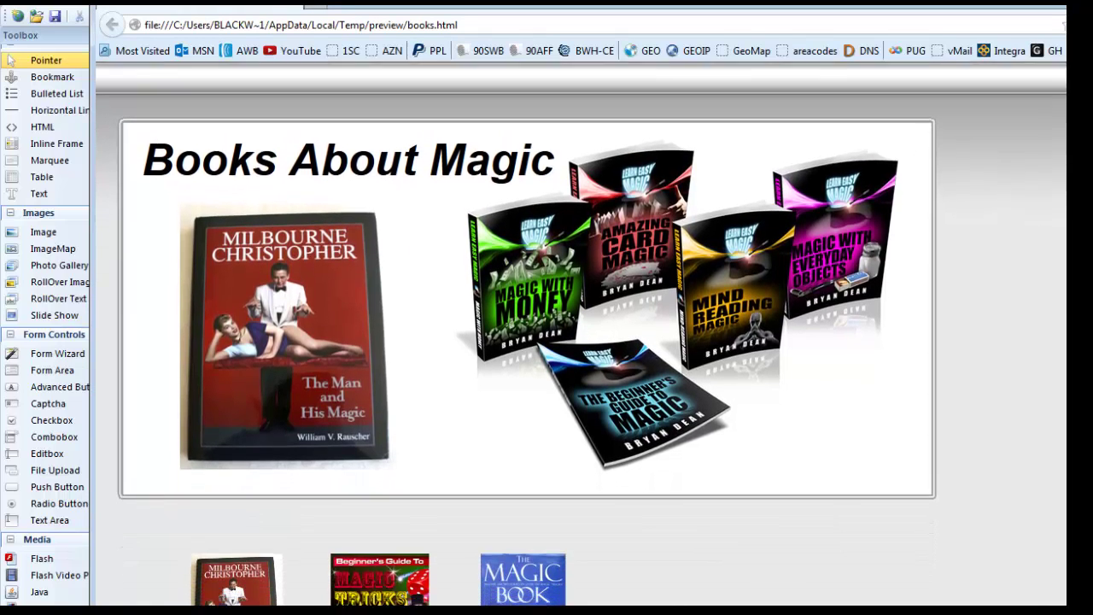
{"action": "scroll", "coordinate": [582, 324], "scroll_direction": "down", "scroll_amount": 5}
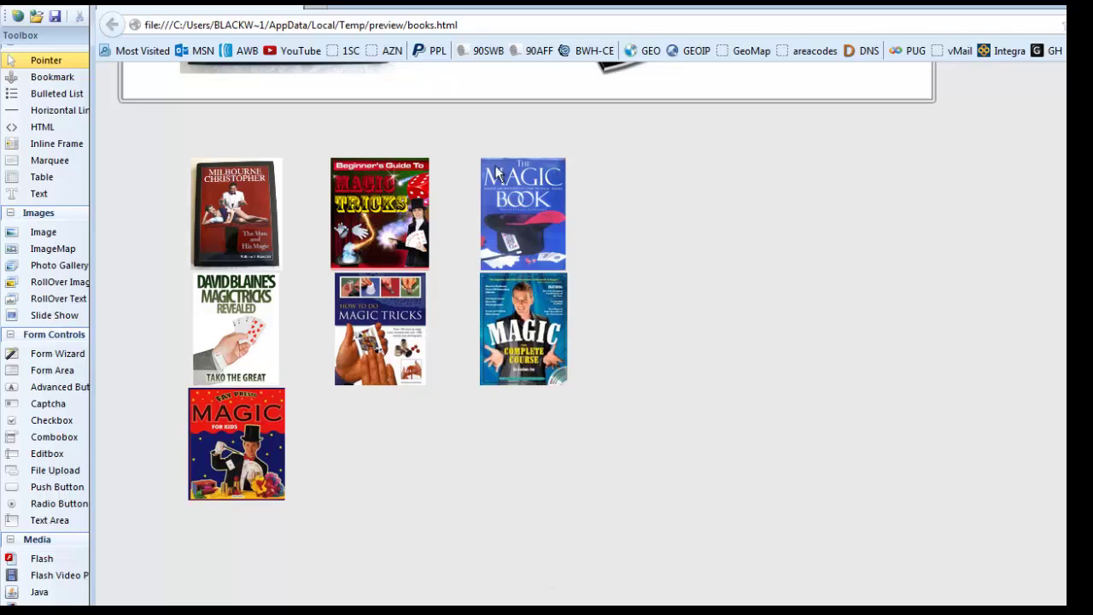
{"action": "left_click", "coordinate": [389, 317]}
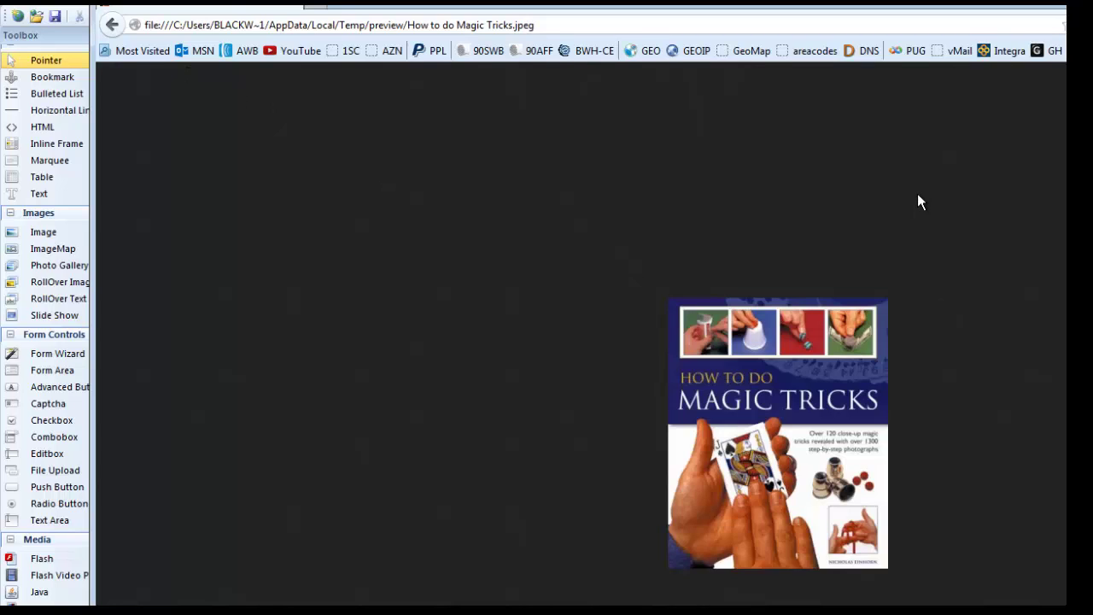
{"action": "left_click", "coordinate": [113, 25]}
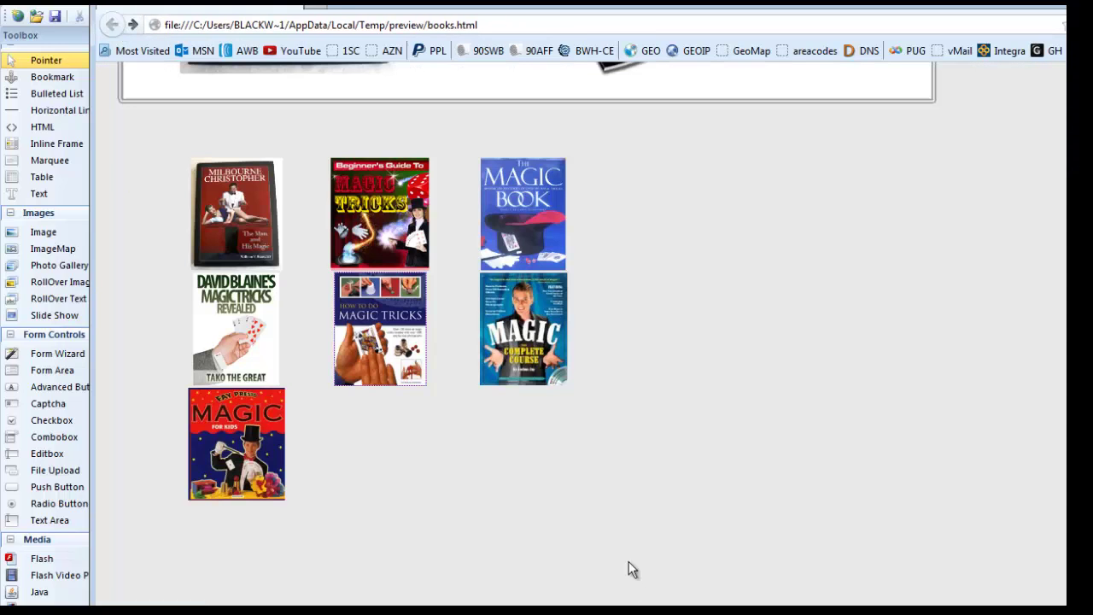
- View the Magic: The Complete Course and David Blaine's Magic Tricks Revealed covers from the previewed gallery, and close the preview
{"action": "left_click", "coordinate": [530, 322]}
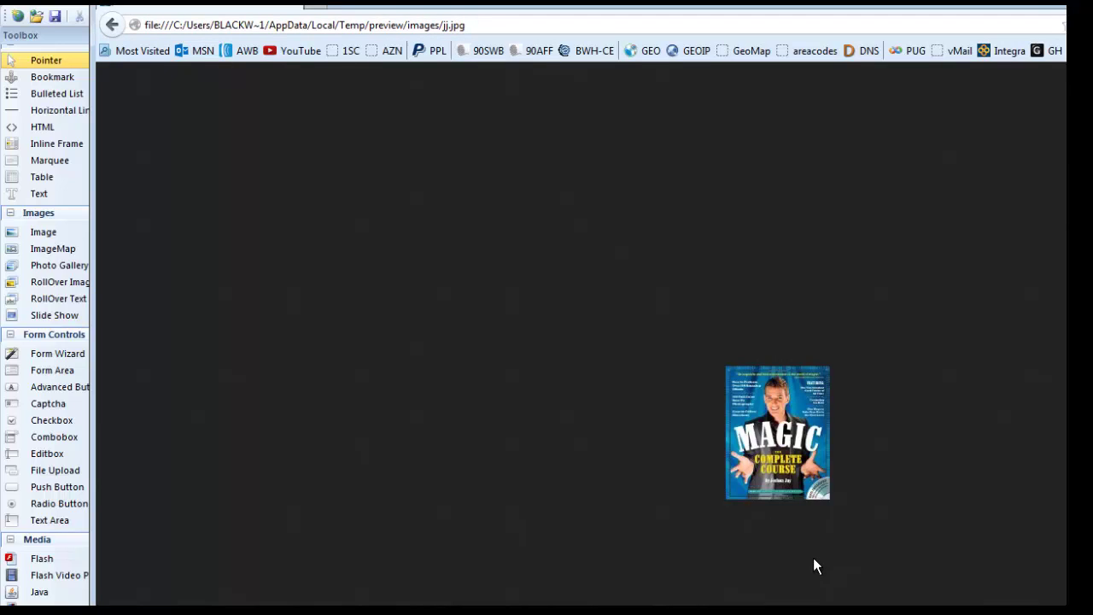
{"action": "left_click", "coordinate": [113, 26]}
{"action": "left_click", "coordinate": [236, 314]}
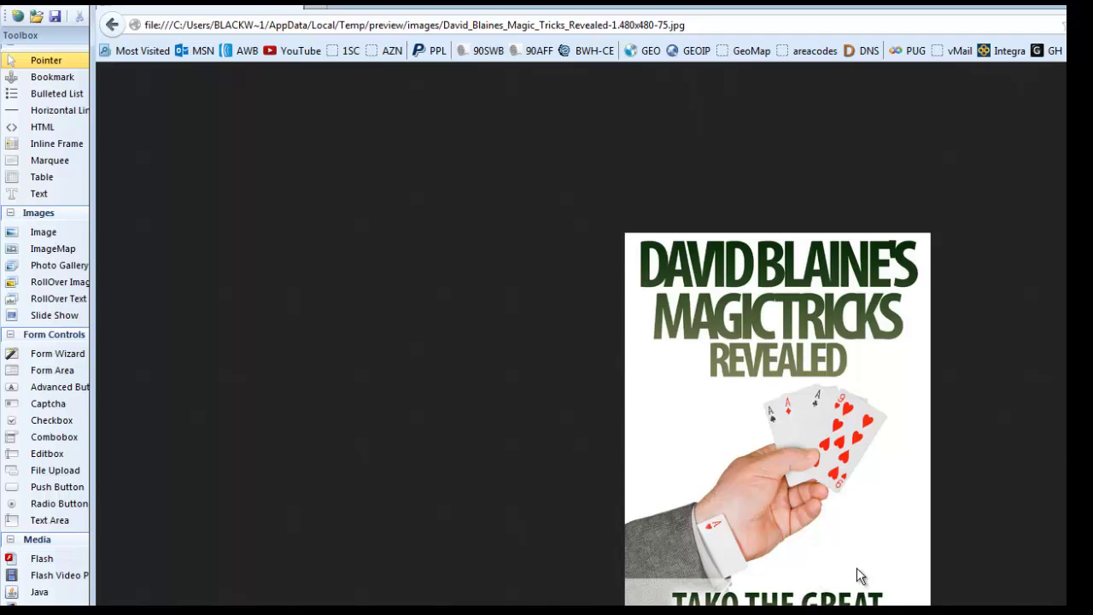
{"action": "left_click", "coordinate": [111, 24]}
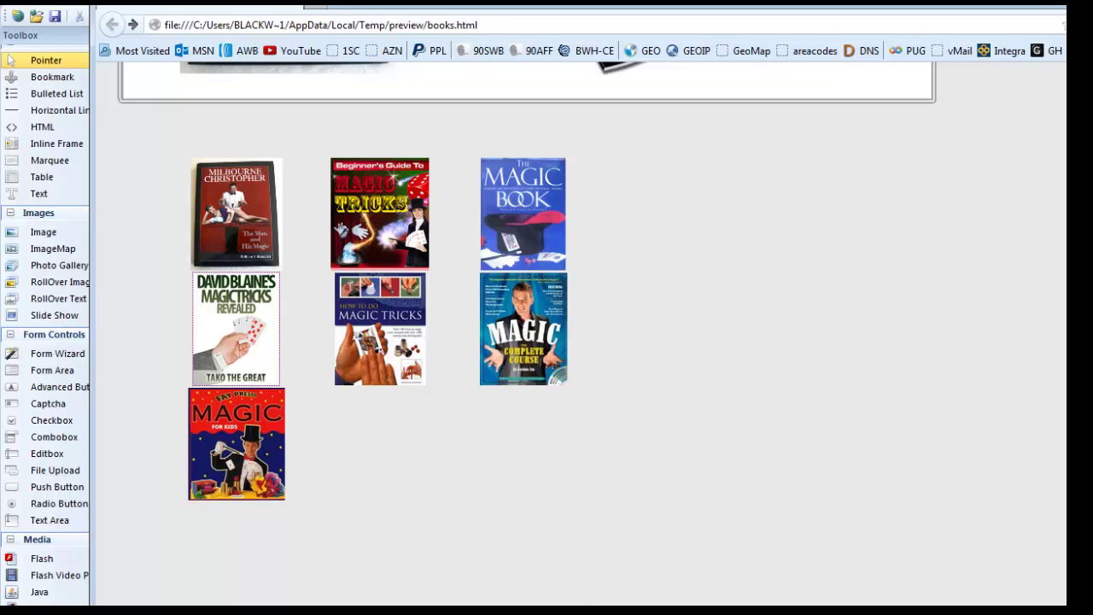
{"action": "left_click", "coordinate": [1065, 7]}
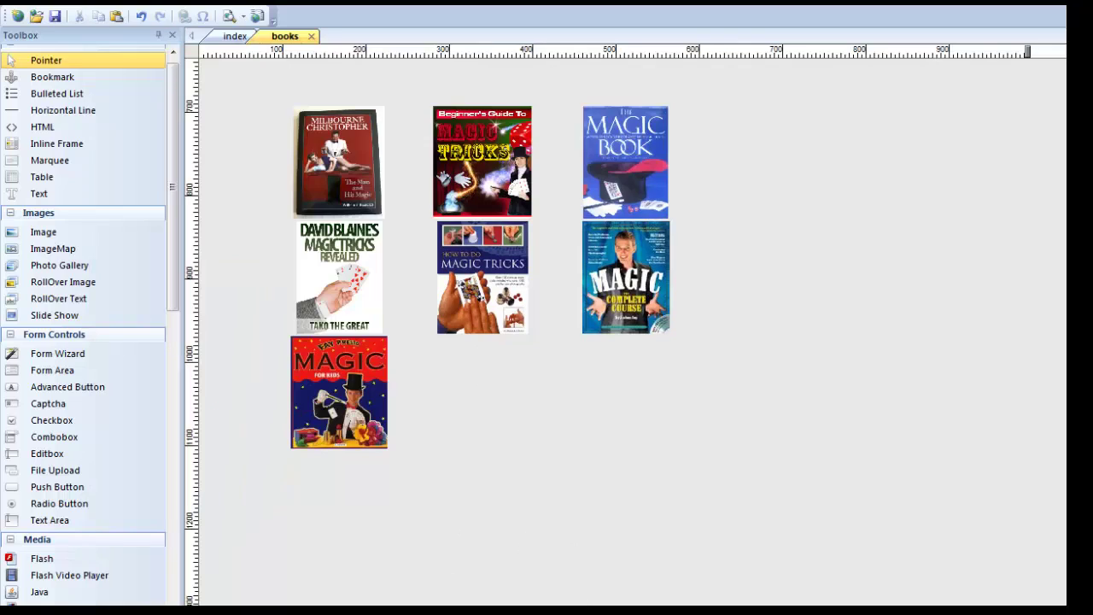
- Set the photo gallery's mode to "Open in a popup window" and apply the properties
{"action": "left_click", "coordinate": [510, 369]}
{"action": "double_click", "coordinate": [538, 377]}
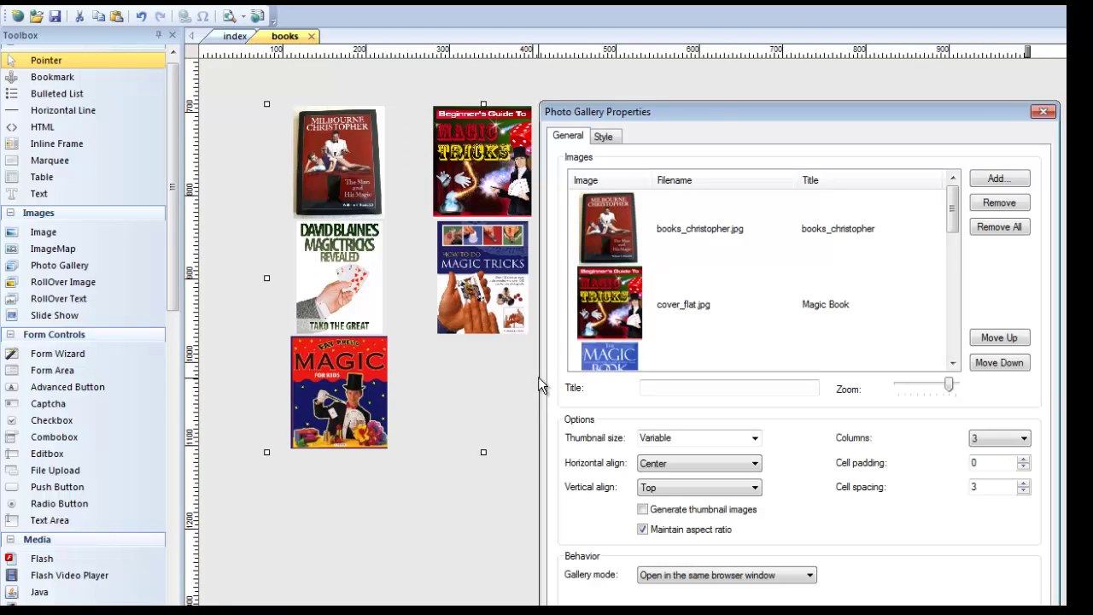
{"action": "left_click_drag", "start_coordinate": [705, 118], "coordinate": [687, 38]}
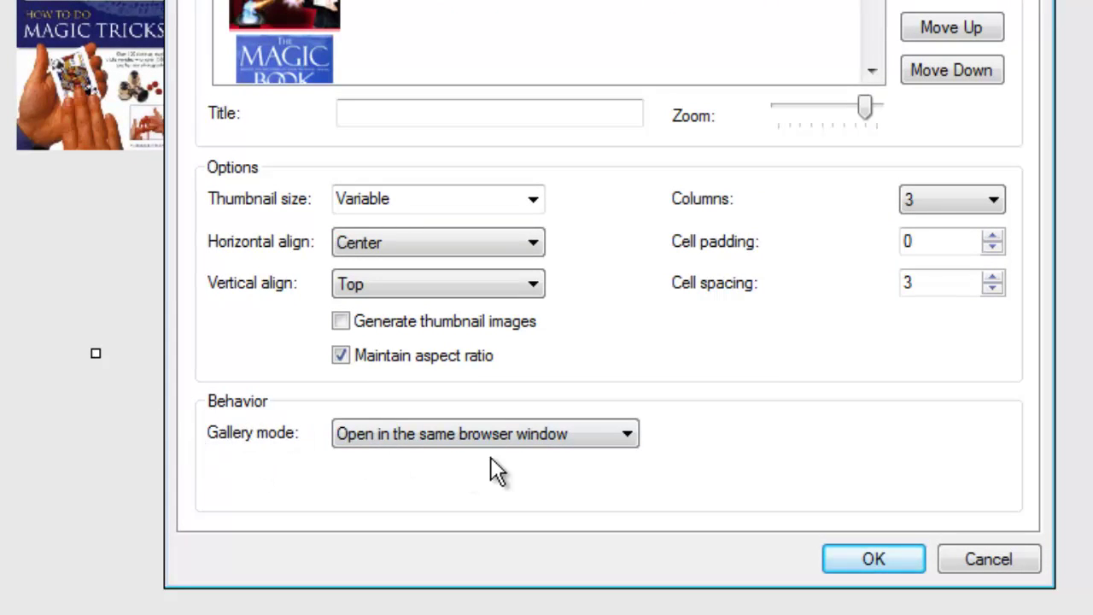
{"action": "left_click", "coordinate": [629, 433]}
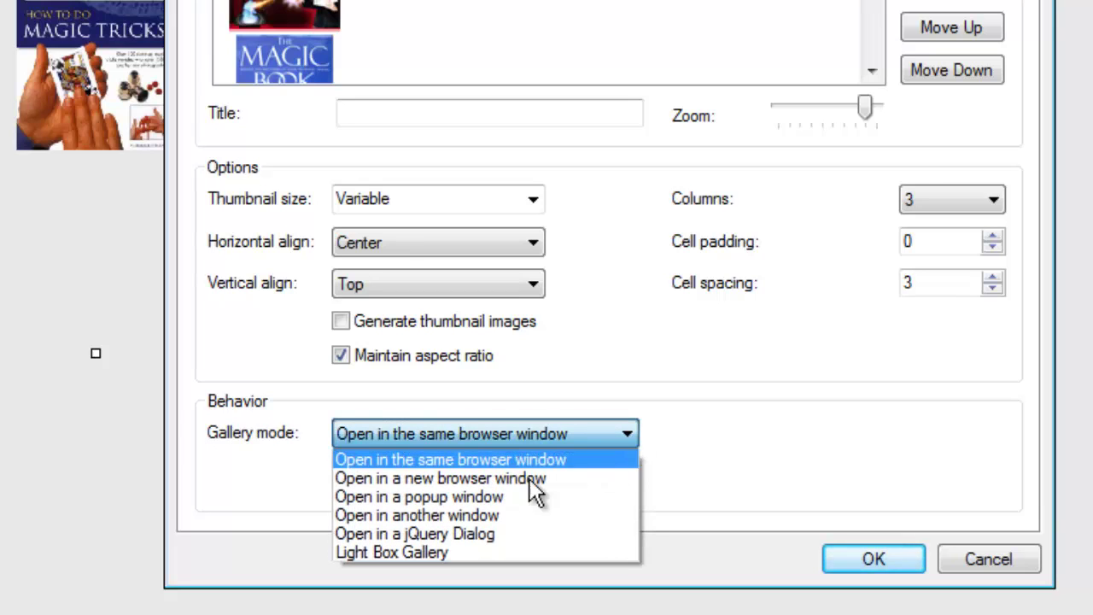
{"action": "left_click", "coordinate": [463, 495]}
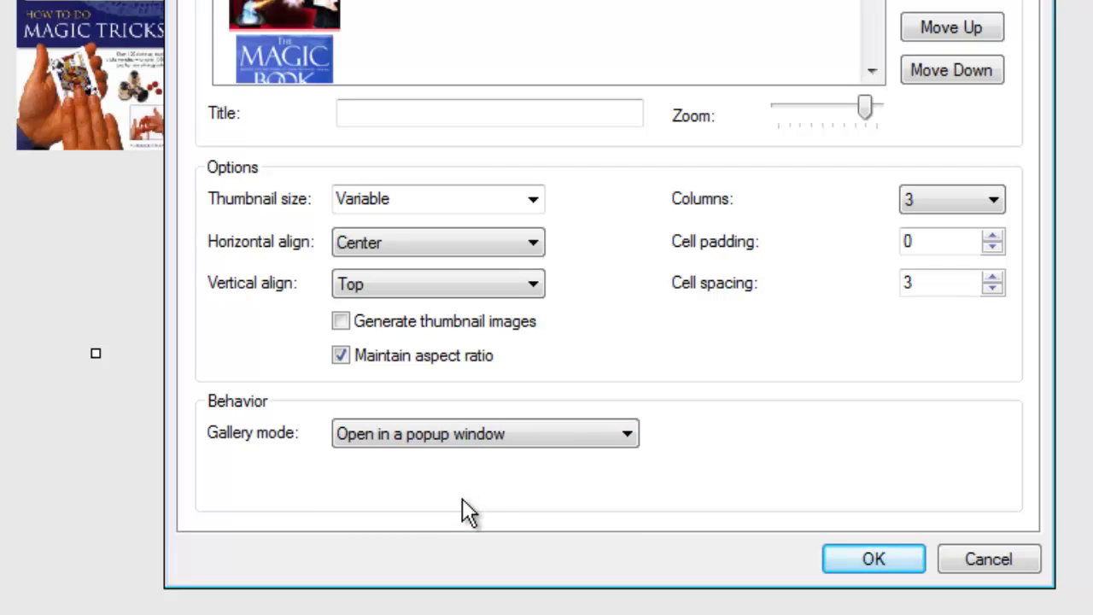
{"action": "left_click", "coordinate": [889, 565]}
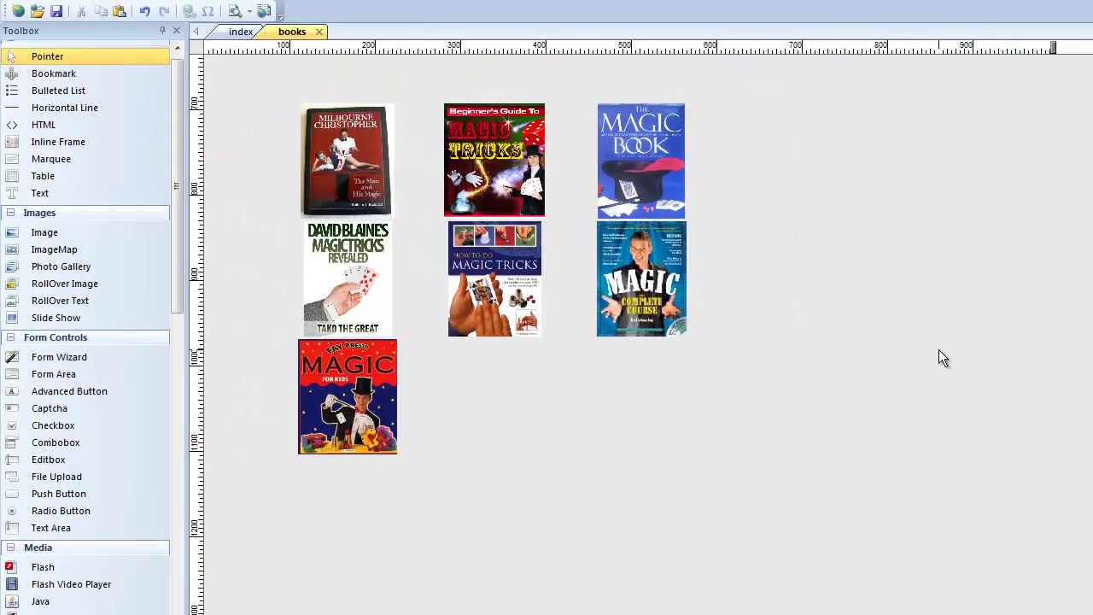
- Preview the books page again and test the popup window of the Milbourne Christopher cover, closing it after viewing
{"action": "key", "text": "F5"}
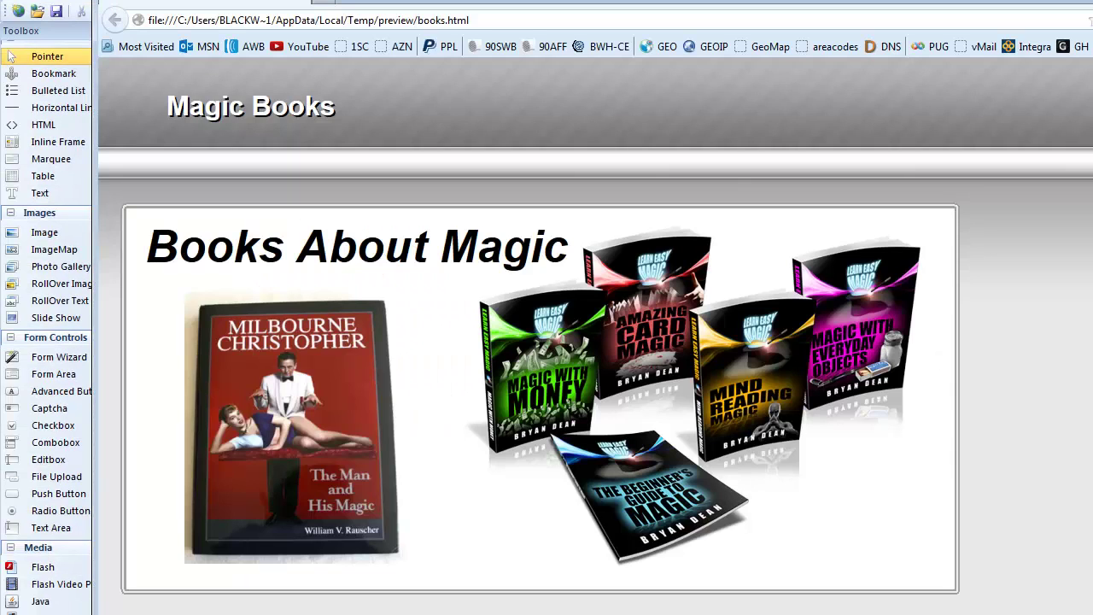
{"action": "scroll", "coordinate": [596, 336], "scroll_direction": "down", "scroll_amount": 5}
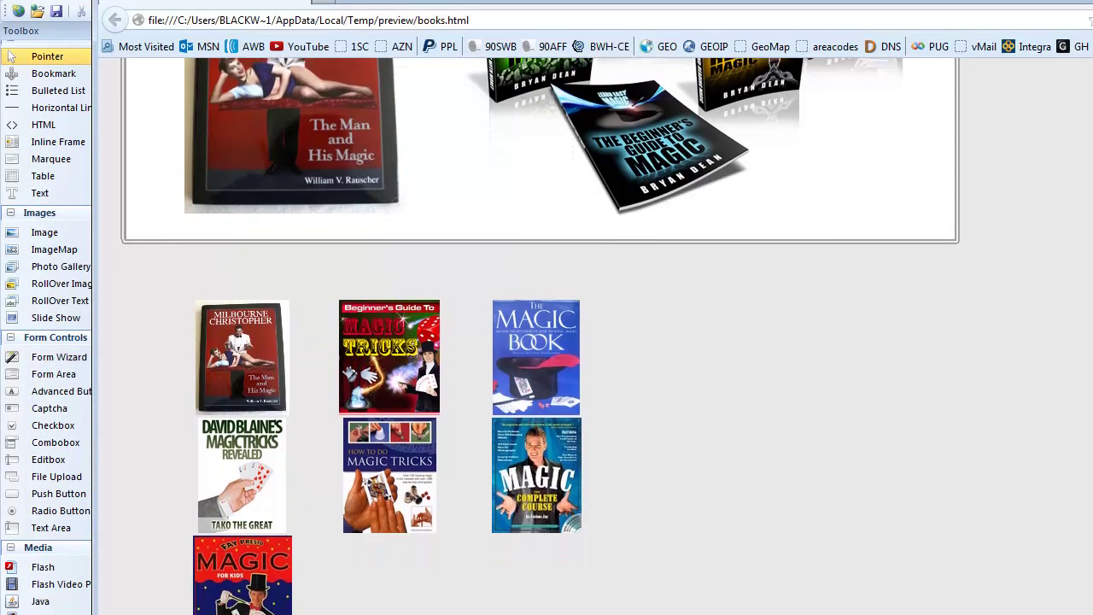
{"action": "scroll", "coordinate": [636, 516], "scroll_direction": "down", "scroll_amount": 2}
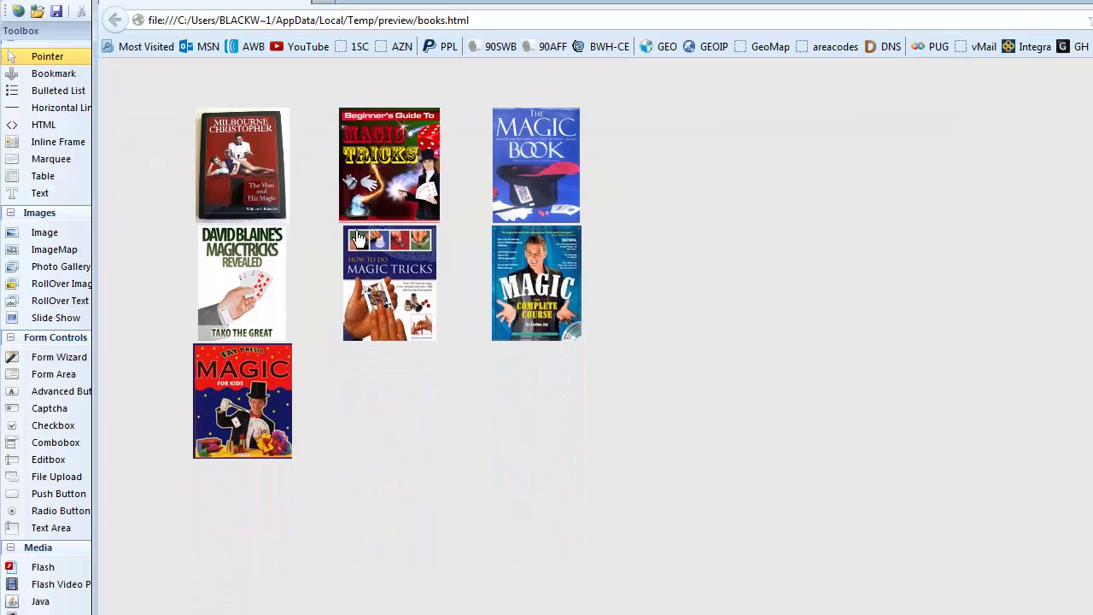
{"action": "left_click", "coordinate": [256, 177]}
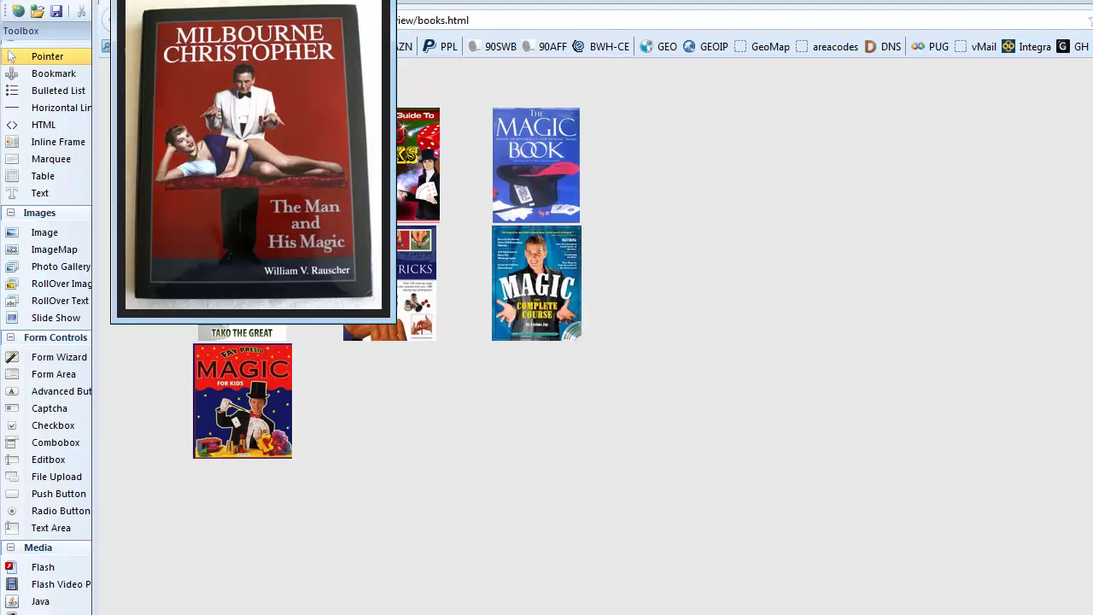
{"action": "left_click_drag", "start_coordinate": [225, 0], "coordinate": [577, 106]}
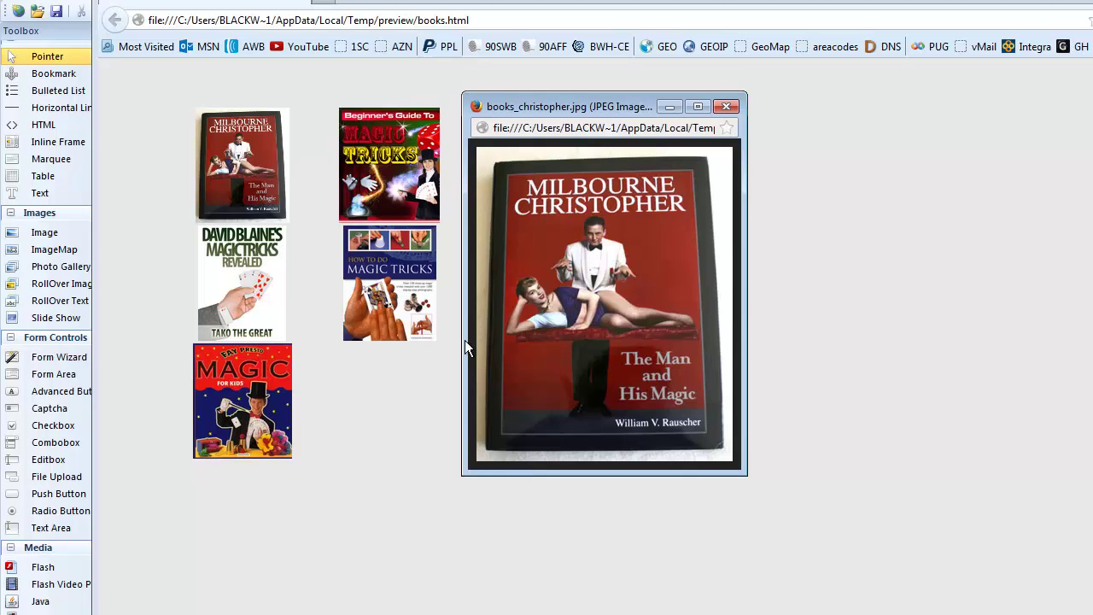
{"action": "left_click", "coordinate": [727, 107]}
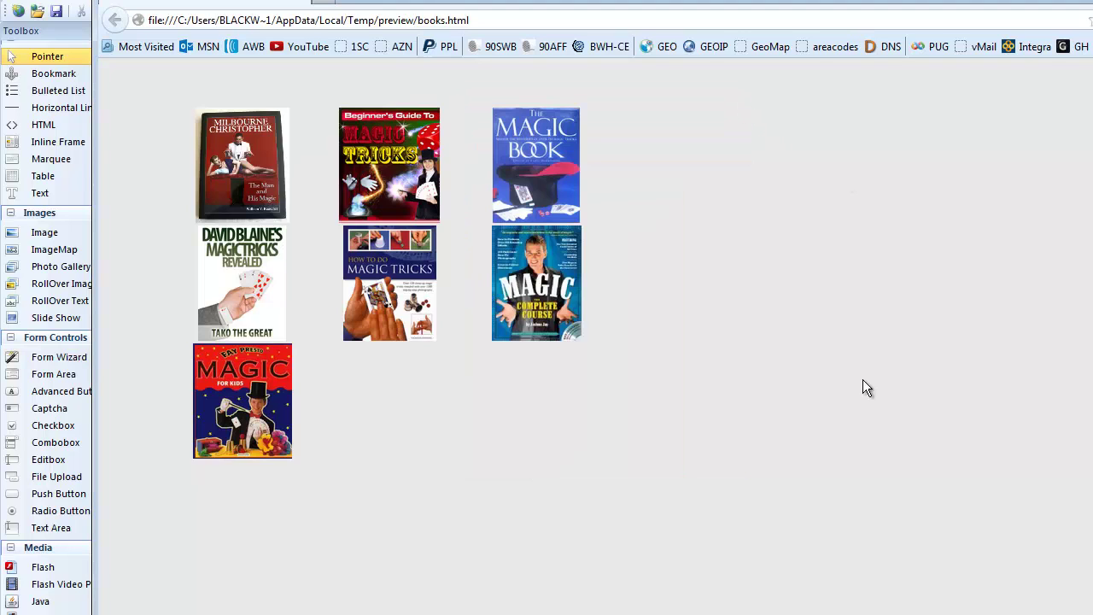
- Test the popup window of the Magic: The Complete Course cover, and close both it and the page preview
{"action": "left_click", "coordinate": [536, 280]}
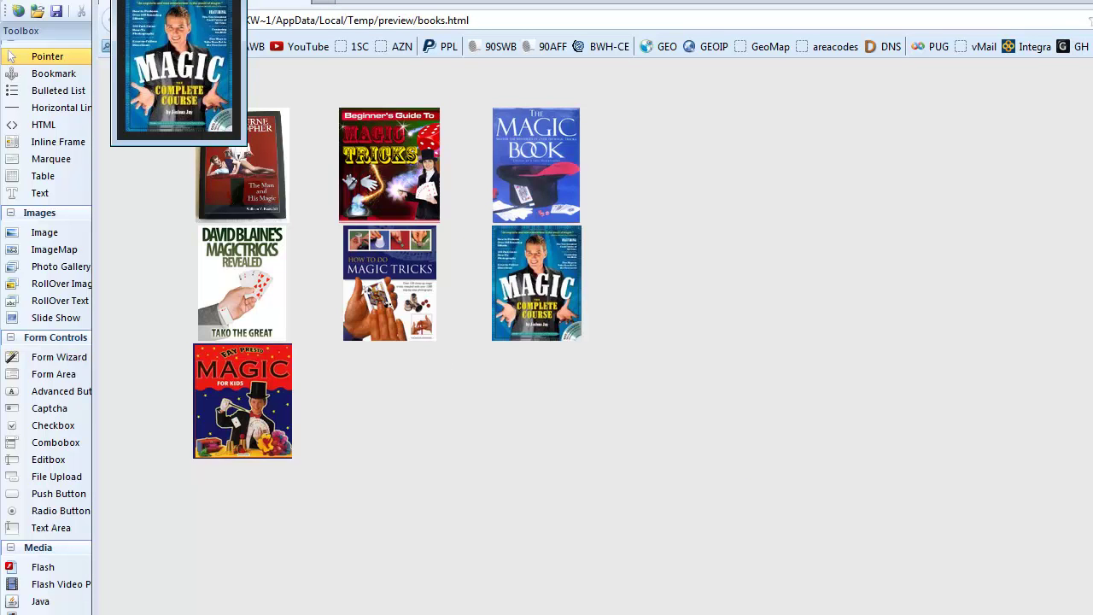
{"action": "left_click_drag", "start_coordinate": [170, 0], "coordinate": [677, 230]}
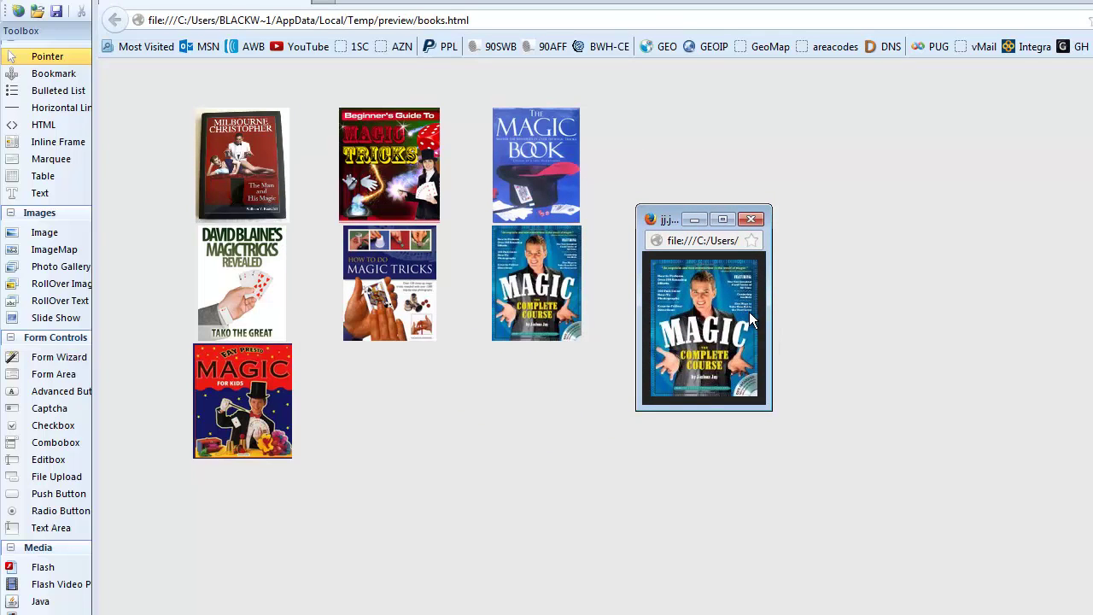
{"action": "left_click", "coordinate": [751, 219]}
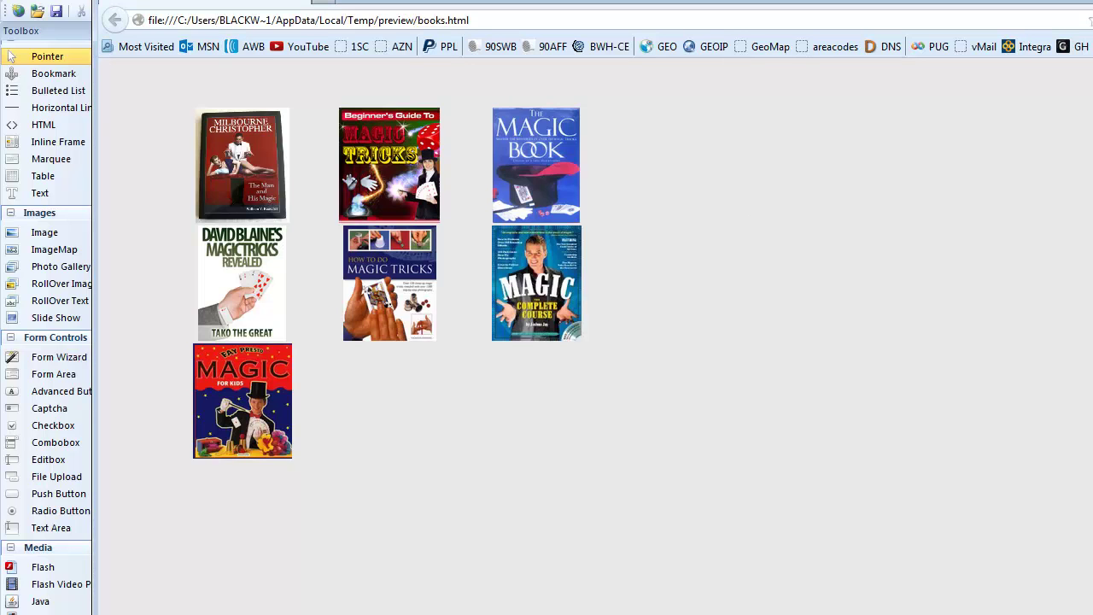
{"action": "key", "text": "alt+F4"}
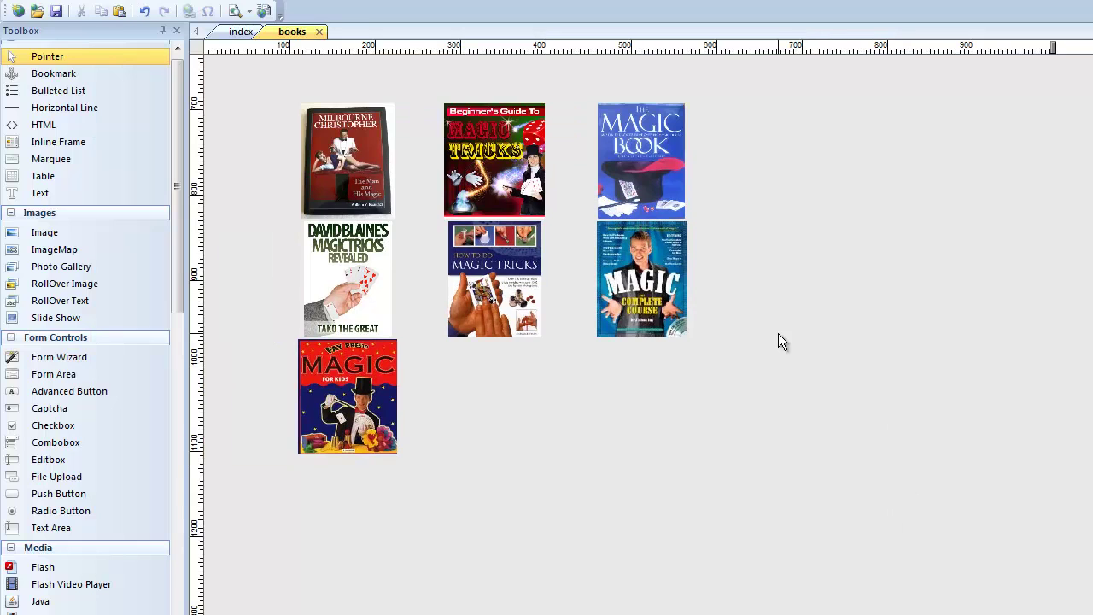
- Set the photo gallery's mode to "Open in a jQuery Dialog" and apply the properties
{"action": "left_click", "coordinate": [528, 403]}
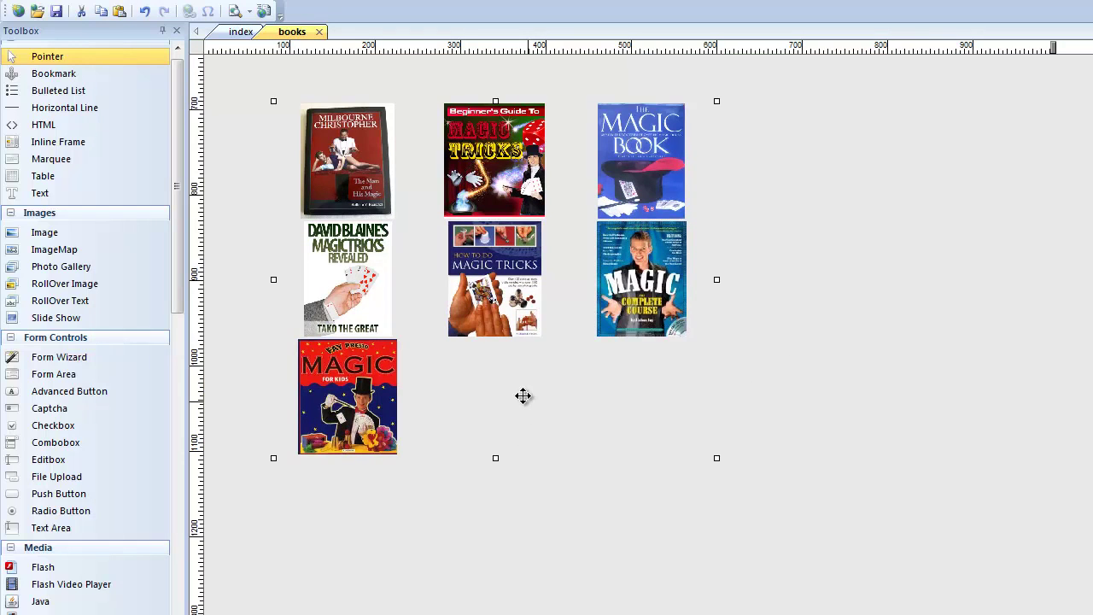
{"action": "double_click", "coordinate": [523, 396]}
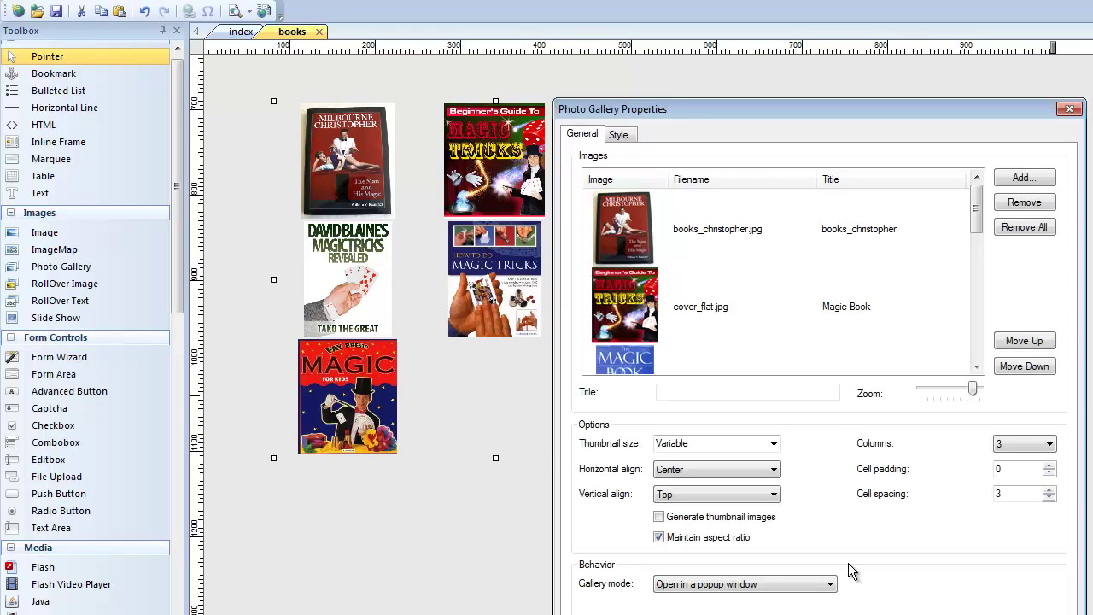
{"action": "left_click", "coordinate": [829, 584]}
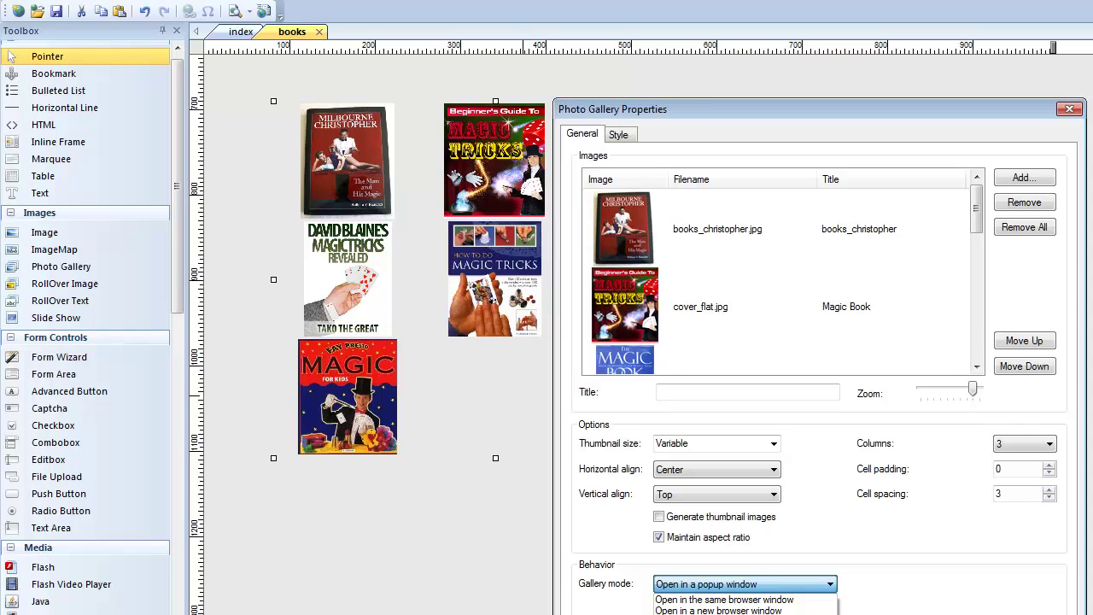
{"action": "left_click", "coordinate": [717, 614]}
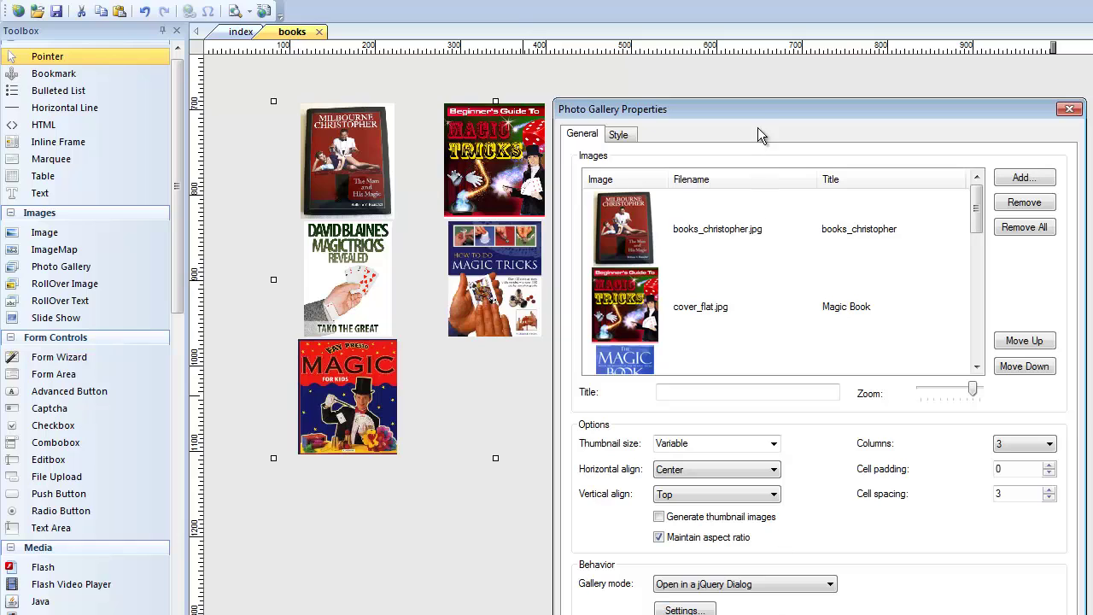
{"action": "left_click_drag", "start_coordinate": [758, 110], "coordinate": [750, 45]}
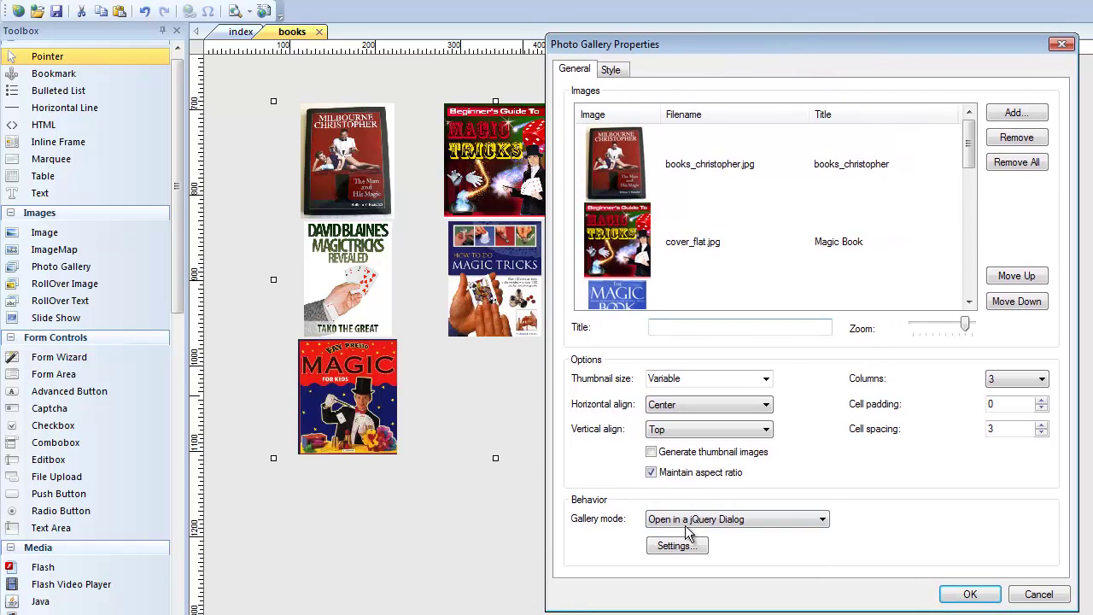
{"action": "left_click", "coordinate": [970, 597]}
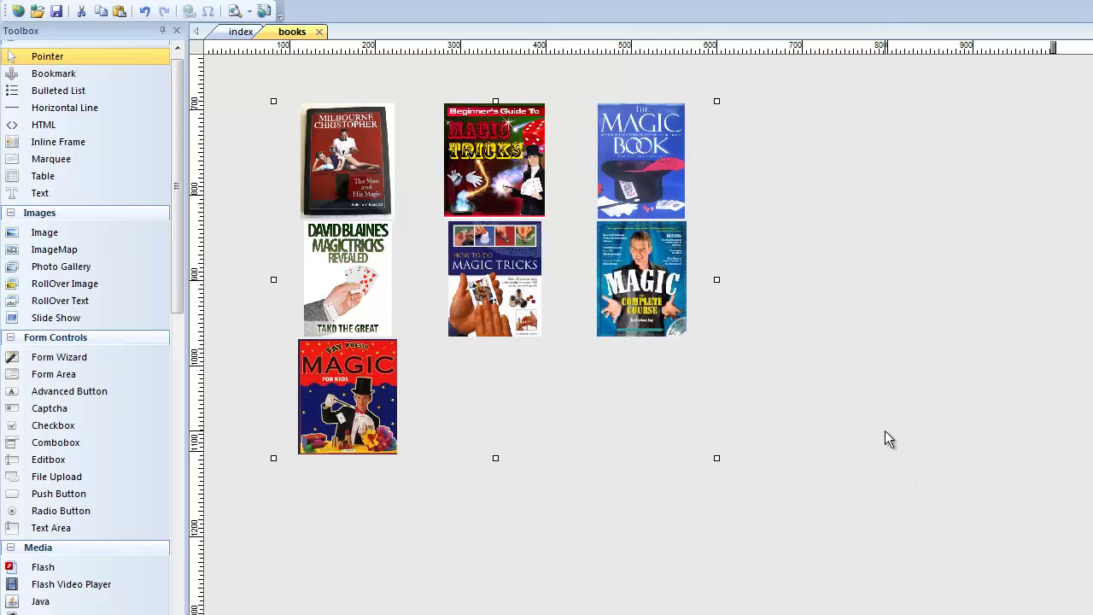
- Preview the books page in the browser and open the Magic for Kids cover from the gallery
{"action": "key", "text": "F5"}
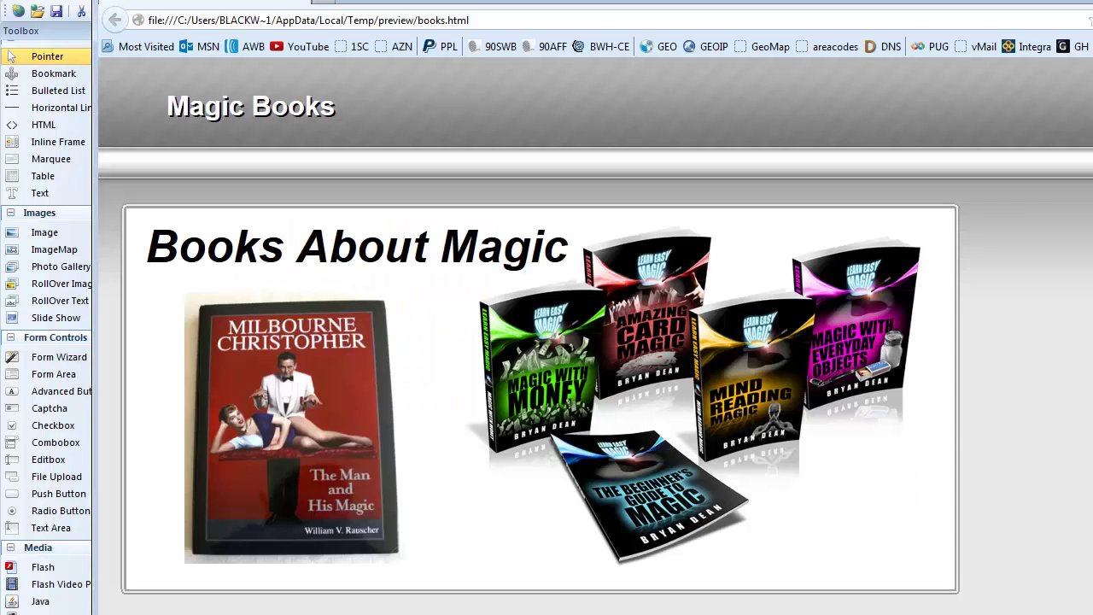
{"action": "scroll", "coordinate": [547, 341], "scroll_direction": "down", "scroll_amount": 5}
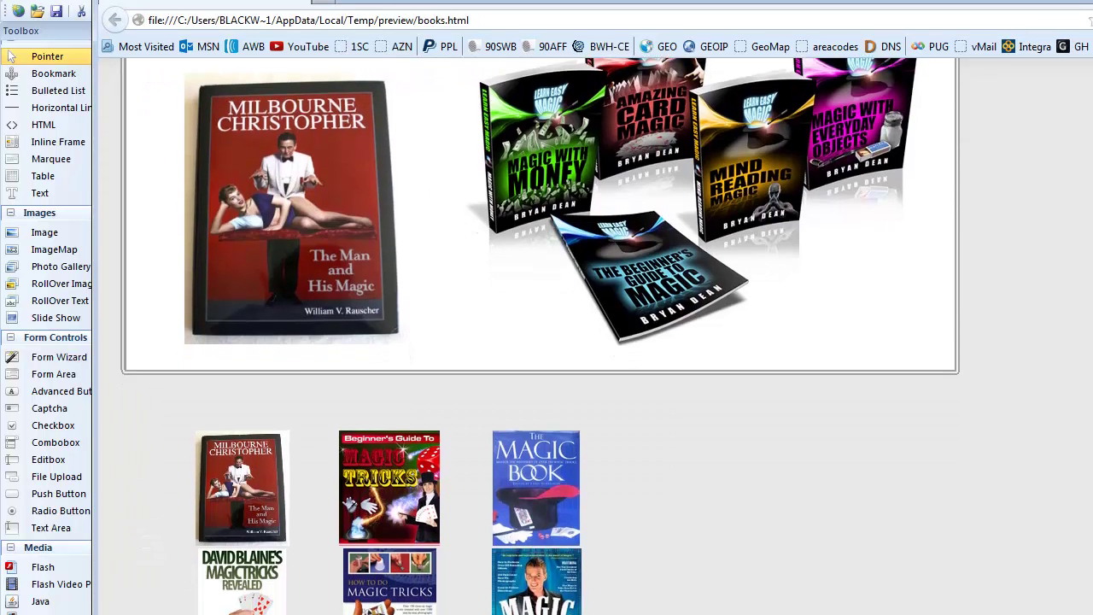
{"action": "scroll", "coordinate": [547, 342], "scroll_direction": "down", "scroll_amount": 2}
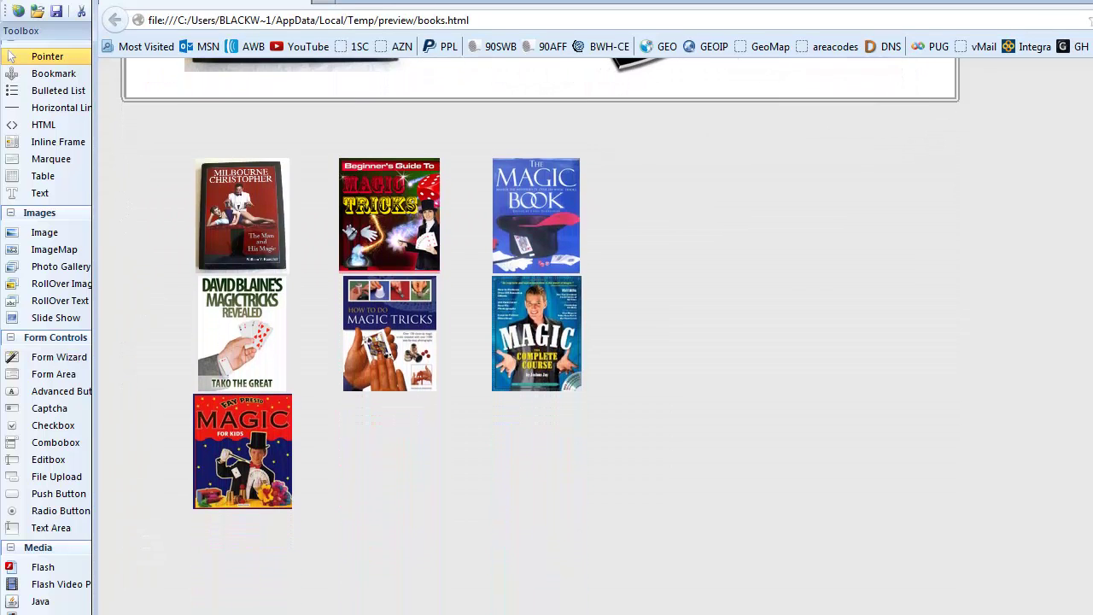
{"action": "left_click", "coordinate": [260, 433]}
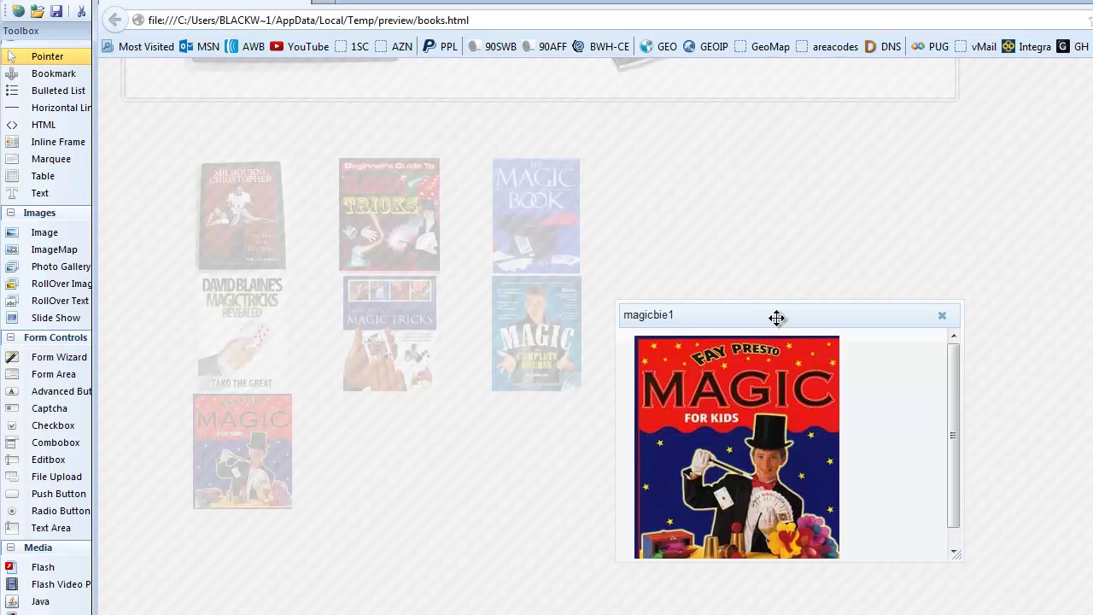
- Test moving the Magic for Kids dialog and resizing it taller and narrower, and close both it and the page preview
{"action": "left_click_drag", "start_coordinate": [776, 319], "coordinate": [680, 158]}
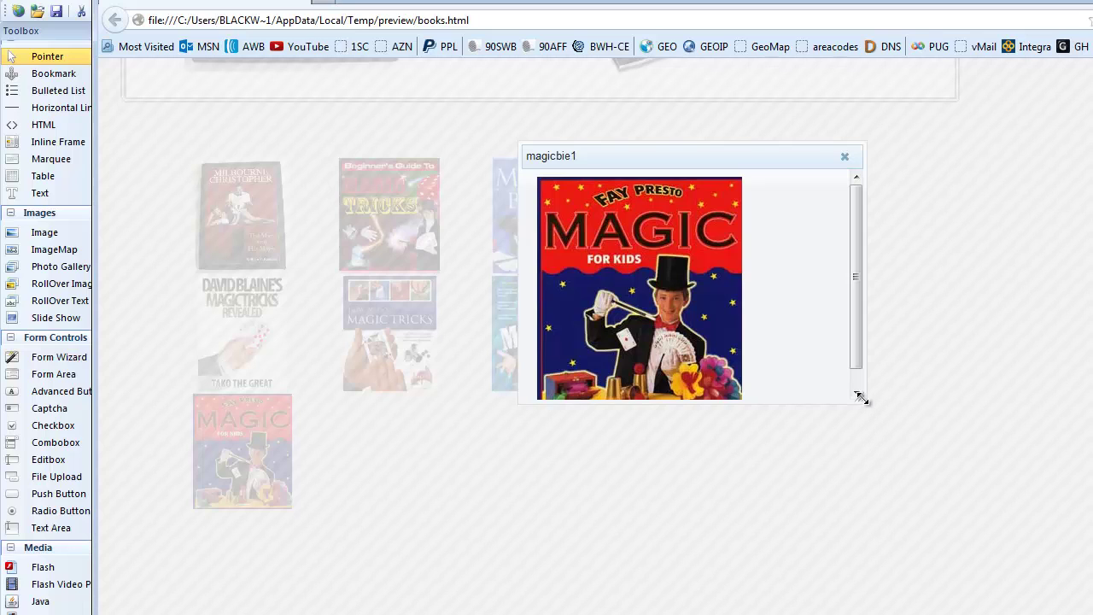
{"action": "left_click_drag", "start_coordinate": [861, 398], "coordinate": [863, 454]}
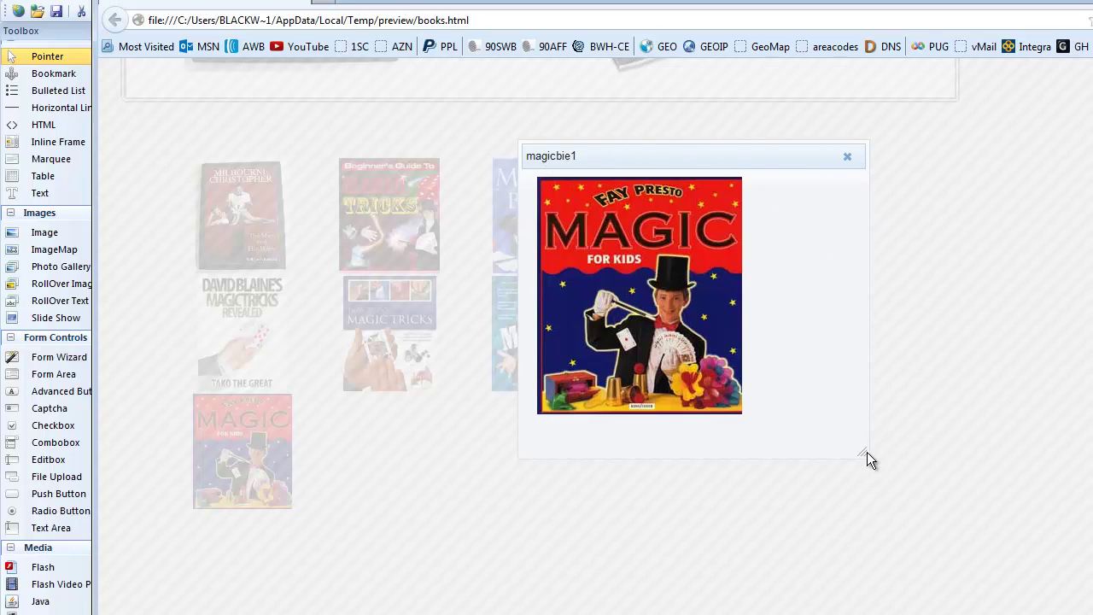
{"action": "left_click_drag", "start_coordinate": [865, 452], "coordinate": [777, 444]}
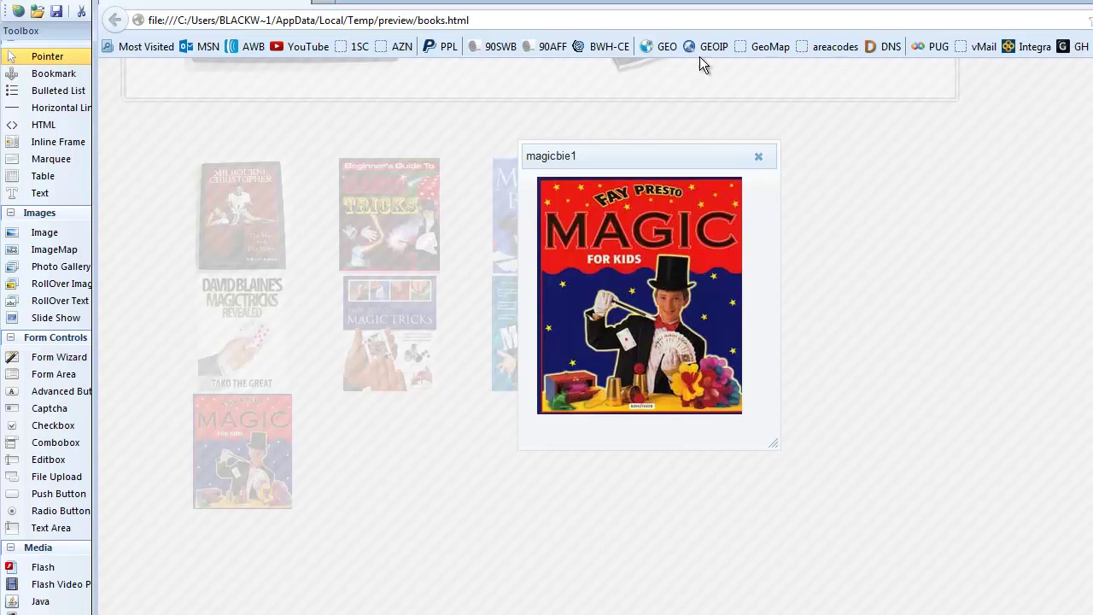
{"action": "left_click", "coordinate": [757, 158]}
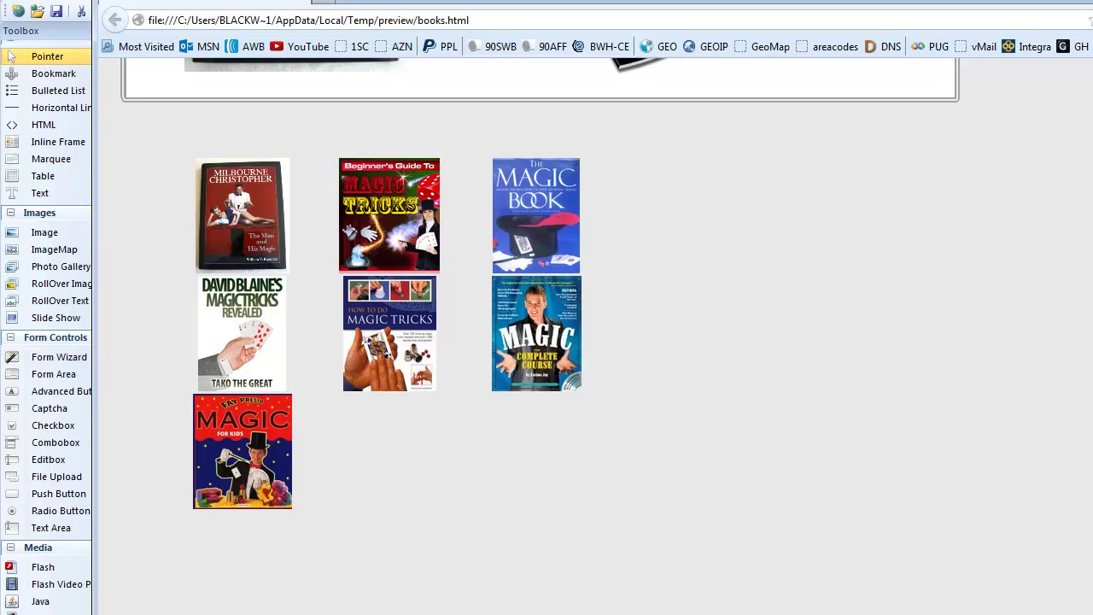
{"action": "key", "text": "alt+F4"}
- Review the gallery's jQuery dialog settings, including the Modal option and the show animation choices, and close them without changes
{"action": "double_click", "coordinate": [586, 362]}
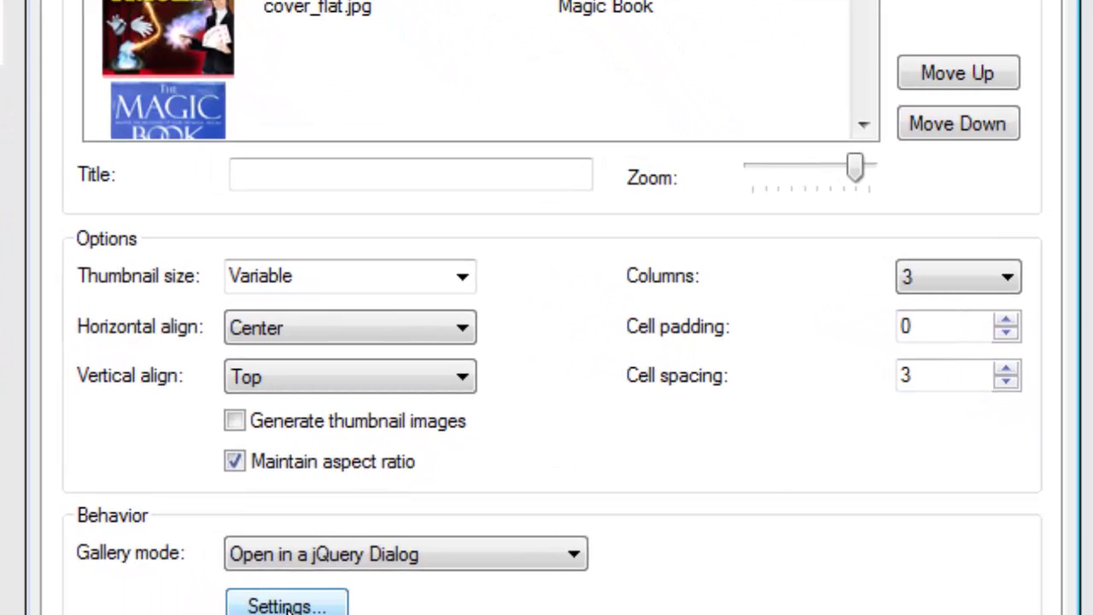
{"action": "left_click", "coordinate": [286, 607]}
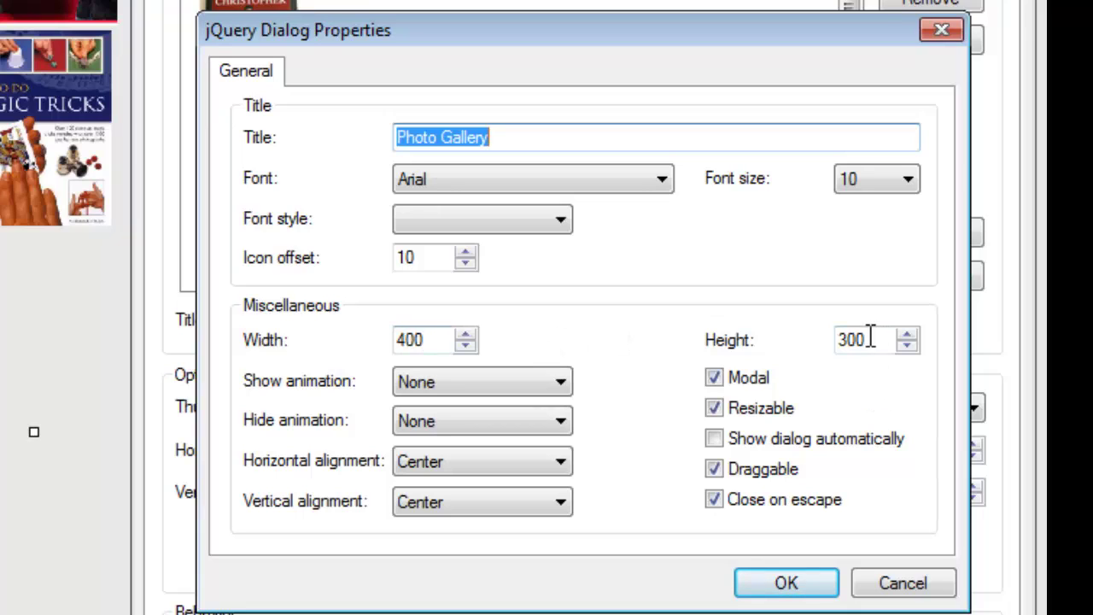
{"action": "left_click", "coordinate": [714, 377]}
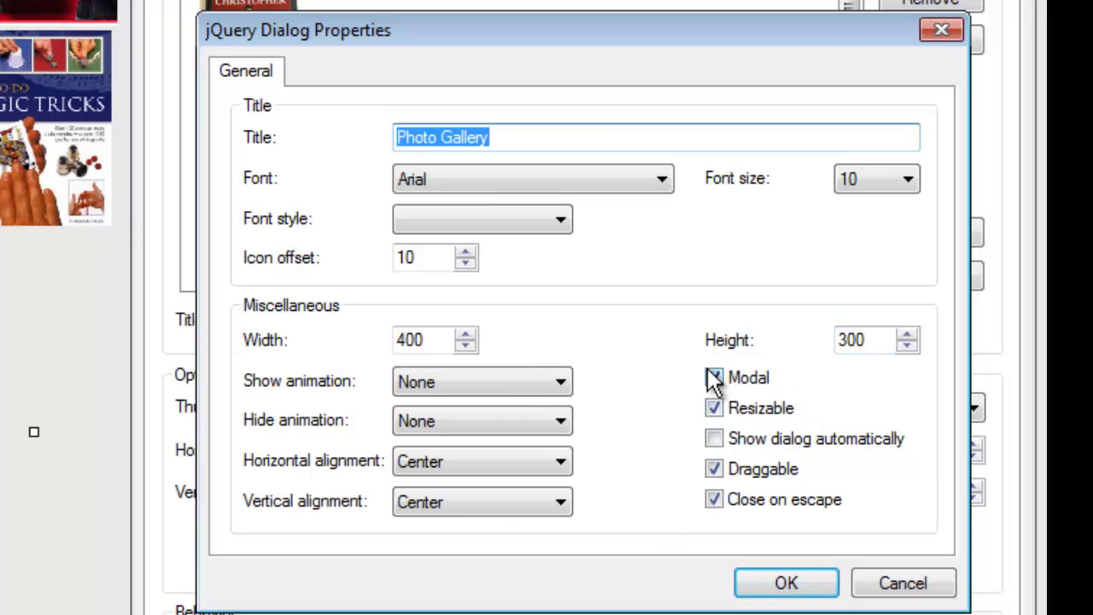
{"action": "left_click", "coordinate": [714, 377]}
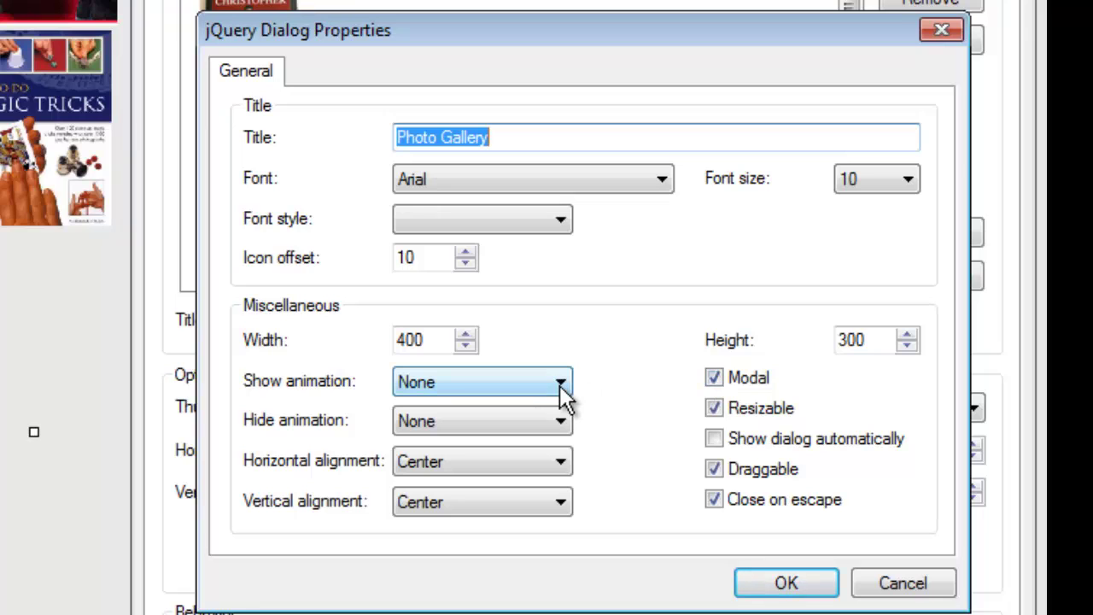
{"action": "left_click", "coordinate": [516, 386]}
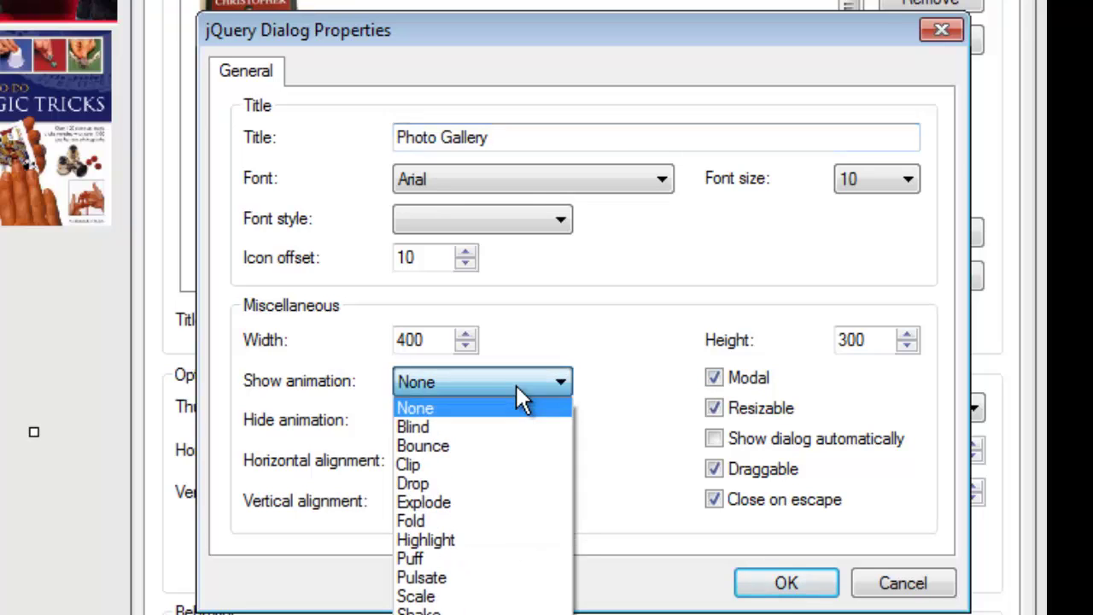
{"action": "left_click", "coordinate": [516, 382]}
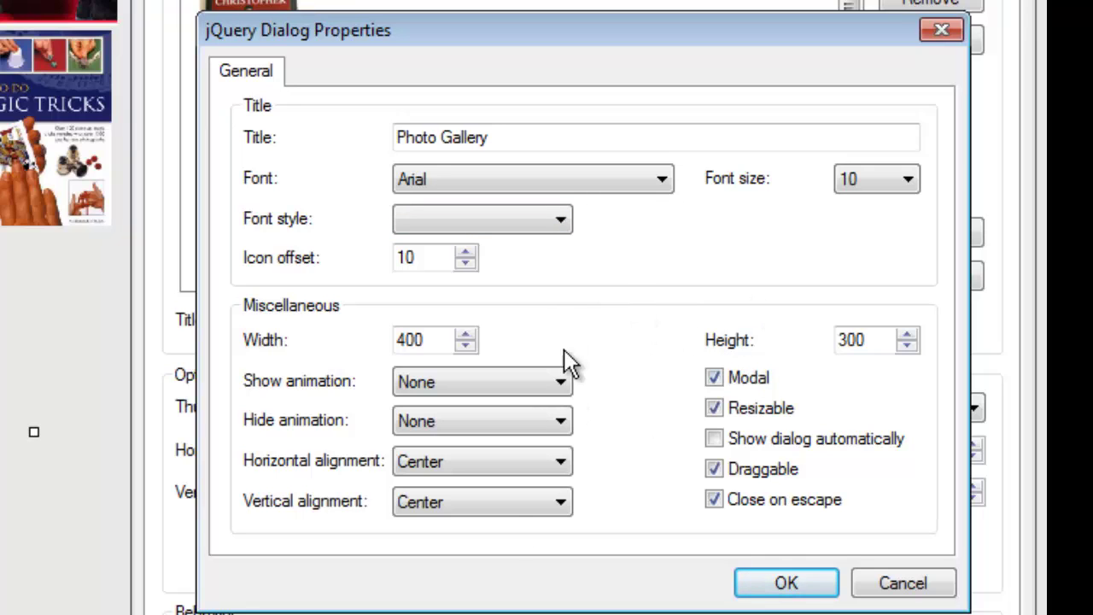
{"action": "left_click", "coordinate": [934, 28]}
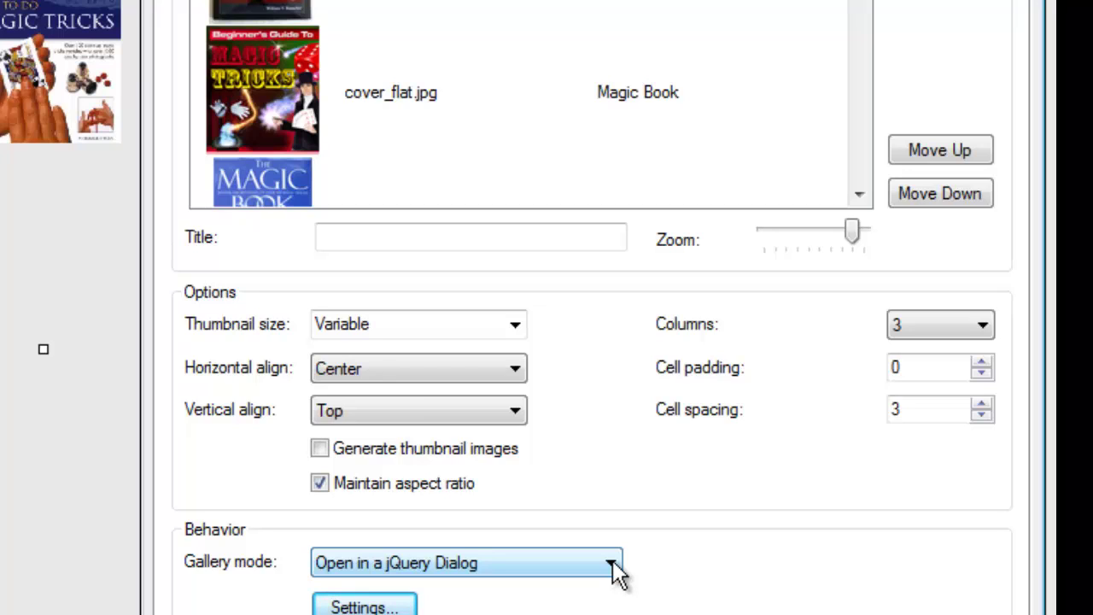
- Set the photo gallery's mode to Light Box Gallery with the fancybox type and apply the properties
{"action": "left_click", "coordinate": [614, 565]}
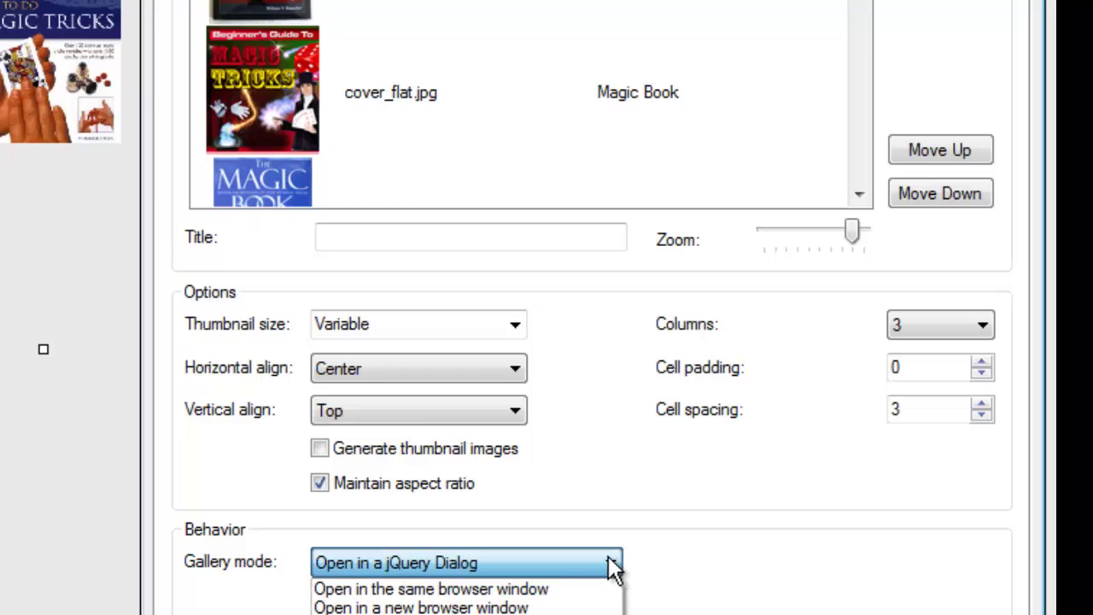
{"action": "left_click", "coordinate": [512, 614]}
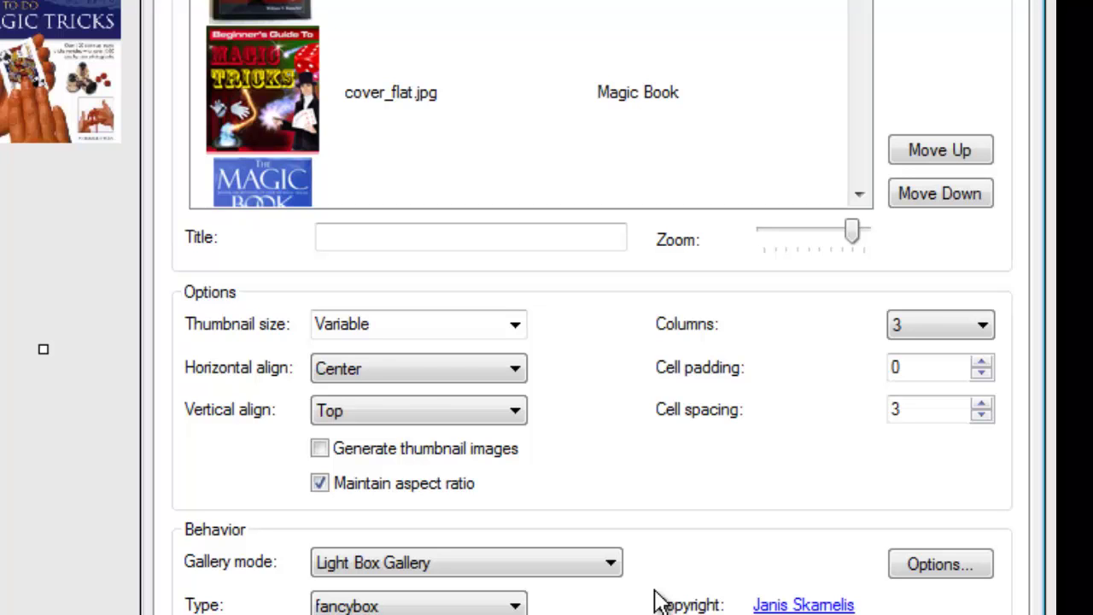
{"action": "left_click_drag", "start_coordinate": [667, 0], "coordinate": [660, 0]}
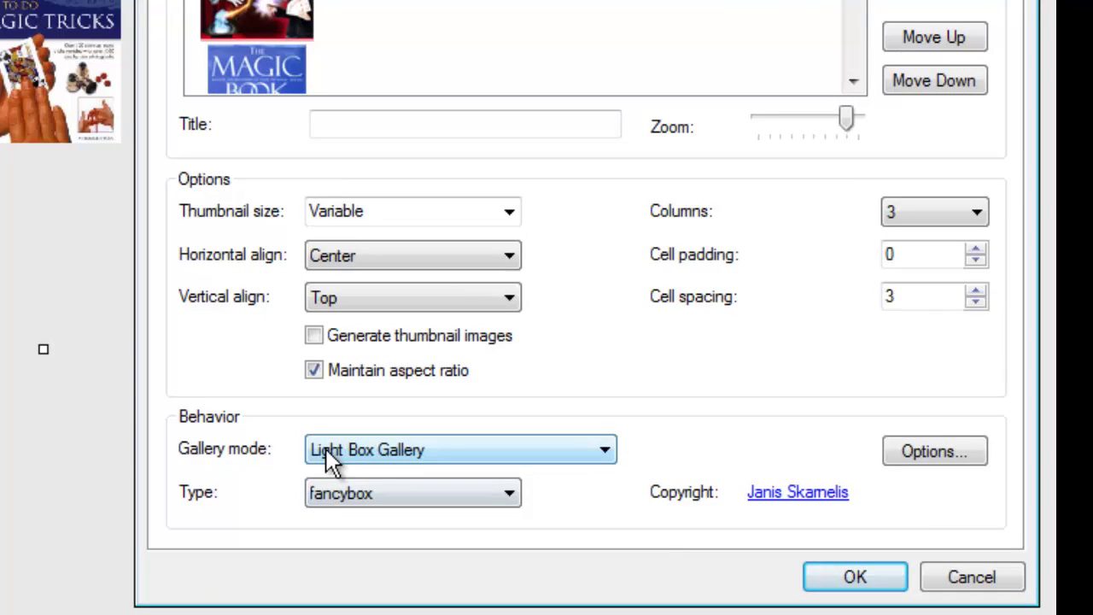
{"action": "left_click", "coordinate": [505, 500]}
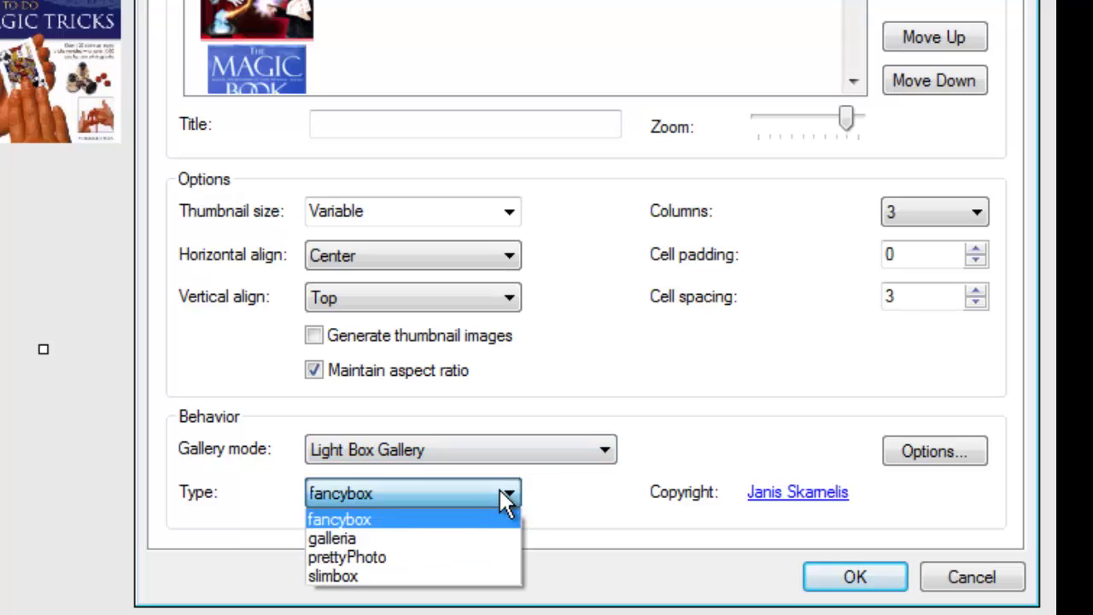
{"action": "left_click", "coordinate": [356, 521]}
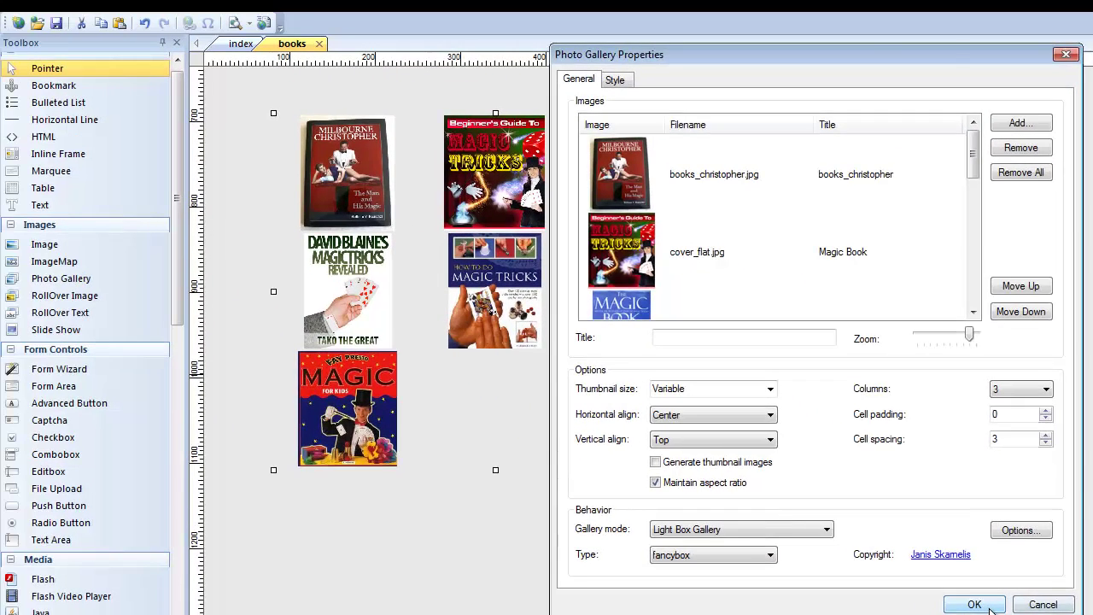
{"action": "left_click", "coordinate": [960, 602]}
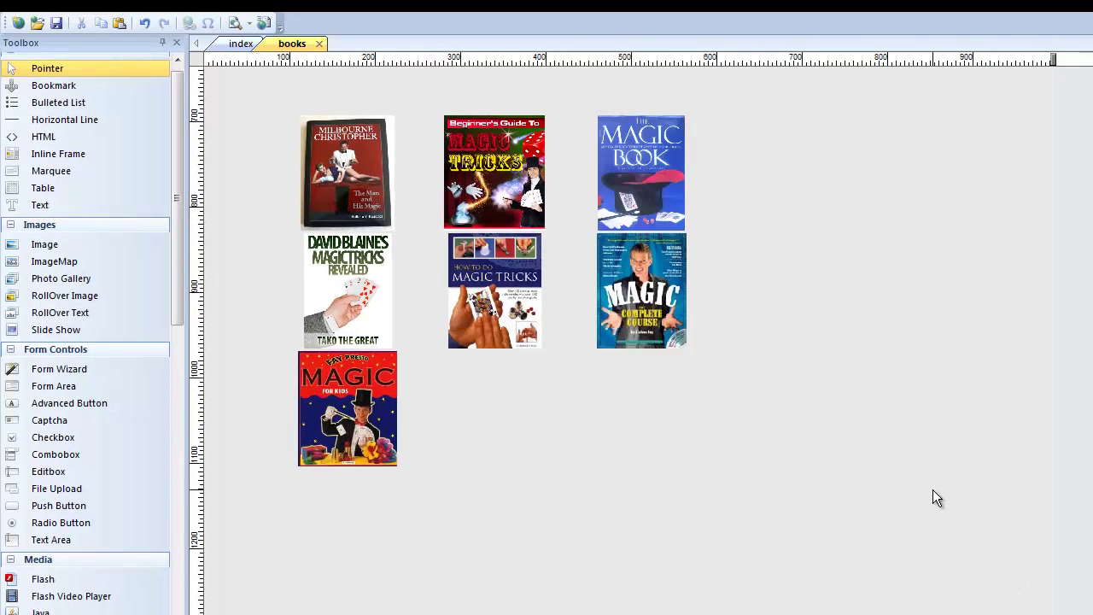
- Preview the books page and test the light box view of the Magic for Kids cover, closing it after viewing
{"action": "key", "text": "F5"}
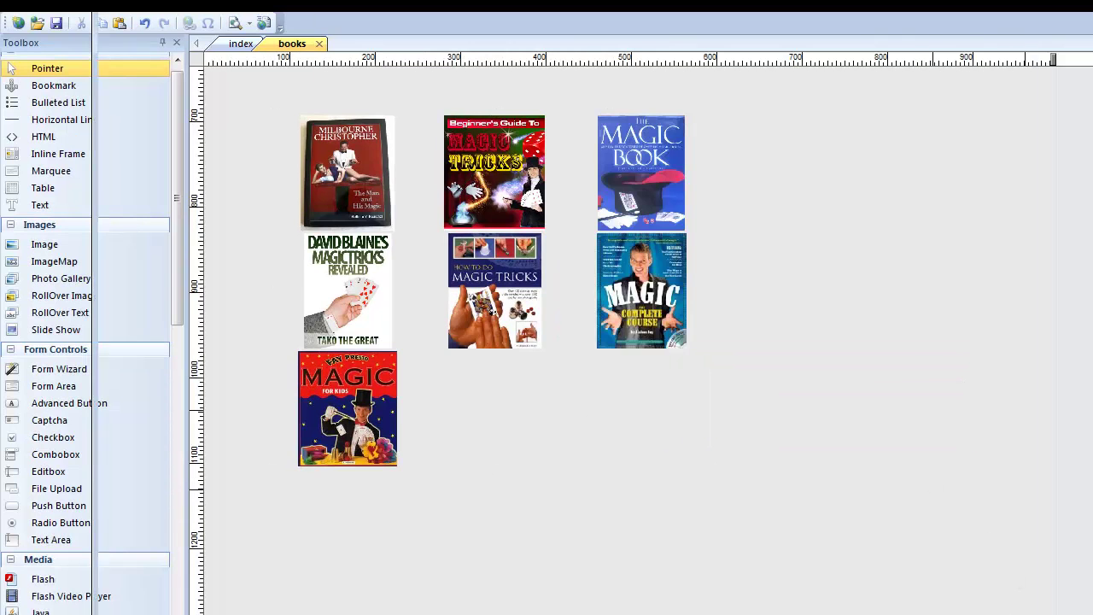
{"action": "scroll", "coordinate": [595, 342], "scroll_direction": "down", "scroll_amount": 5}
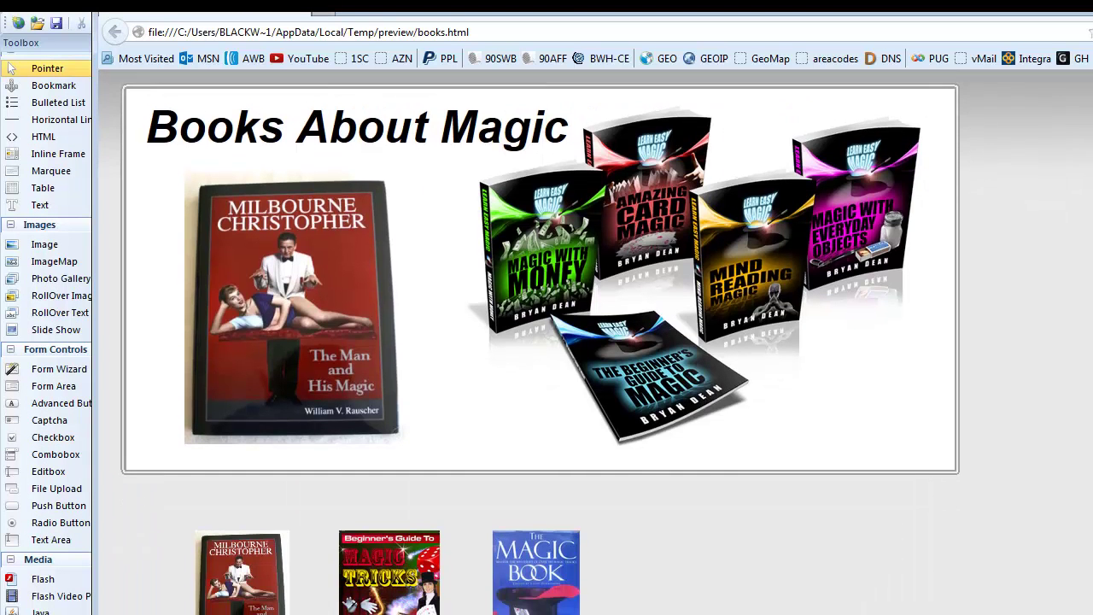
{"action": "scroll", "coordinate": [538, 342], "scroll_direction": "down", "scroll_amount": 2}
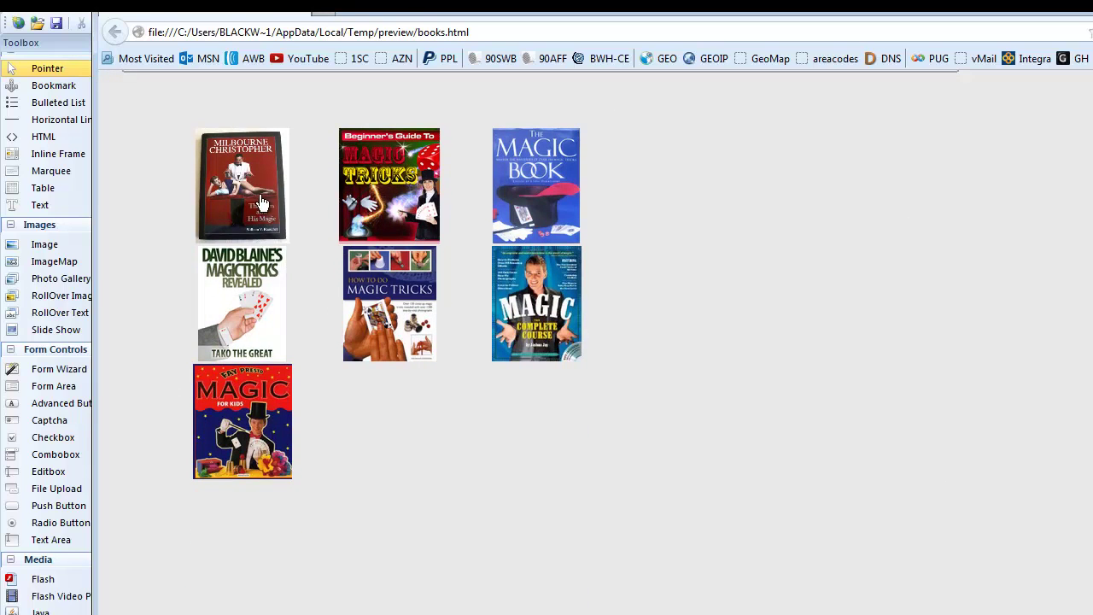
{"action": "left_click", "coordinate": [255, 419]}
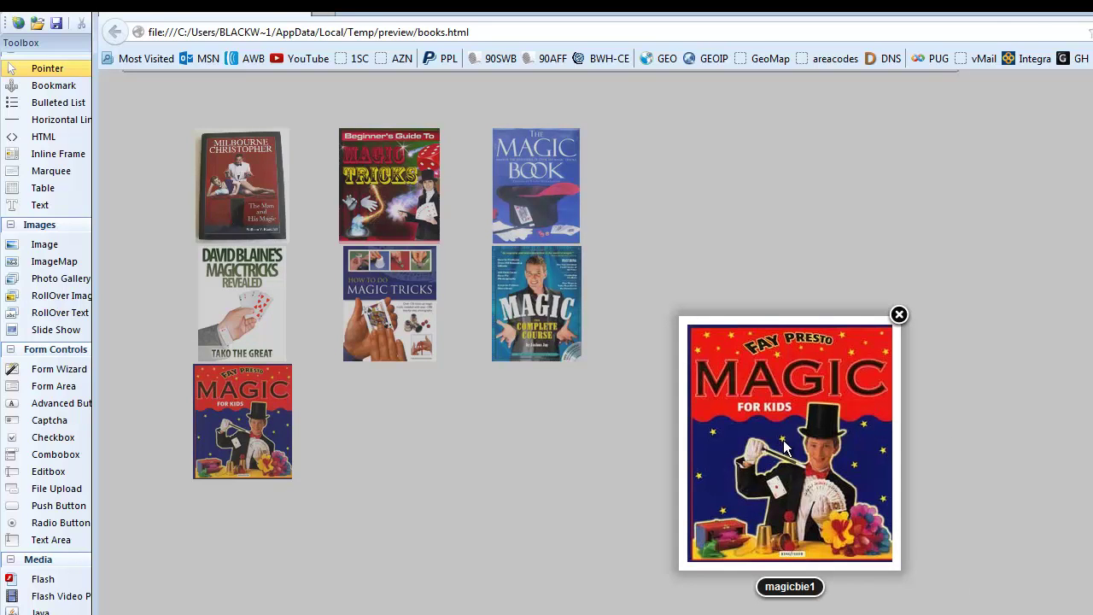
{"action": "left_click", "coordinate": [899, 315]}
- Open the How to Do Magic Tricks cover in the light box, browse forward to Magic for Kids, and go back one cover
{"action": "left_click", "coordinate": [398, 284]}
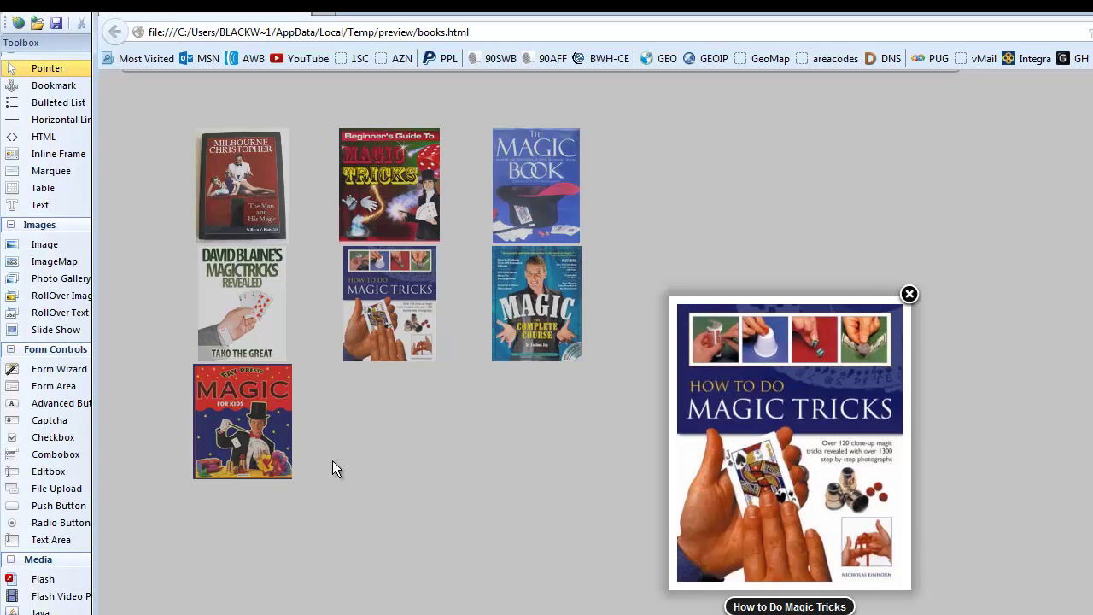
{"action": "left_click", "coordinate": [881, 442]}
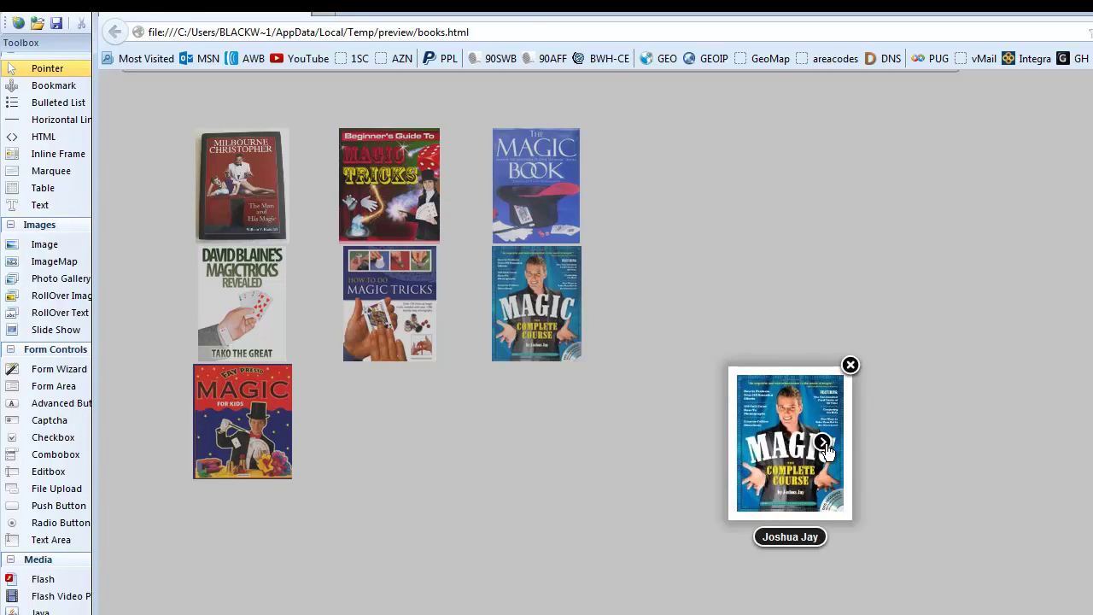
{"action": "left_click", "coordinate": [826, 443]}
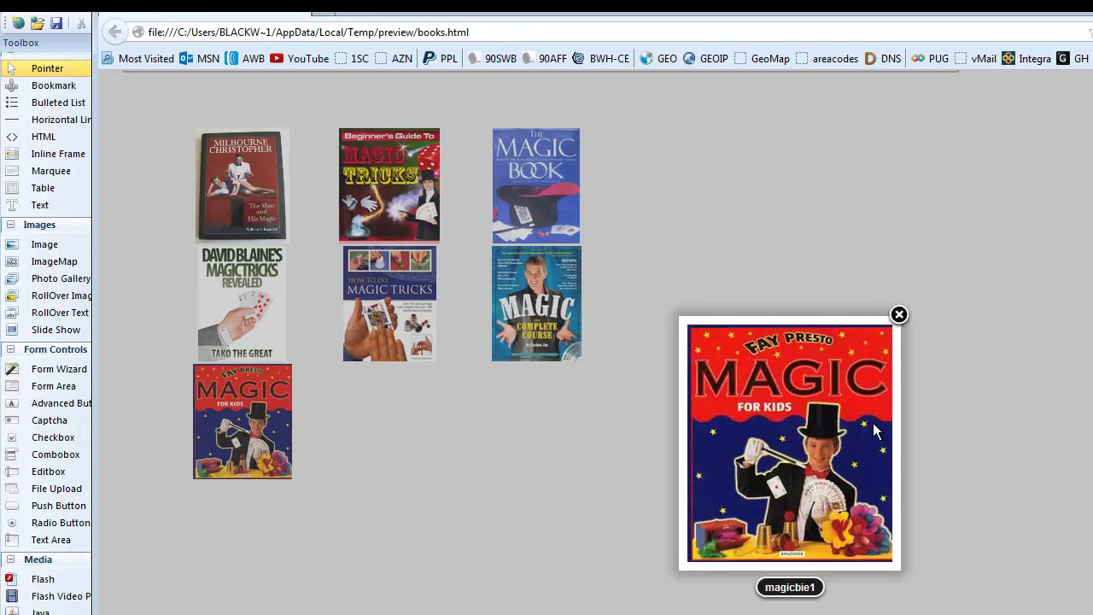
{"action": "left_click", "coordinate": [709, 443]}
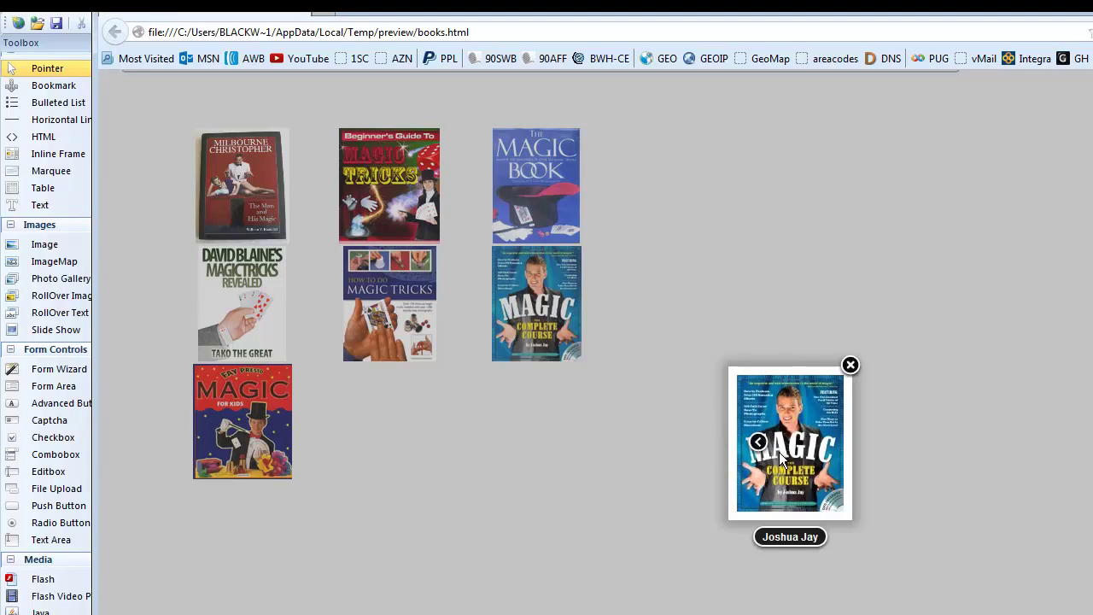
- Browse the light box back to the Beginner's Guide to Magic Tricks cover, and close the light box and the page preview
{"action": "left_click", "coordinate": [757, 445]}
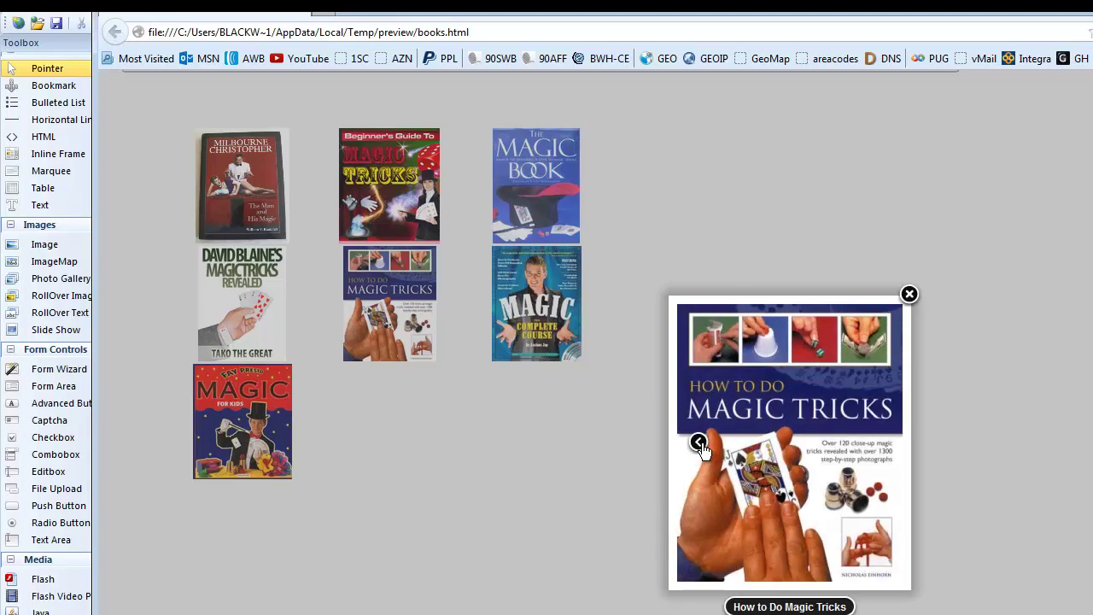
{"action": "left_click", "coordinate": [699, 444]}
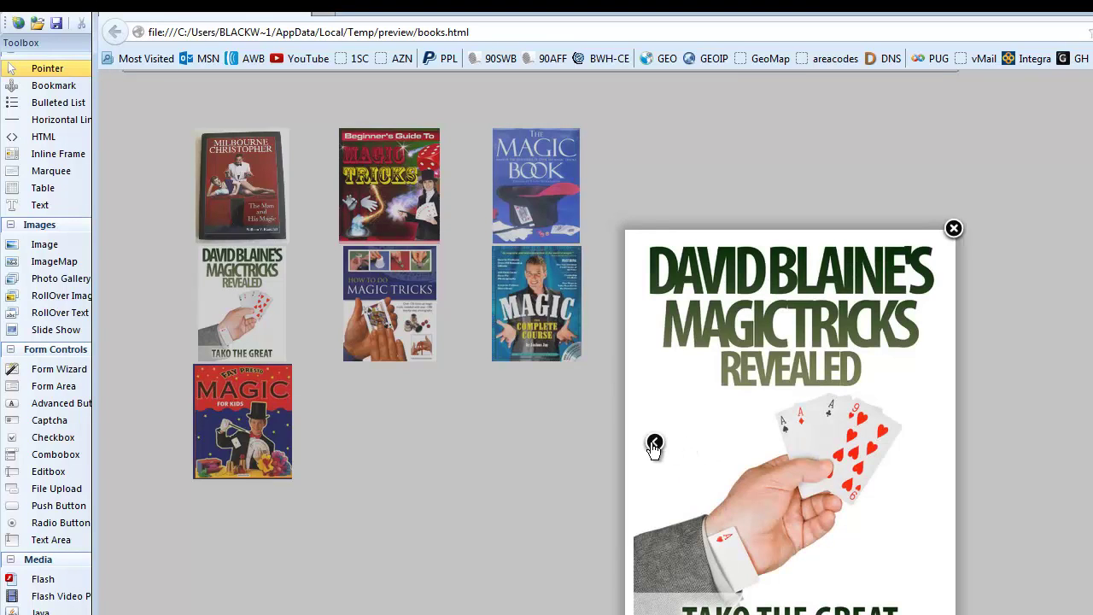
{"action": "left_click", "coordinate": [653, 444]}
{"action": "left_click", "coordinate": [684, 442]}
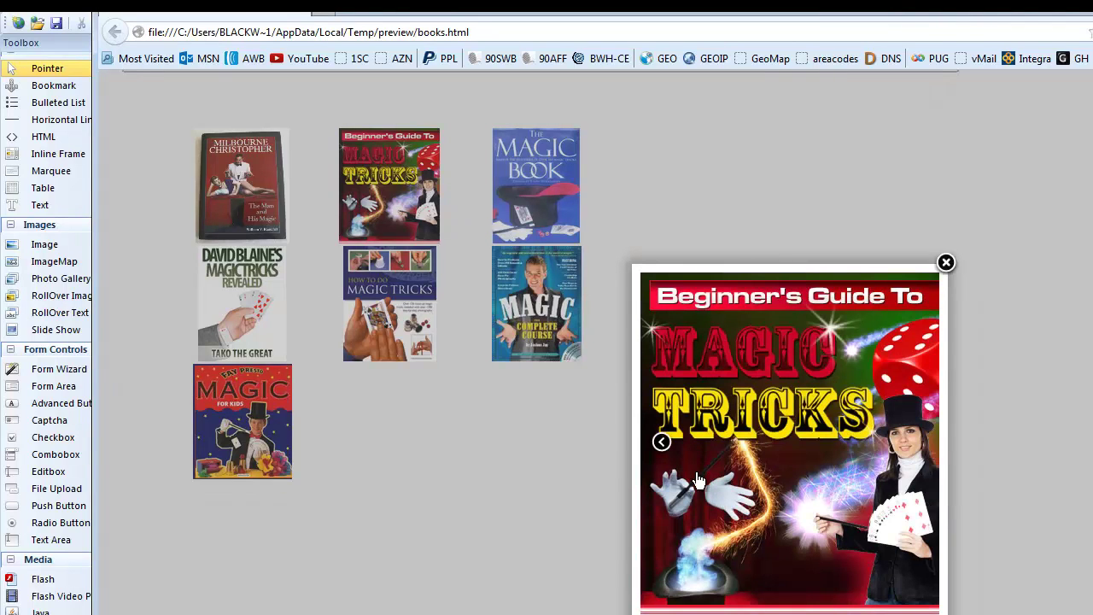
{"action": "left_click", "coordinate": [946, 262]}
{"action": "key", "text": "alt+F4"}
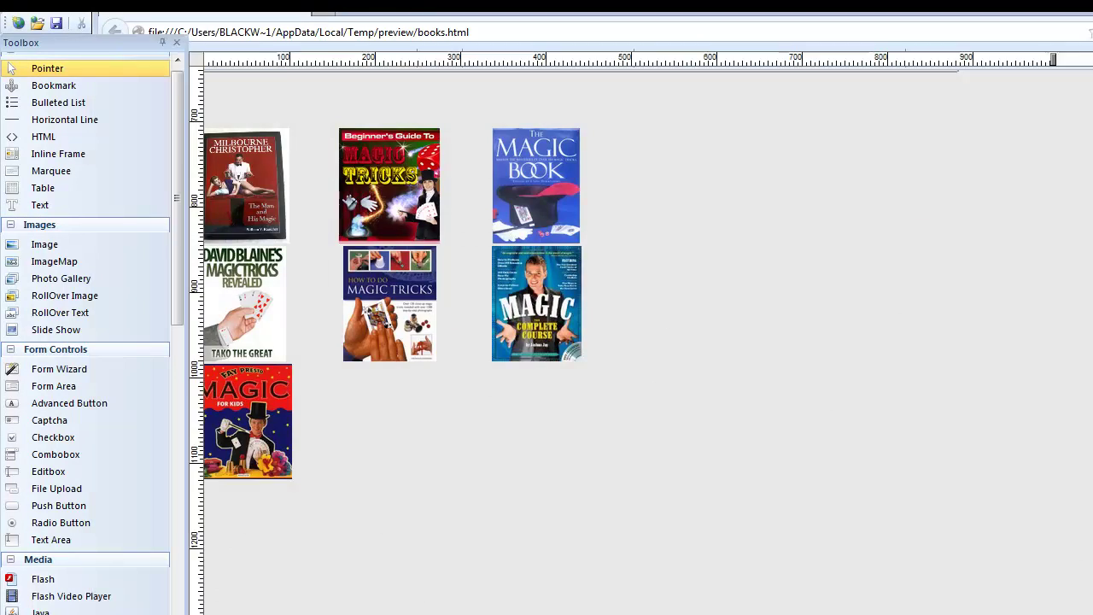
- Set the photo gallery's light box type to prettyPhoto and preview the books page down to the gallery
{"action": "double_click", "coordinate": [558, 423]}
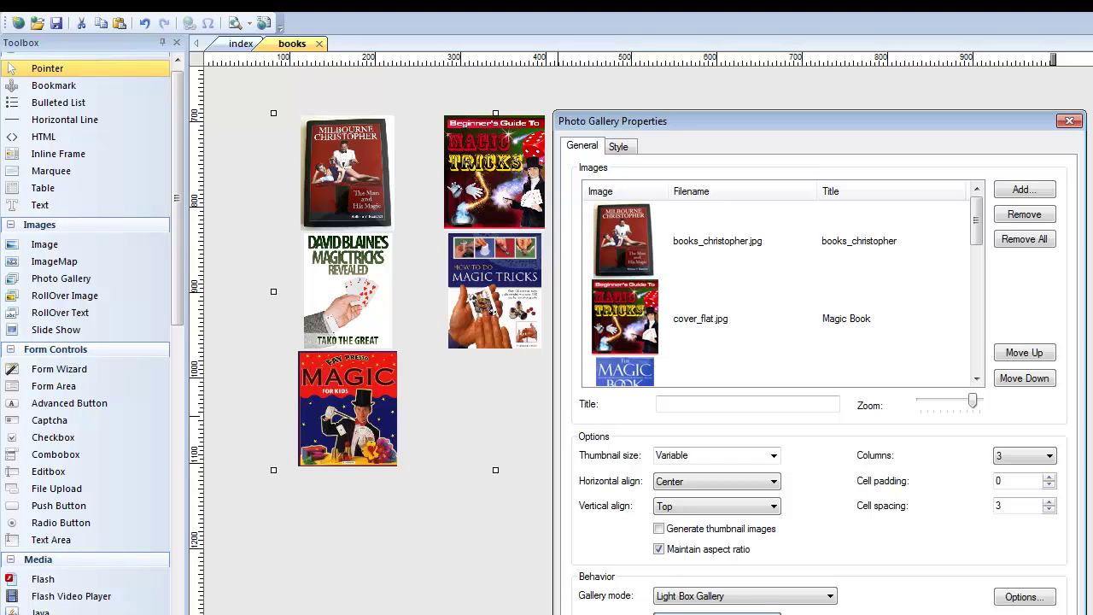
{"action": "key", "text": "Return"}
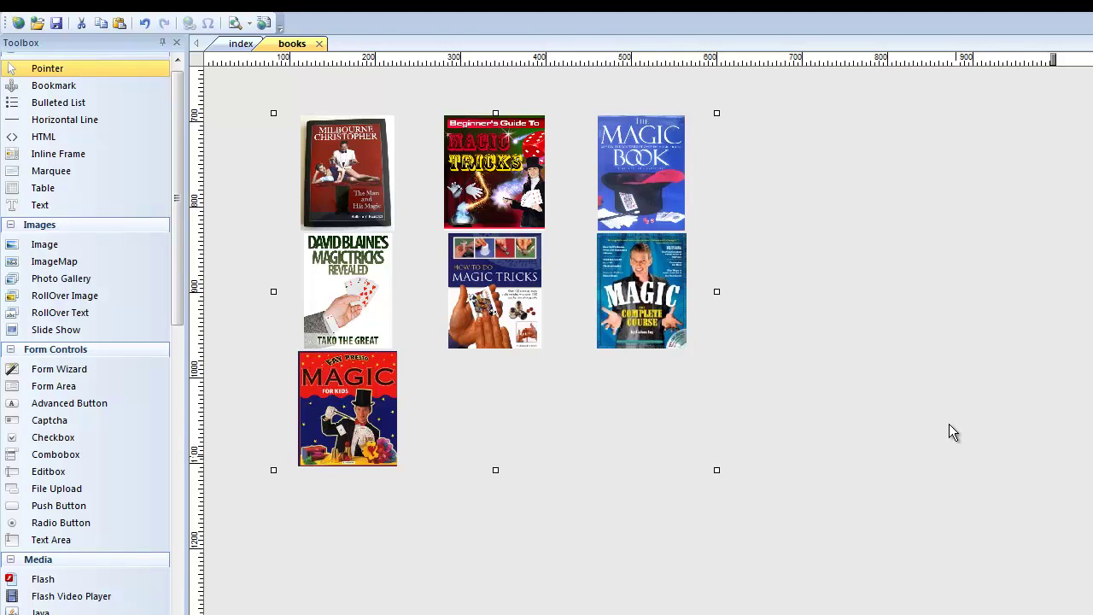
{"action": "key", "text": "F5"}
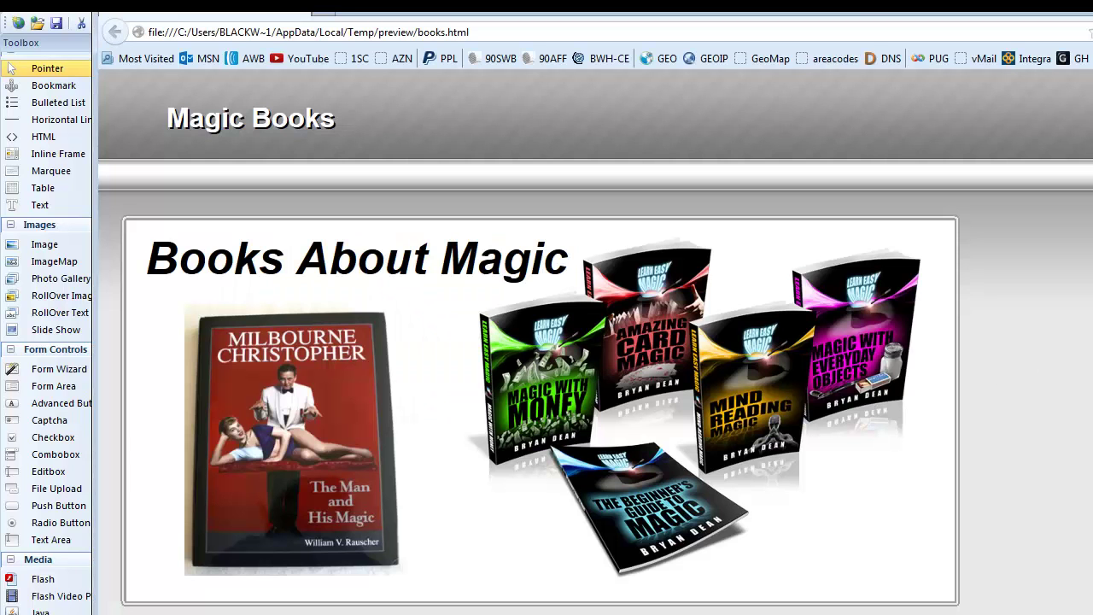
{"action": "scroll", "coordinate": [529, 342], "scroll_direction": "down", "scroll_amount": 5}
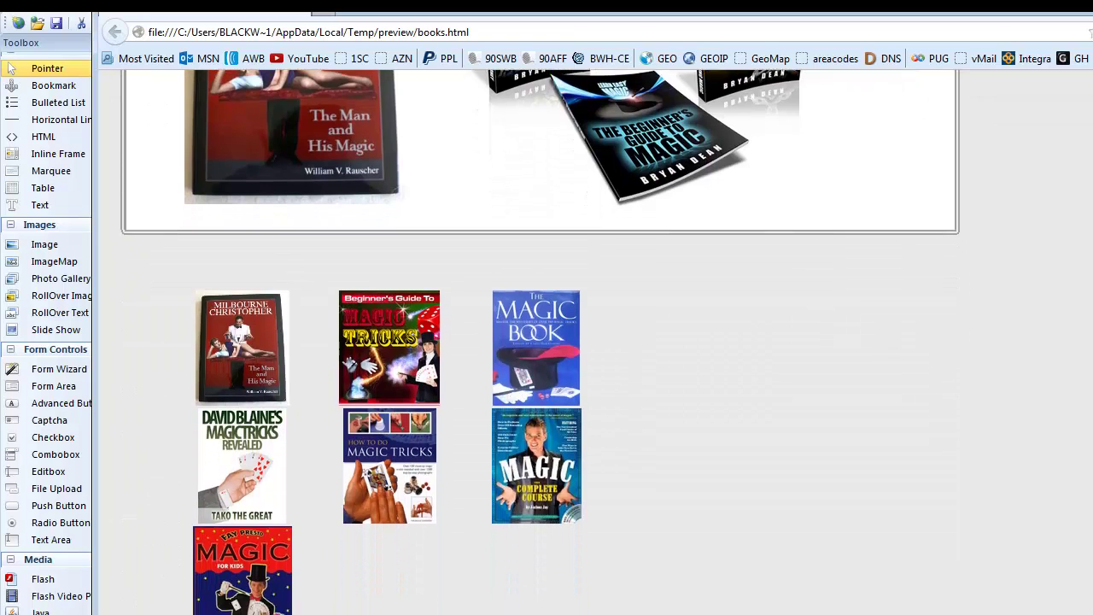
{"action": "scroll", "coordinate": [380, 355], "scroll_direction": "down", "scroll_amount": 1}
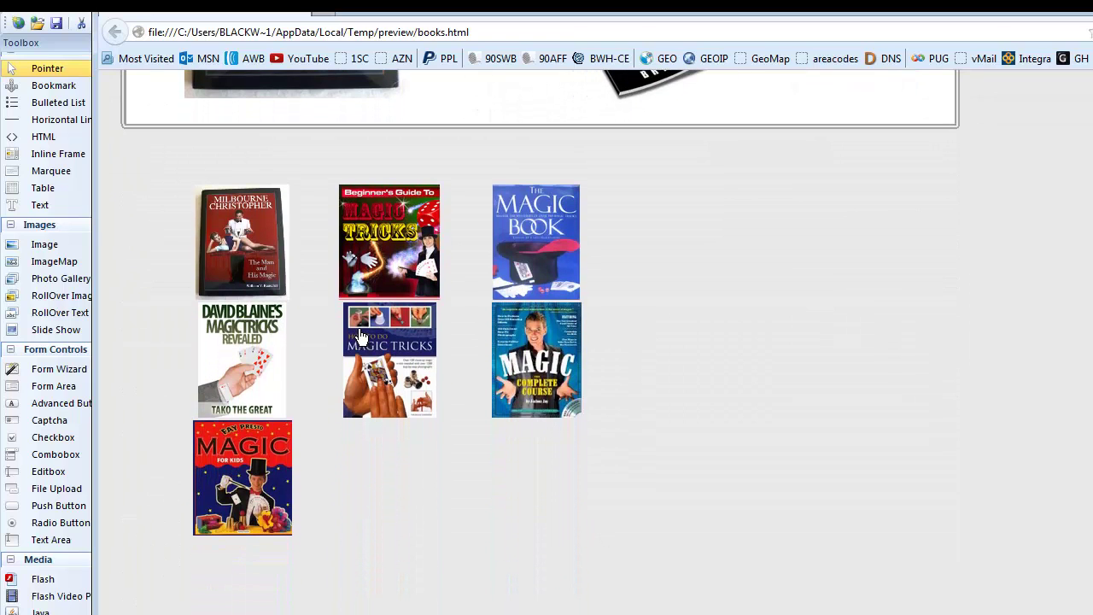
- Open the How to Do Magic Tricks cover in the light box, go back one cover, and browse forward to Magic for Kids
{"action": "left_click", "coordinate": [380, 353]}
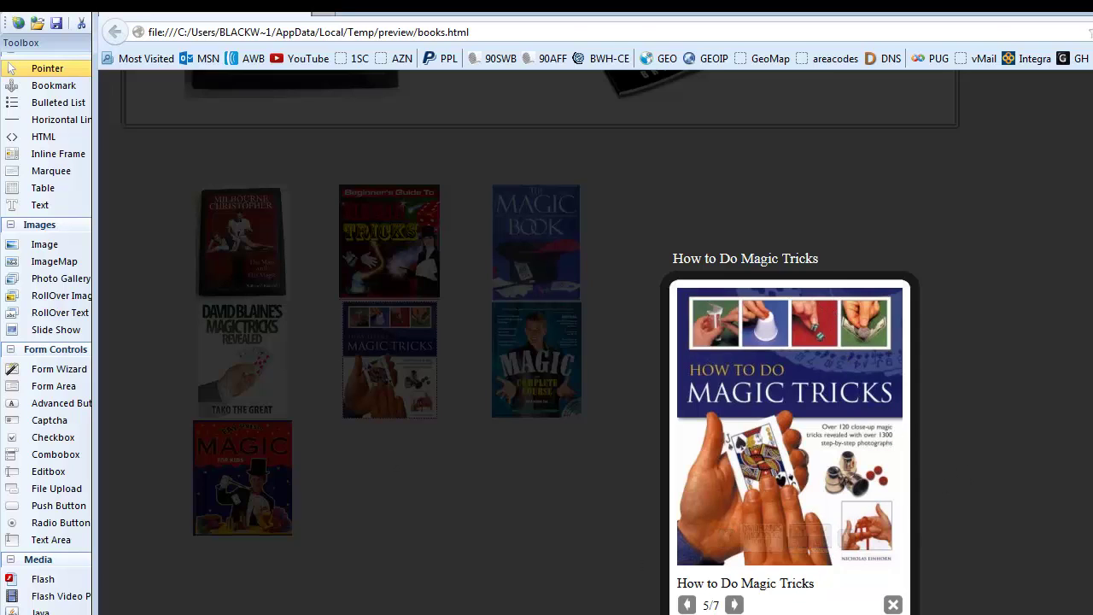
{"action": "key", "text": "alt+F4"}
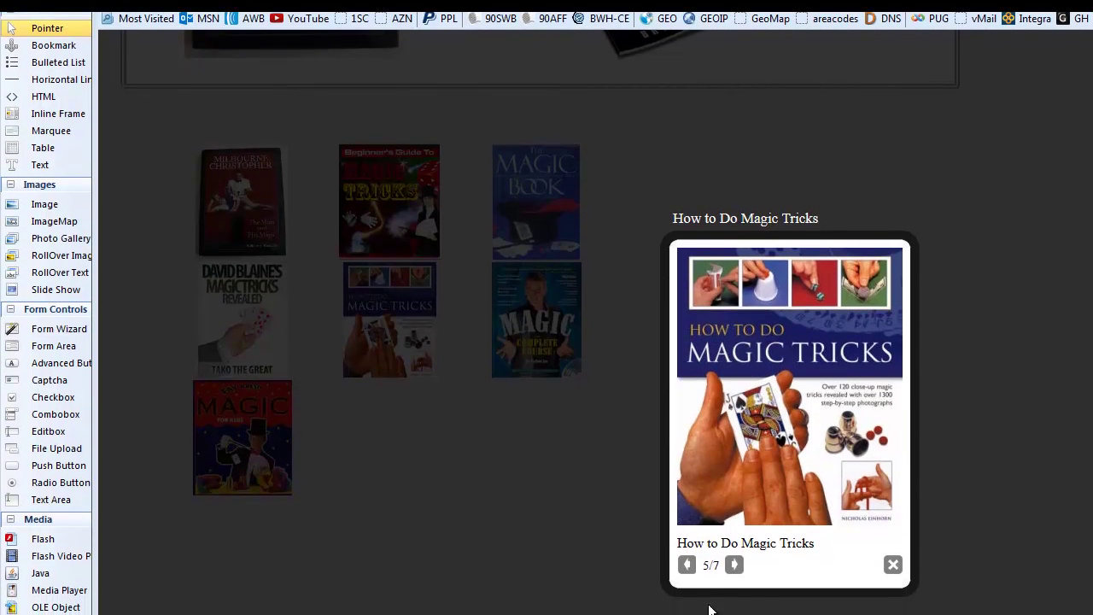
{"action": "left_click", "coordinate": [687, 564]}
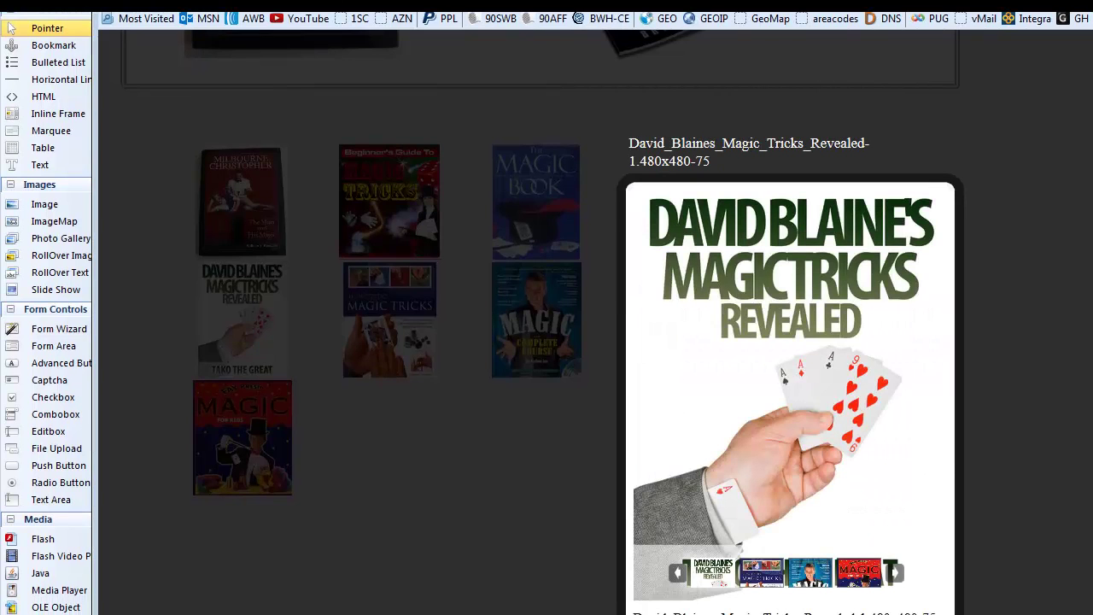
{"action": "left_click", "coordinate": [692, 614]}
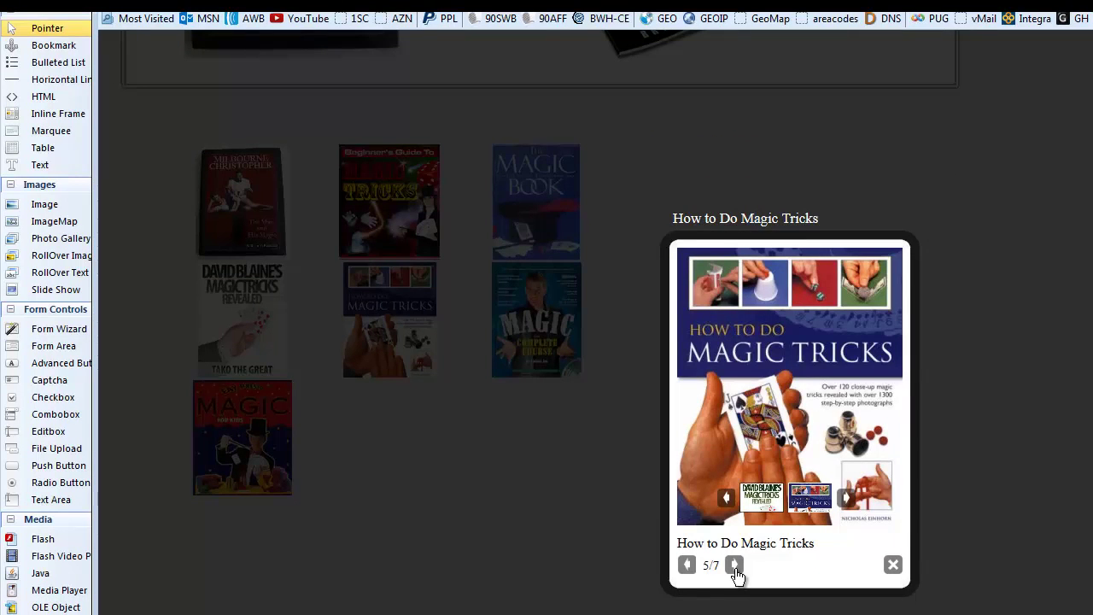
{"action": "left_click", "coordinate": [734, 565]}
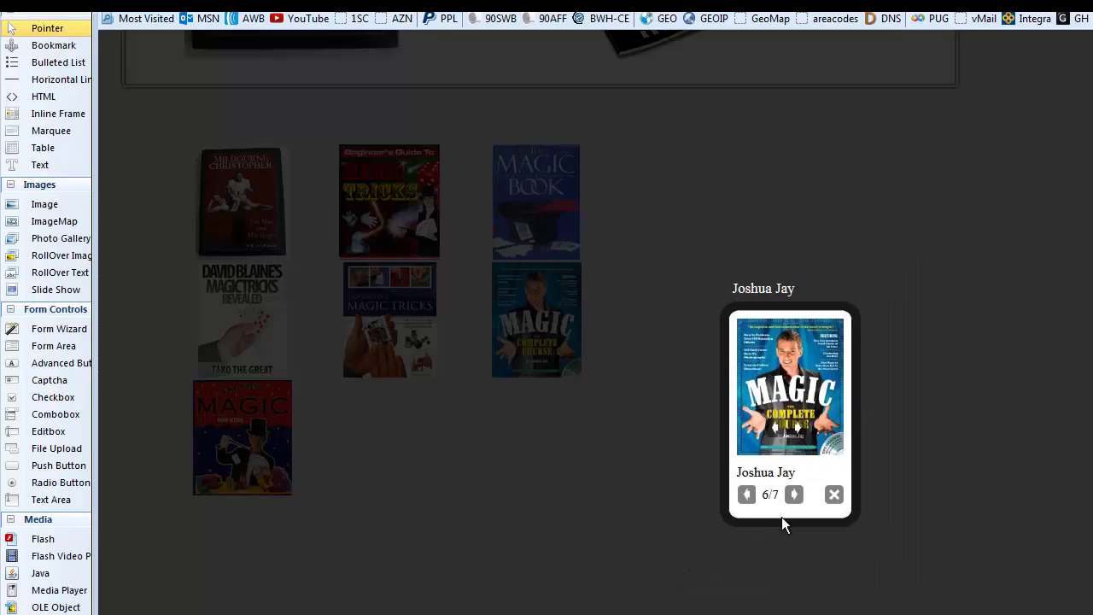
{"action": "left_click", "coordinate": [794, 495]}
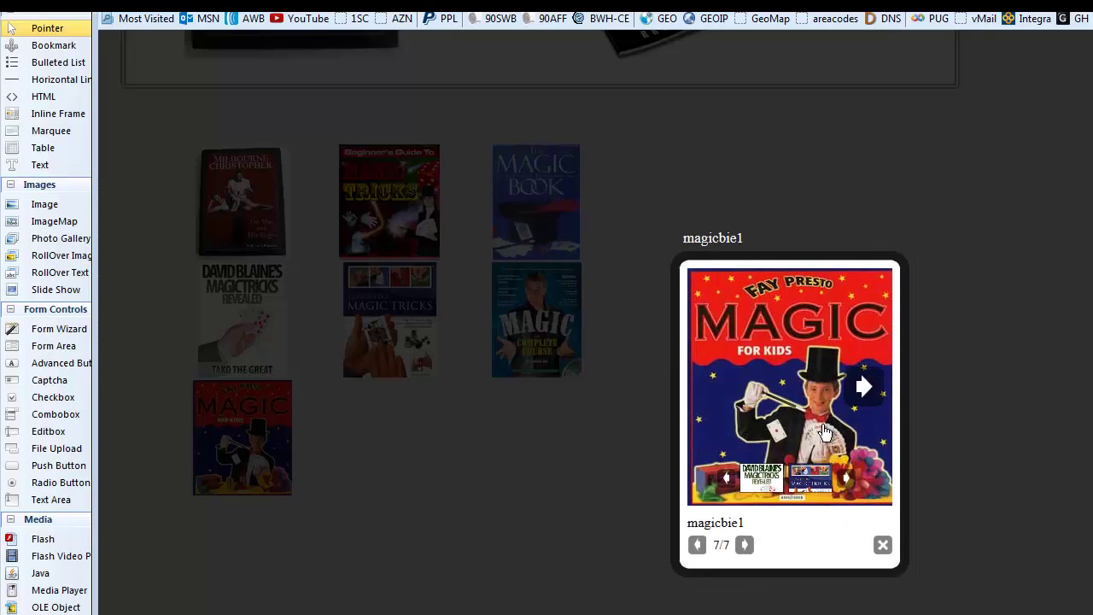
- Test the light box's thumbnail strip by paging through it both ways and open the David Blaine's Magic Tricks Revealed cover from it
{"action": "left_click", "coordinate": [726, 482]}
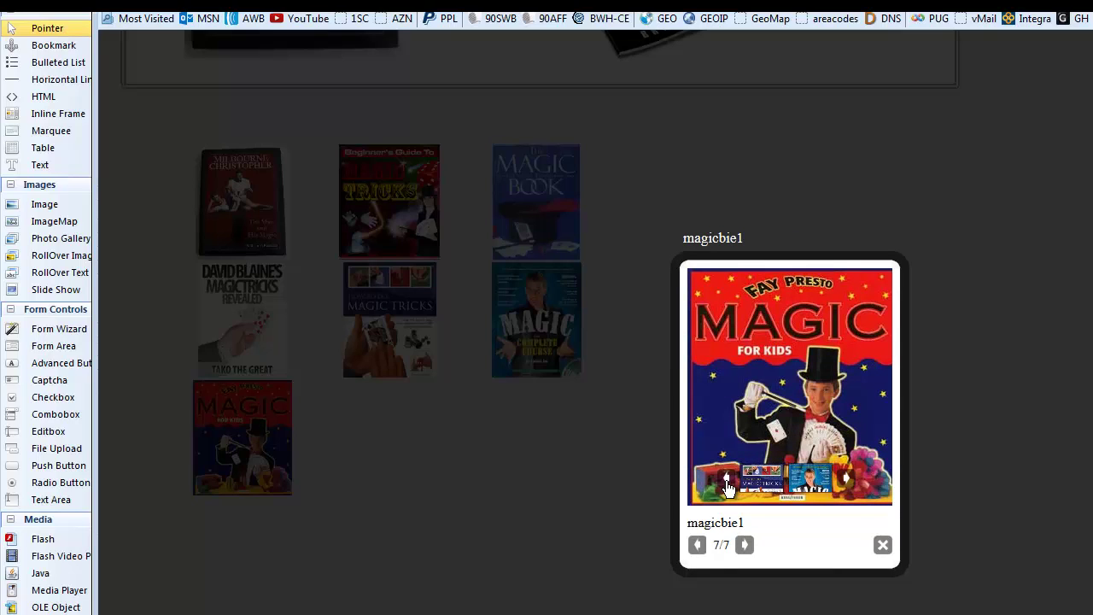
{"action": "left_click", "coordinate": [727, 481]}
{"action": "left_click", "coordinate": [848, 483]}
{"action": "left_click", "coordinate": [761, 483]}
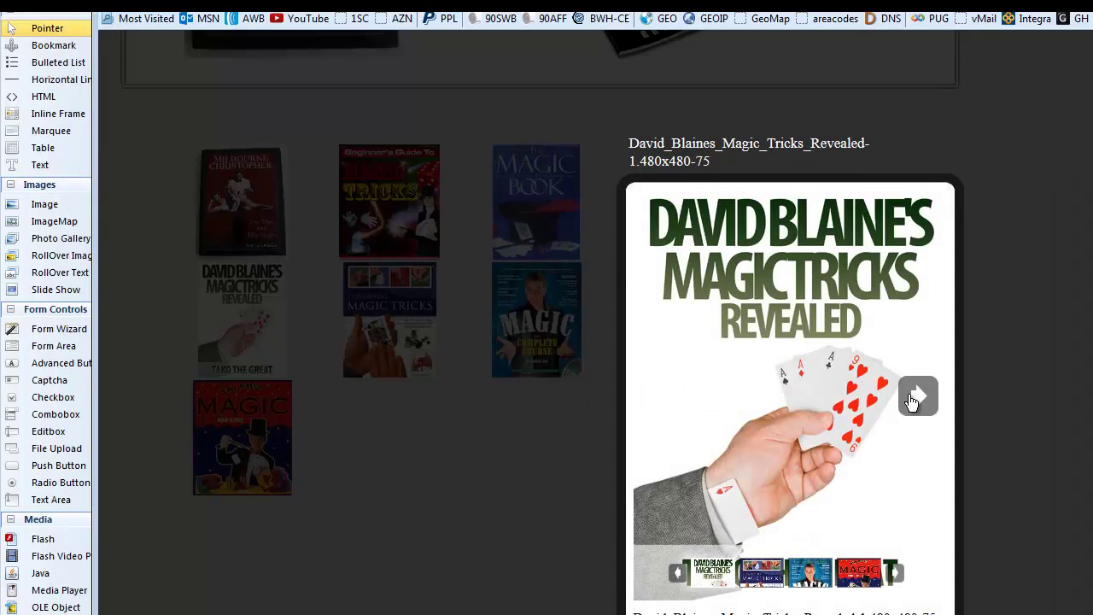
- Advance the light box to the How to Do Magic Tricks cover and highlight the title above the image
{"action": "left_click", "coordinate": [917, 396]}
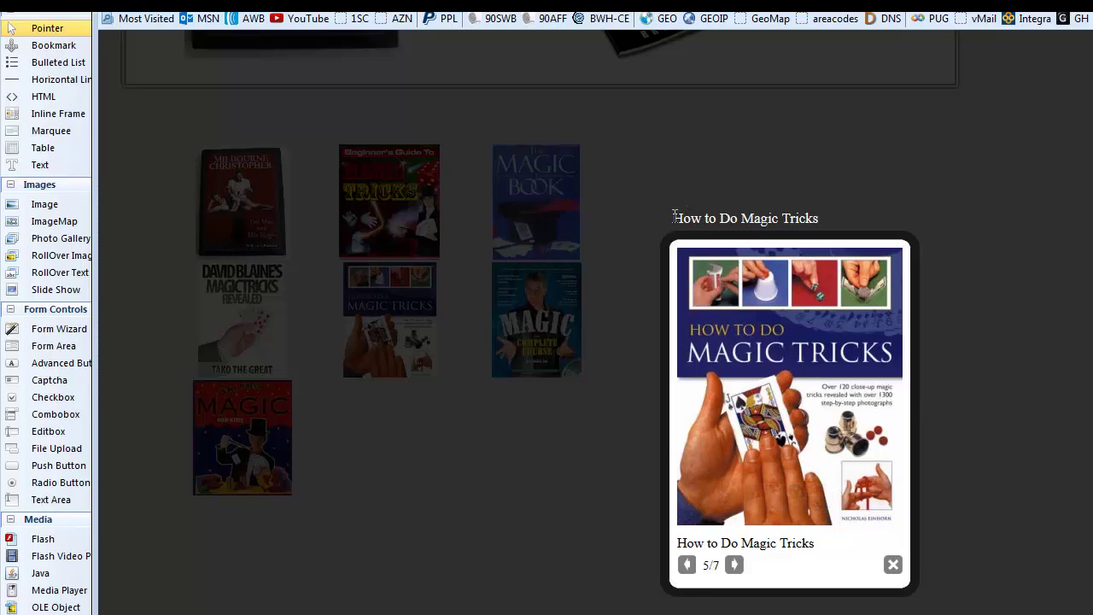
{"action": "left_click_drag", "start_coordinate": [674, 220], "coordinate": [828, 229]}
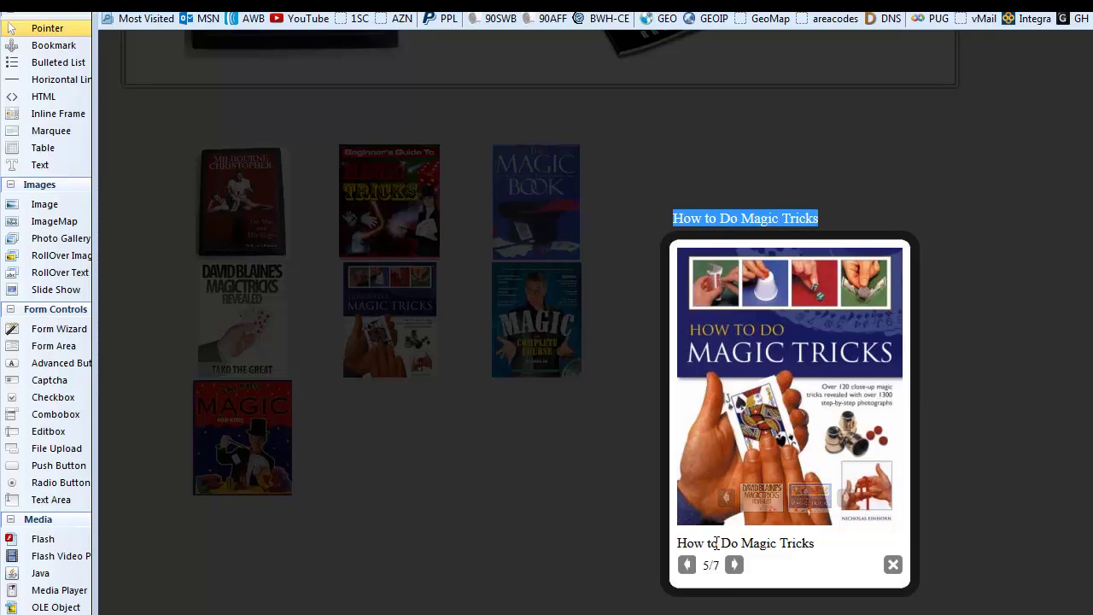
{"action": "left_click", "coordinate": [683, 543]}
- Browse the light box back from How to Do Magic Tricks to the Beginner's Guide cover, and close the light box and preview
{"action": "left_click", "coordinate": [687, 565]}
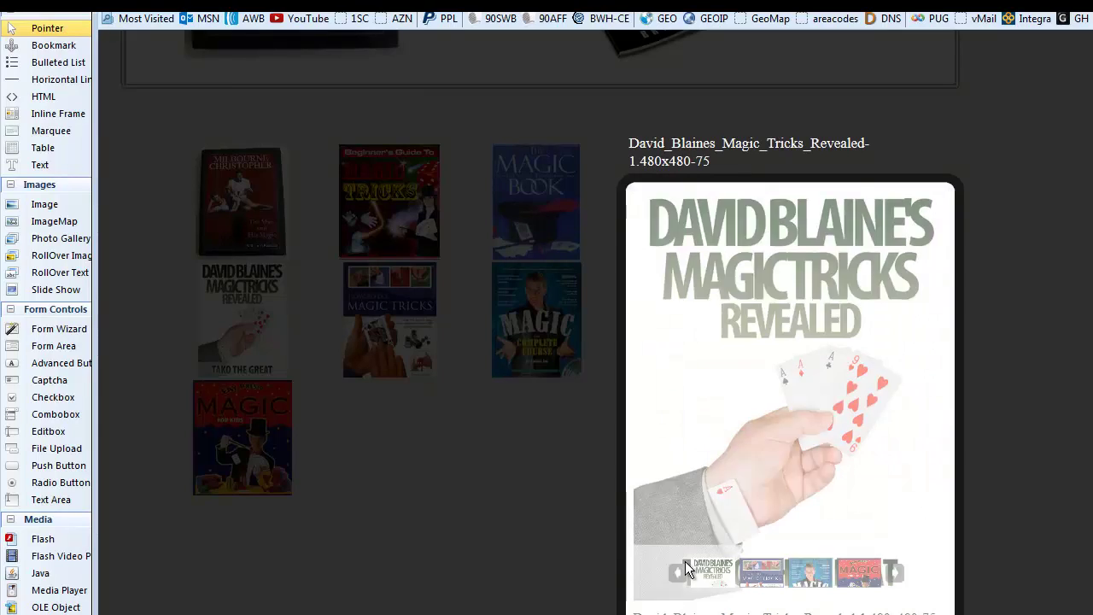
{"action": "left_click", "coordinate": [678, 572]}
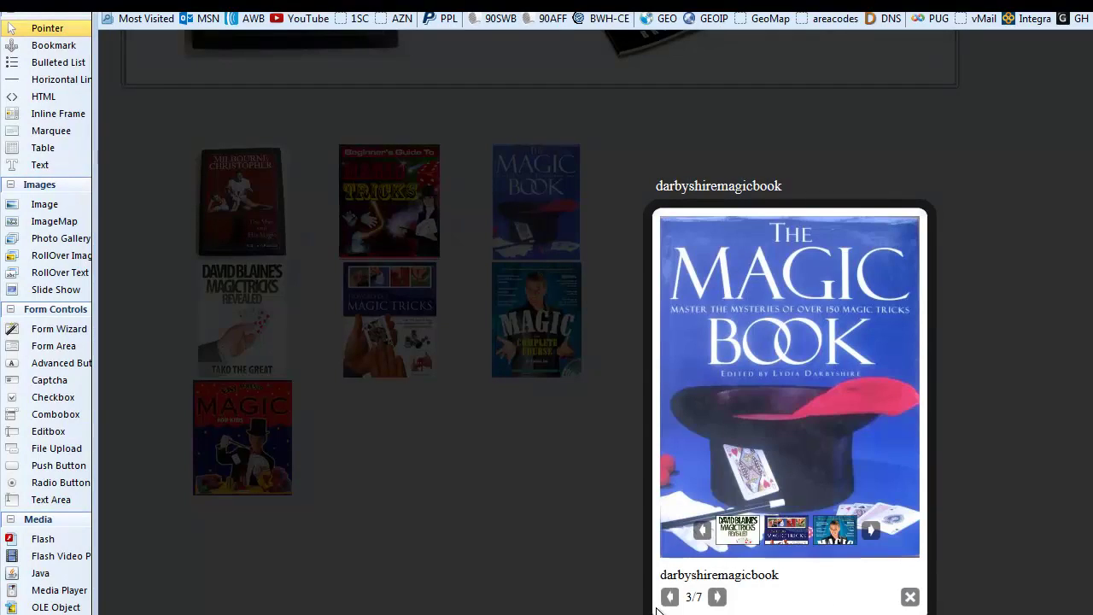
{"action": "left_click", "coordinate": [669, 600]}
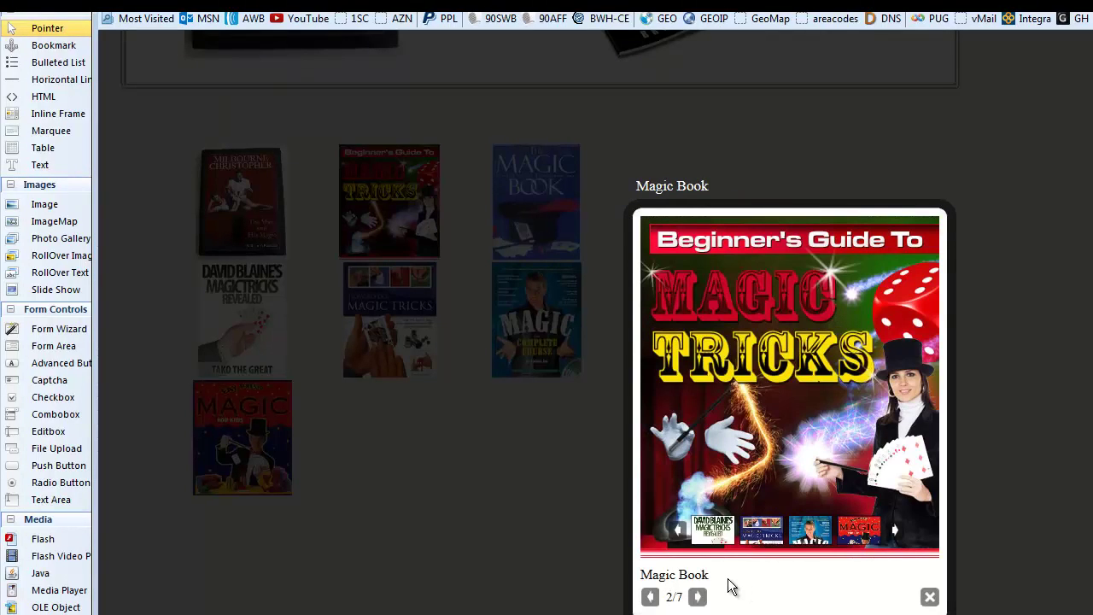
{"action": "mouse_move", "coordinate": [726, 516]}
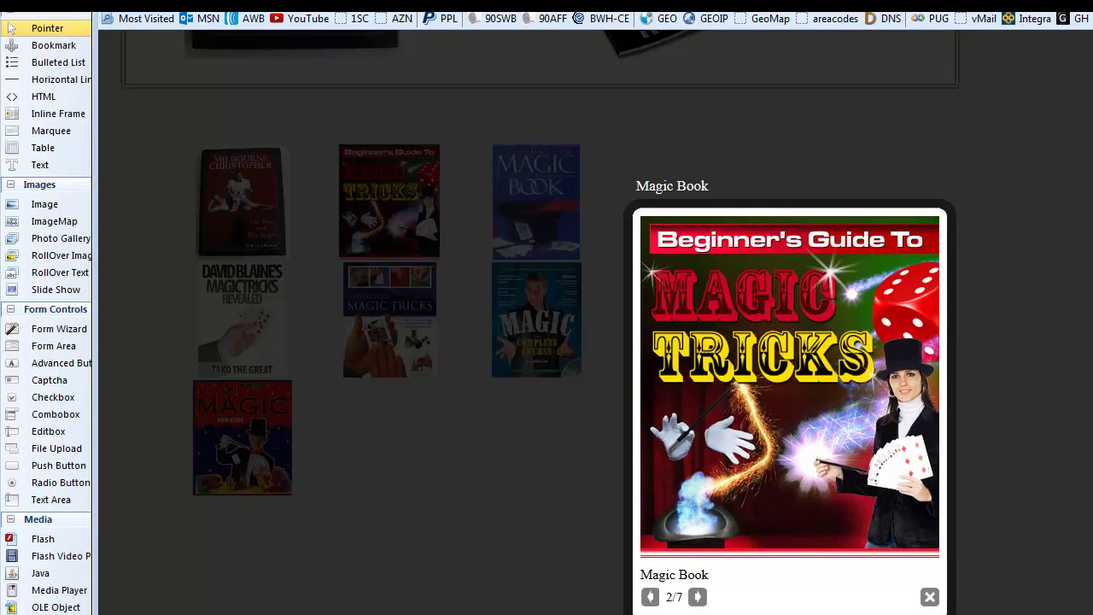
{"action": "left_click", "coordinate": [929, 596]}
{"action": "key", "text": "alt+F4"}
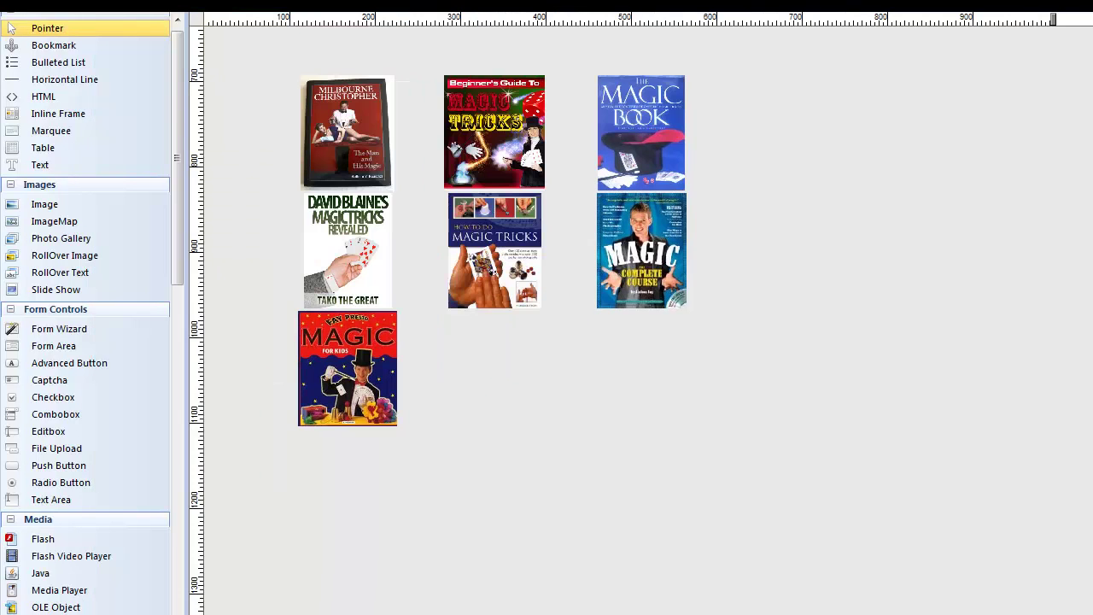
- Set the photo gallery's thumbnail size to 160x160 and apply the properties
{"action": "left_click", "coordinate": [588, 346]}
{"action": "double_click", "coordinate": [607, 371]}
{"action": "left_click_drag", "start_coordinate": [722, 75], "coordinate": [898, 24]}
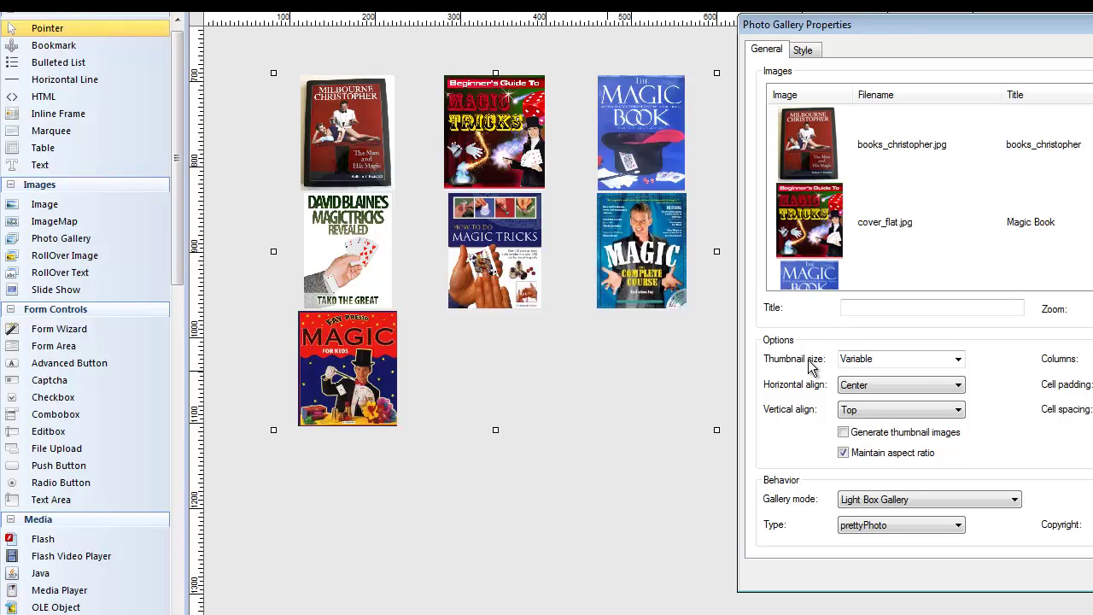
{"action": "left_click", "coordinate": [958, 359]}
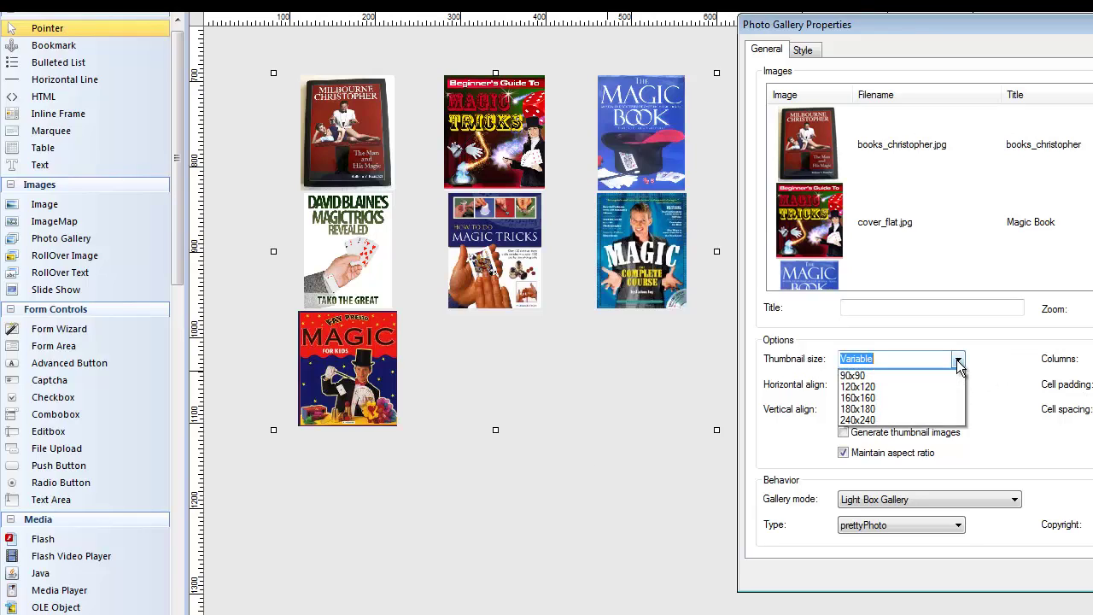
{"action": "left_click", "coordinate": [876, 409]}
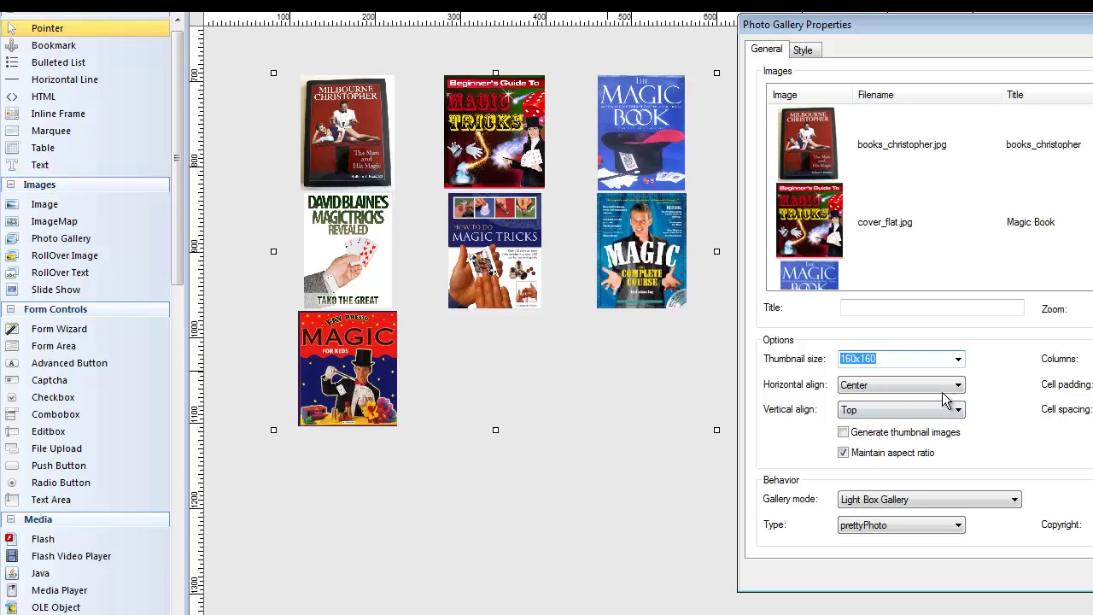
{"action": "left_click", "coordinate": [957, 360]}
{"action": "left_click", "coordinate": [958, 360]}
{"action": "key", "text": "Return"}
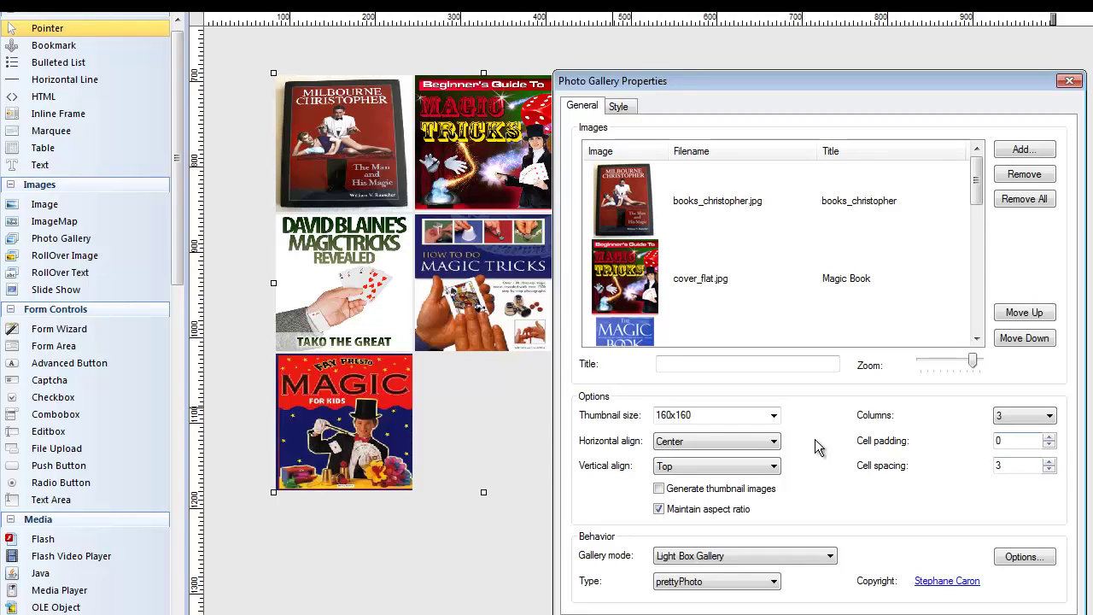
- Set the photo gallery's thumbnail size to Variable, look over its style settings, and apply the properties
{"action": "left_click", "coordinate": [772, 442]}
{"action": "left_click", "coordinate": [774, 415]}
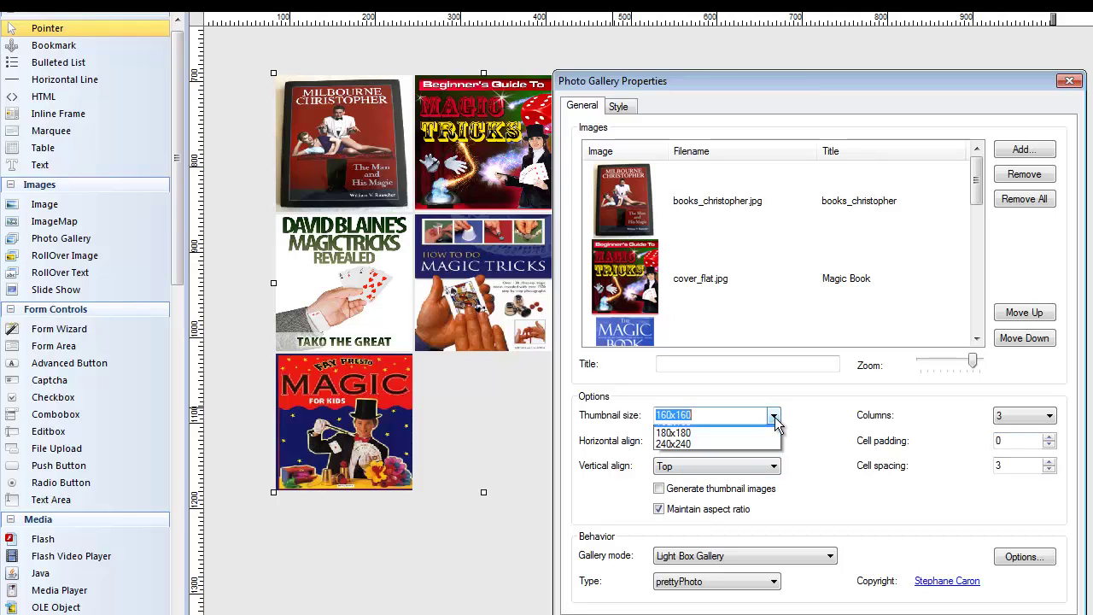
{"action": "left_click", "coordinate": [717, 427]}
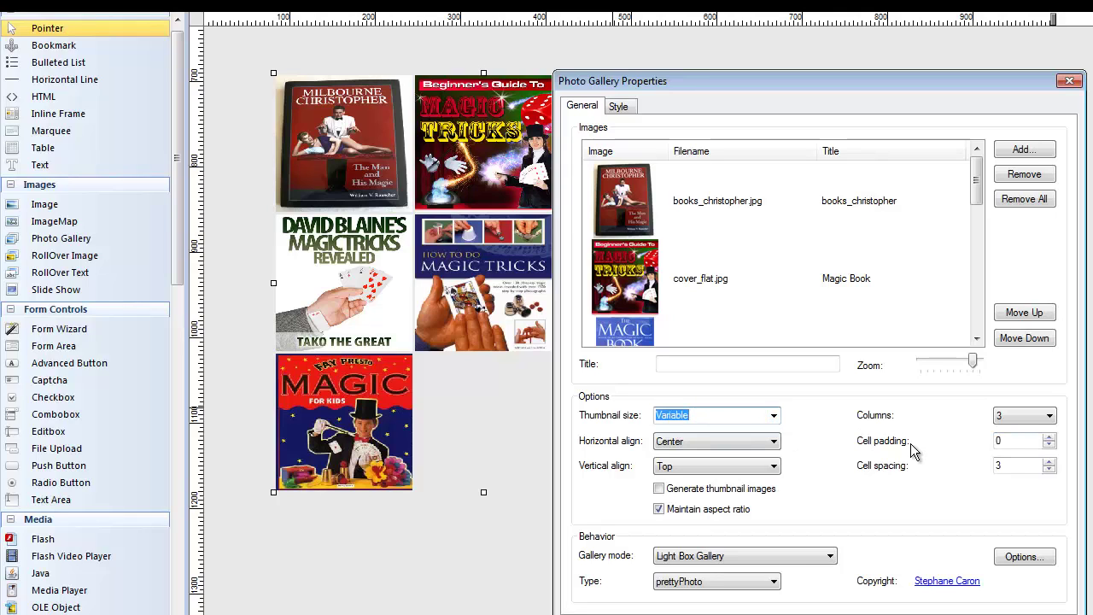
{"action": "left_click", "coordinate": [626, 108]}
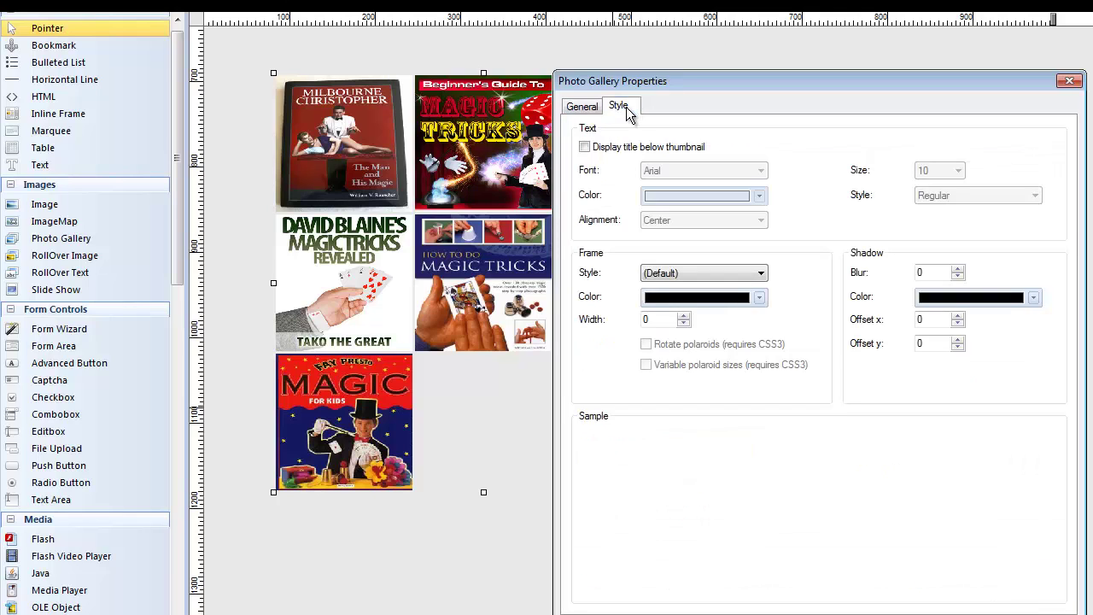
{"action": "left_click", "coordinate": [901, 584]}
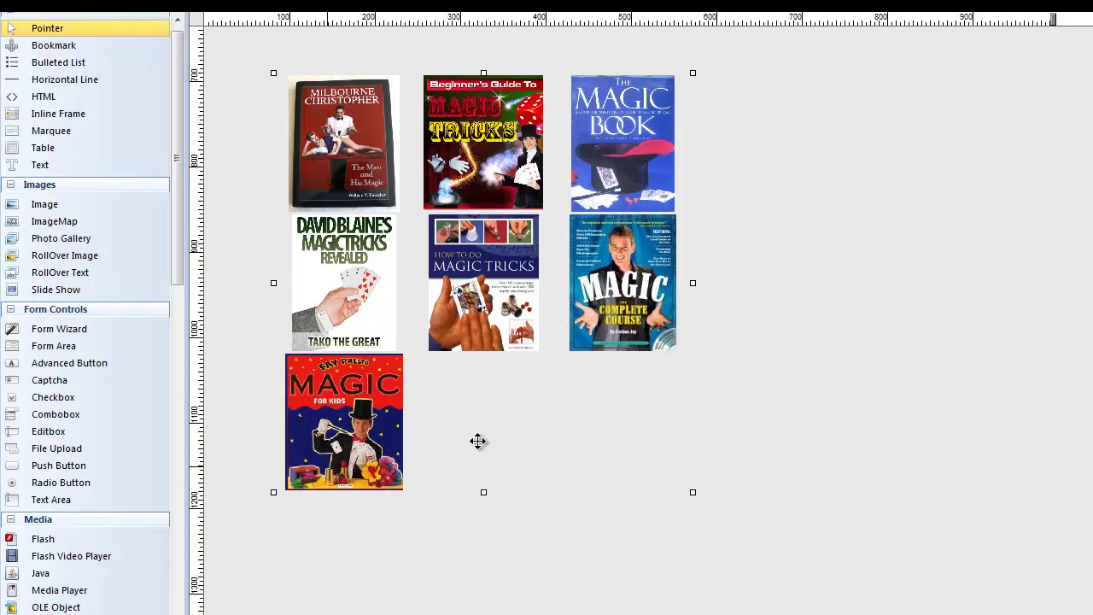
- Set the photo gallery's frame style to Cupertino 1 and apply the properties
{"action": "double_click", "coordinate": [589, 406]}
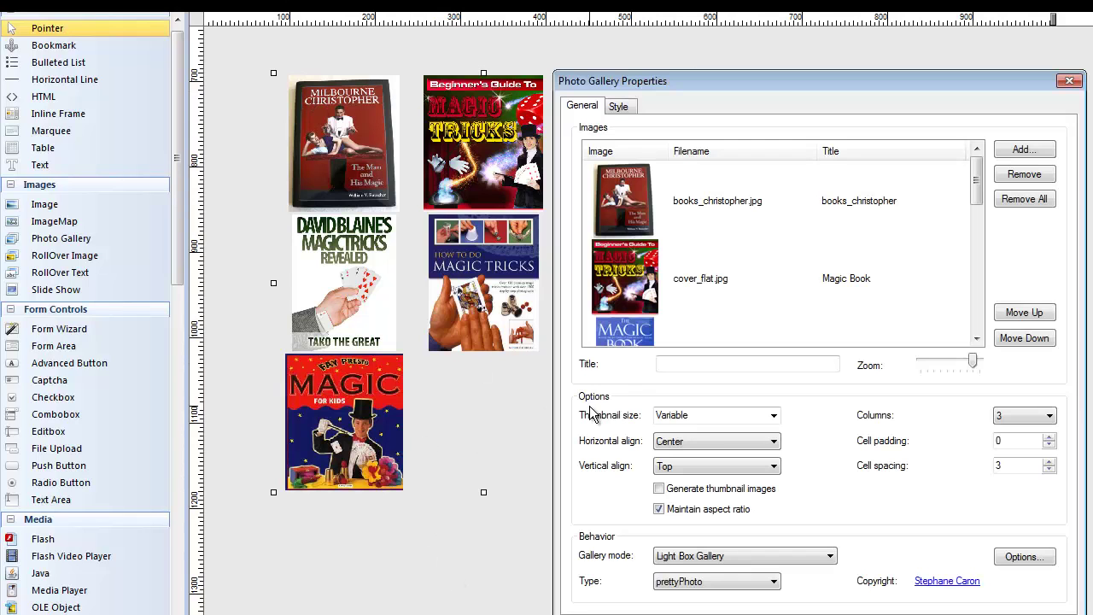
{"action": "left_click", "coordinate": [627, 110]}
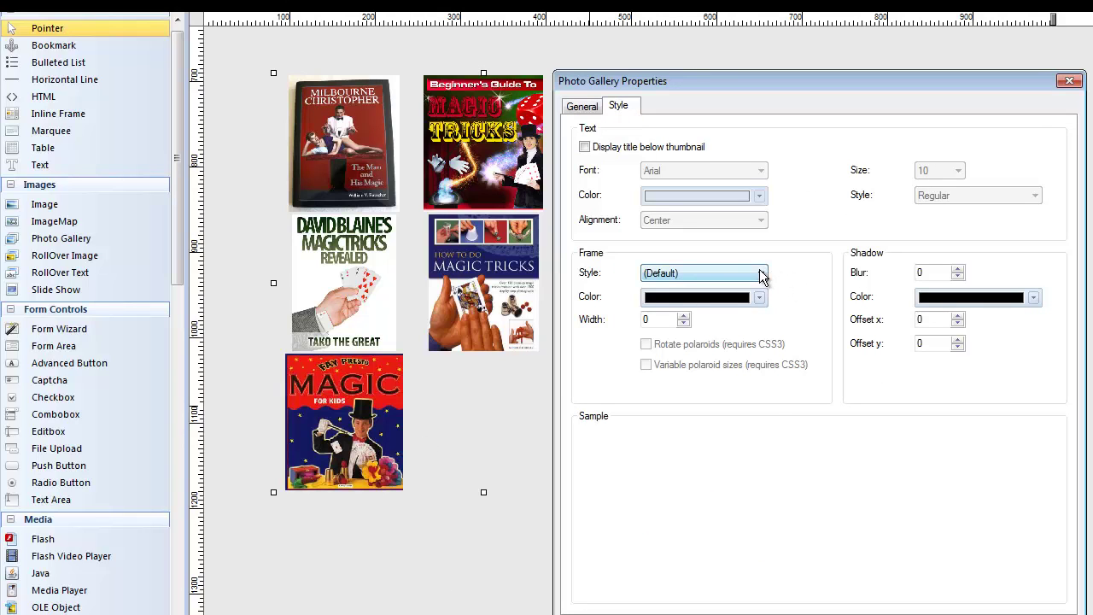
{"action": "left_click", "coordinate": [760, 272]}
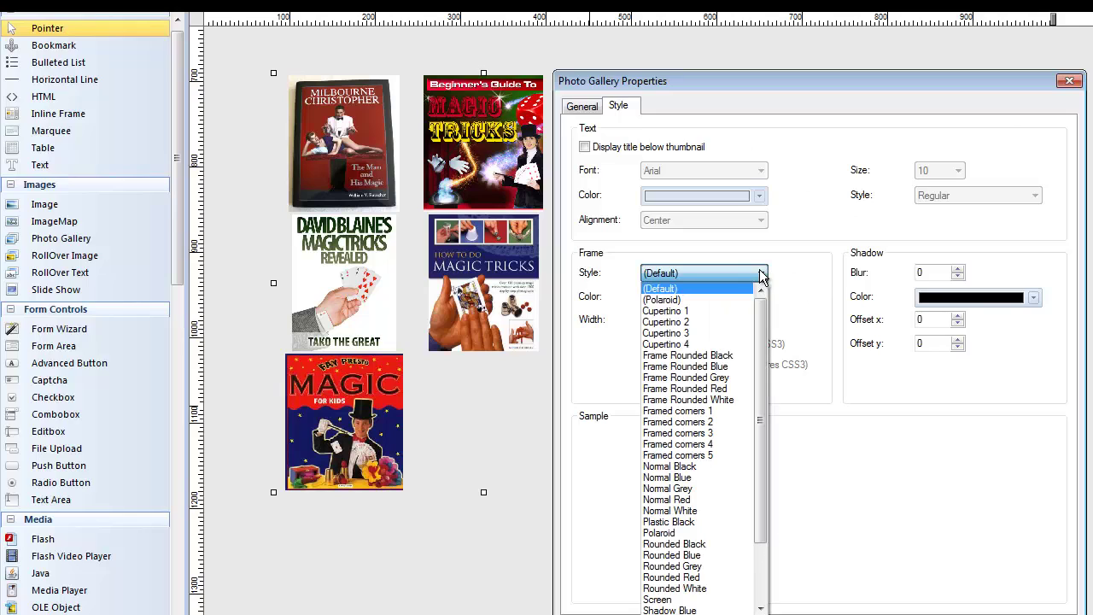
{"action": "left_click", "coordinate": [675, 312]}
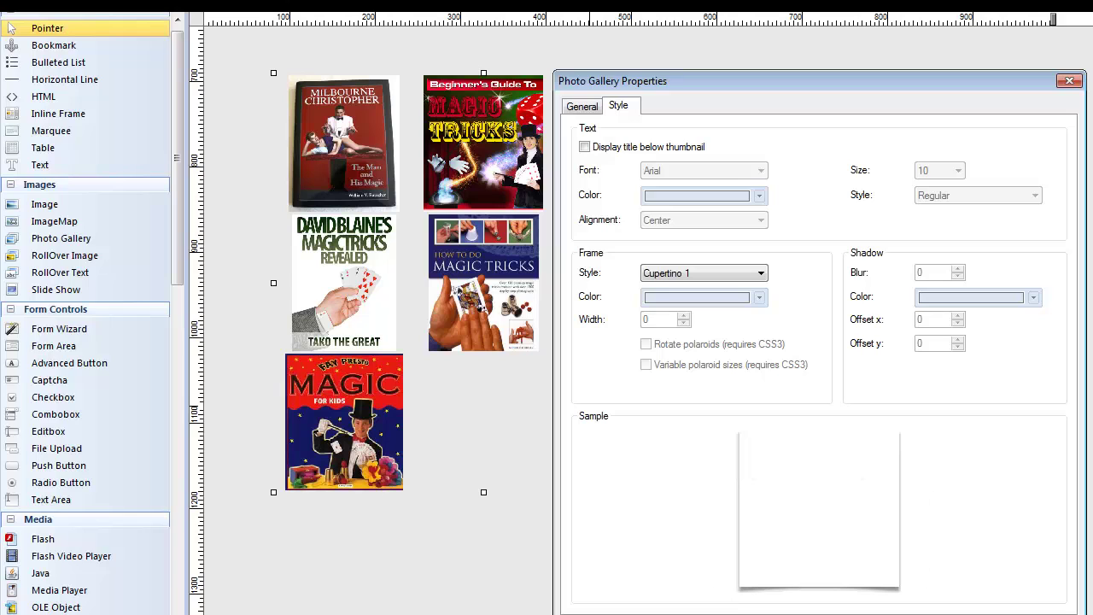
{"action": "key", "text": "Return"}
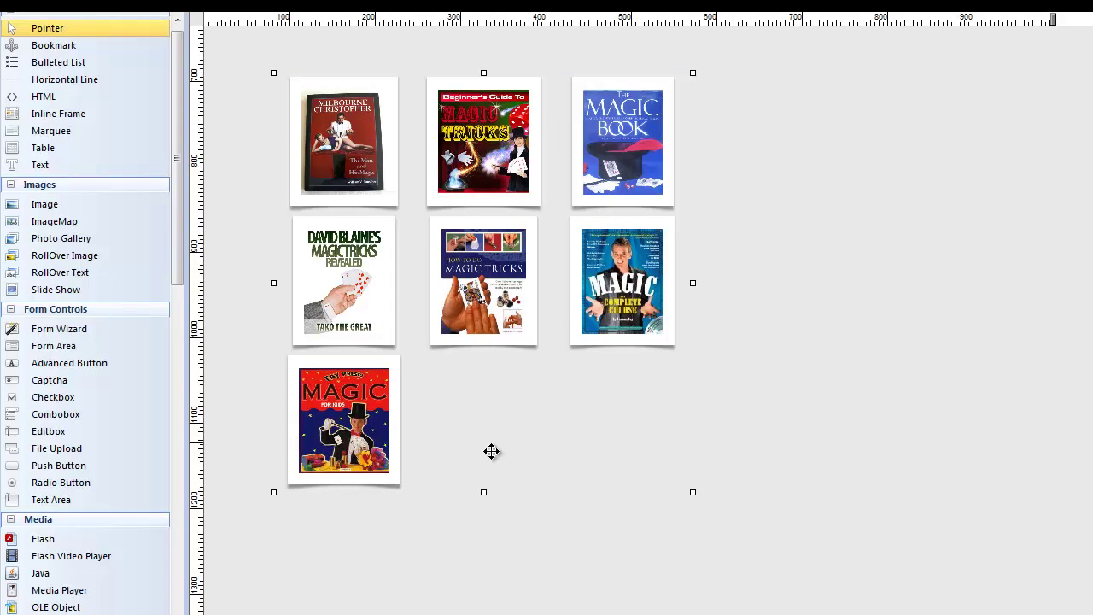
- Try out Framed corners 2 and the following frame styles for the photo gallery, choose Rounded Black, and apply the properties
{"action": "double_click", "coordinate": [549, 418]}
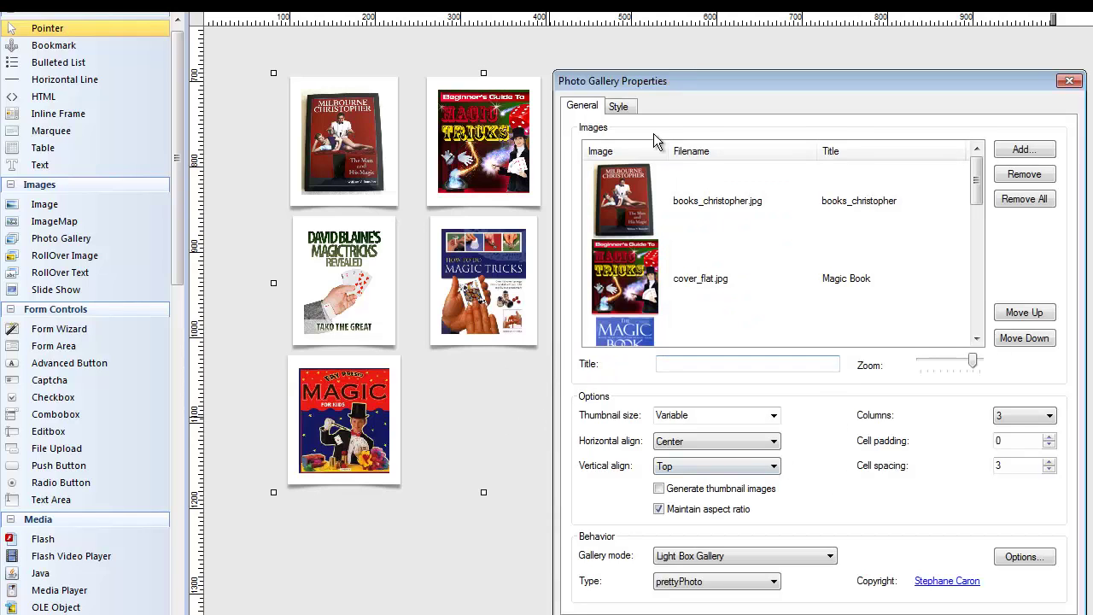
{"action": "left_click", "coordinate": [620, 106]}
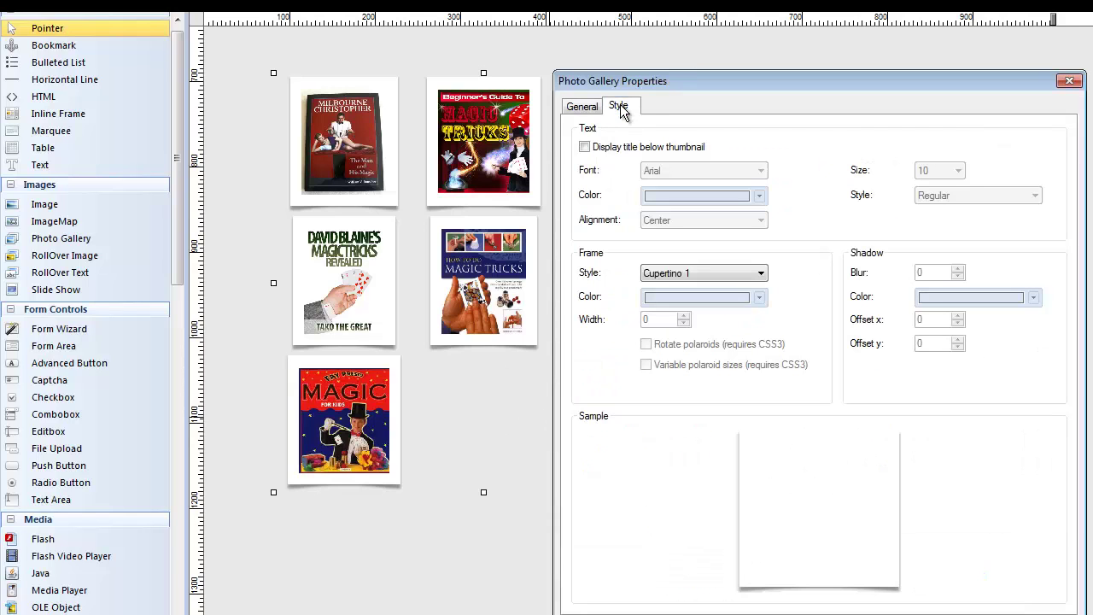
{"action": "left_click", "coordinate": [760, 273]}
{"action": "left_click", "coordinate": [680, 403]}
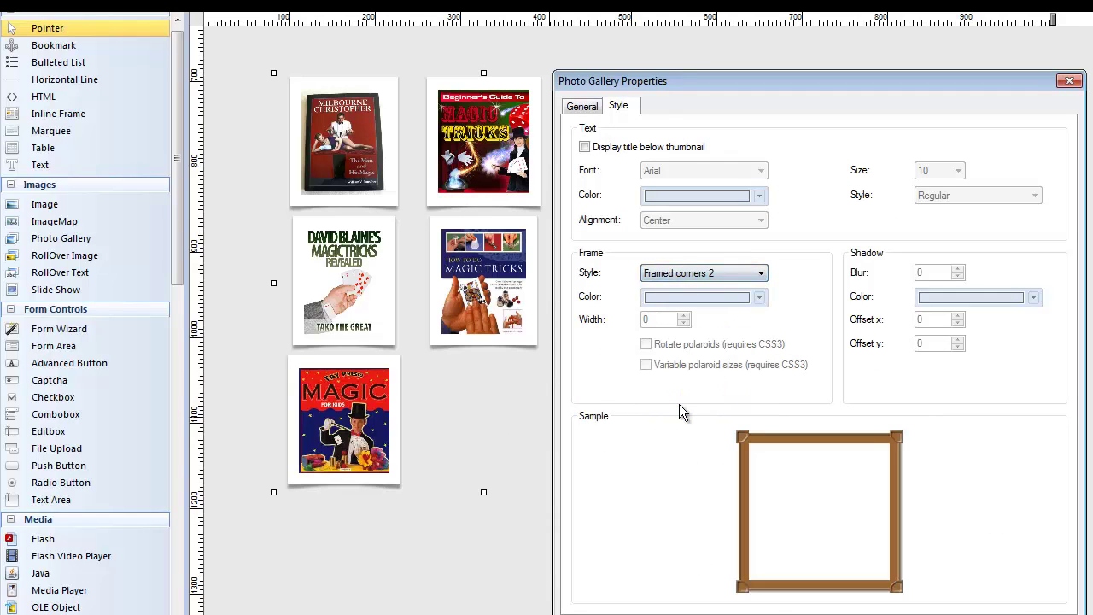
{"action": "key", "text": "Down"}
{"action": "key", "text": "Down"}
{"action": "key", "text": "Down"}
{"action": "key", "text": "Down"}
{"action": "key", "text": "Down"}
{"action": "key", "text": "Down"}
{"action": "key", "text": "Down"}
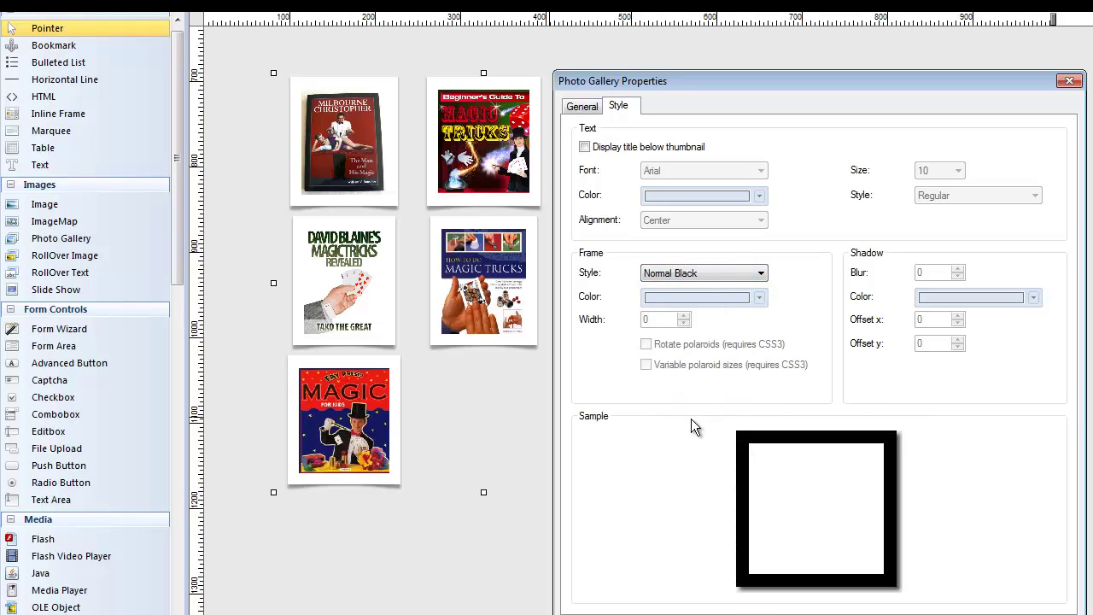
{"action": "key", "text": "Down"}
{"action": "key", "text": "Down"}
{"action": "key", "text": "Down"}
{"action": "key", "text": "Return"}
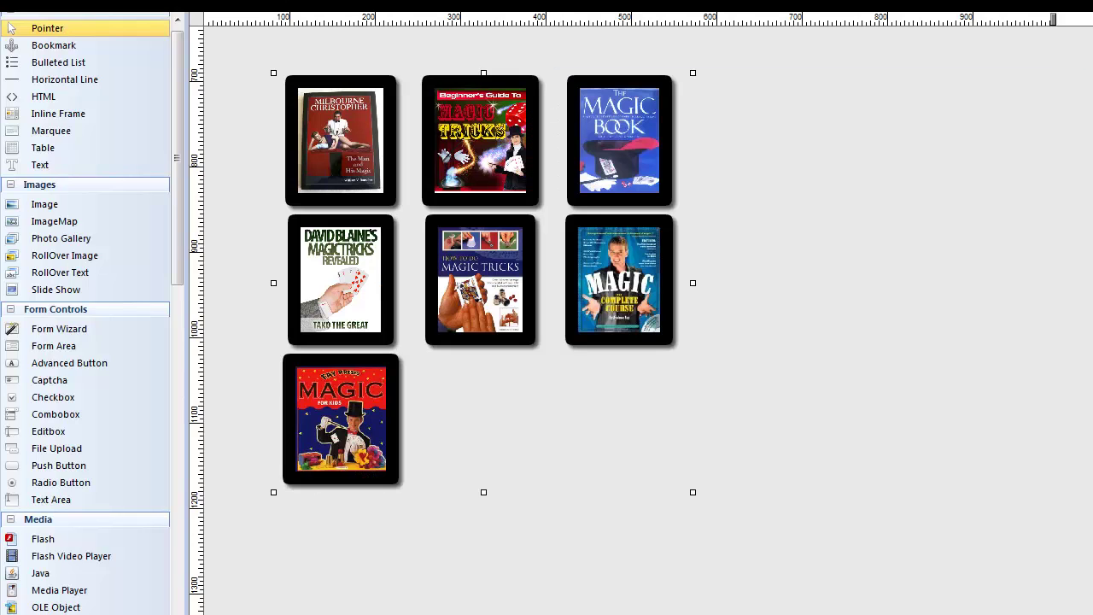
- Reopen the photo gallery's style settings and change the frame style to (Polaroid)
{"action": "double_click", "coordinate": [529, 390]}
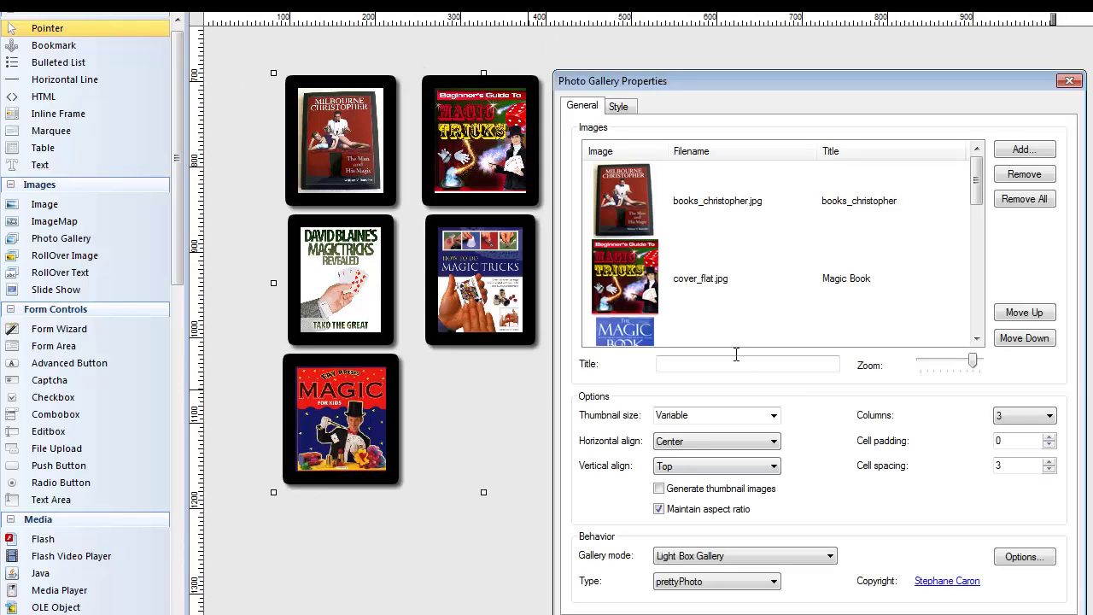
{"action": "left_click", "coordinate": [620, 107]}
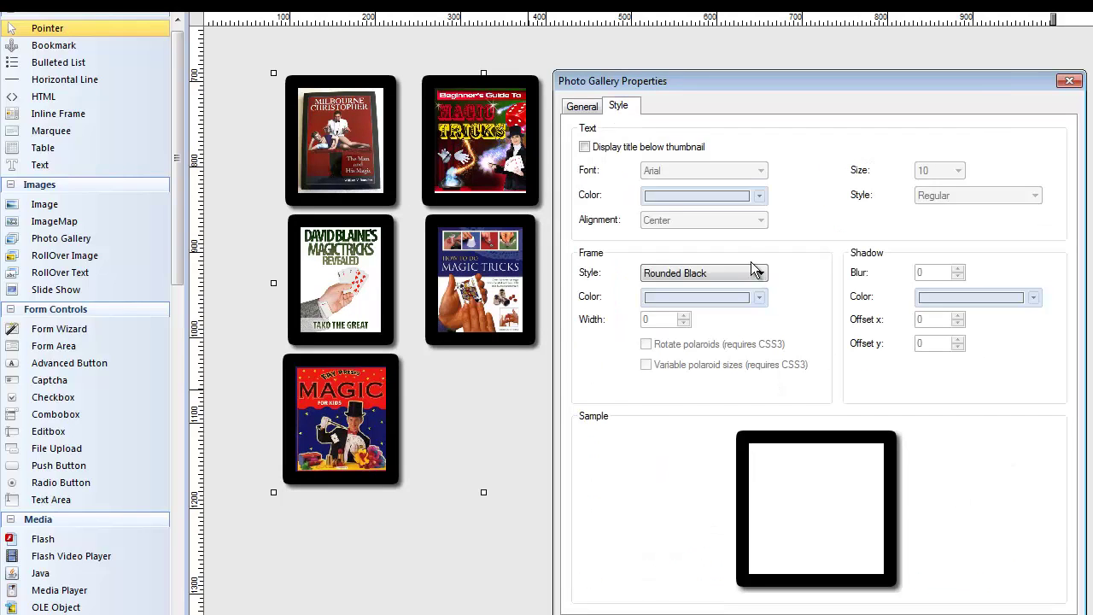
{"action": "left_click", "coordinate": [759, 272]}
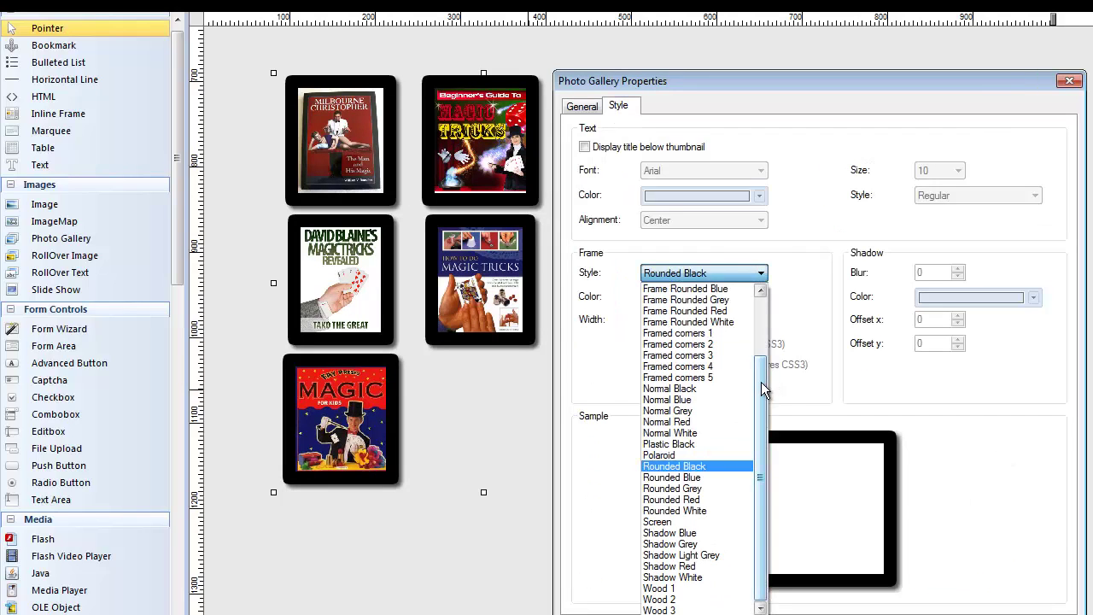
{"action": "left_click_drag", "start_coordinate": [761, 383], "coordinate": [764, 306]}
{"action": "left_click", "coordinate": [667, 300]}
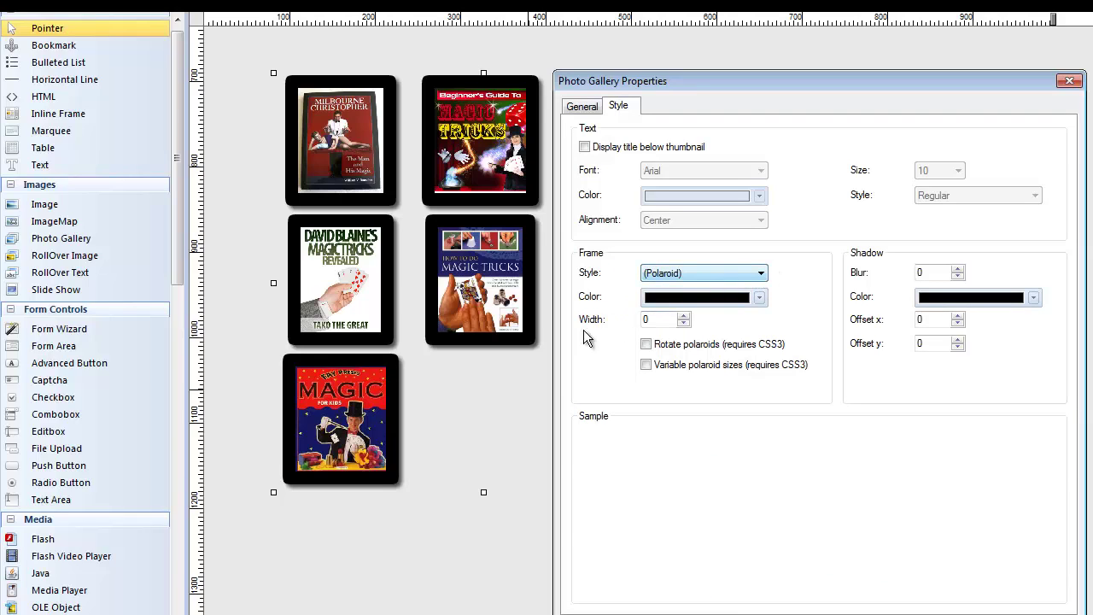
- Set the polaroid frame's width to 9 and its color to navy blue
{"action": "left_click", "coordinate": [683, 315]}
{"action": "left_click", "coordinate": [683, 315]}
{"action": "left_click", "coordinate": [683, 315]}
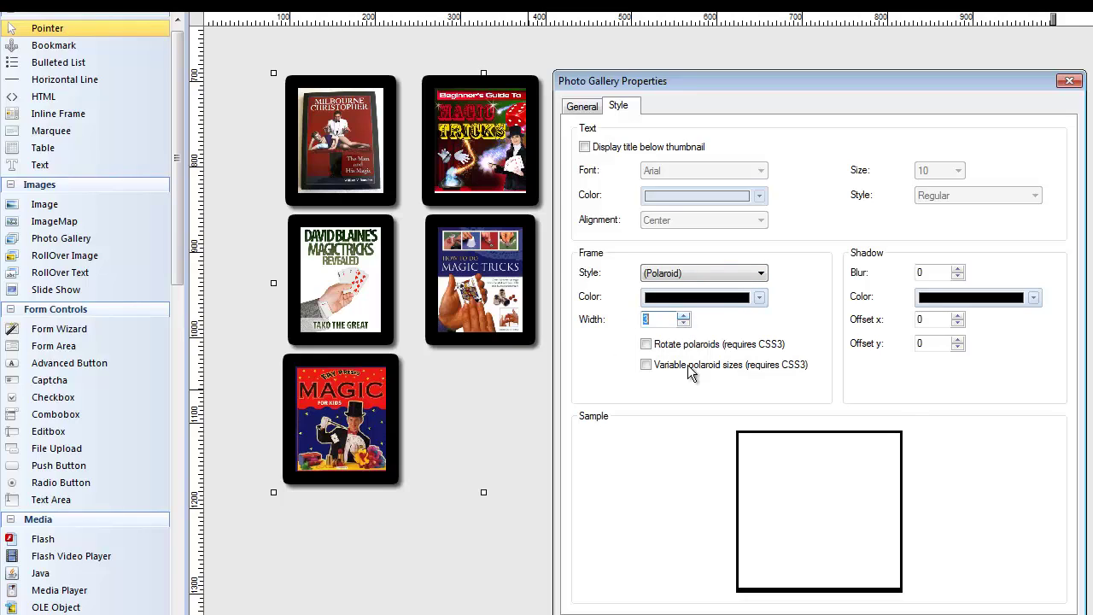
{"action": "left_click", "coordinate": [684, 315]}
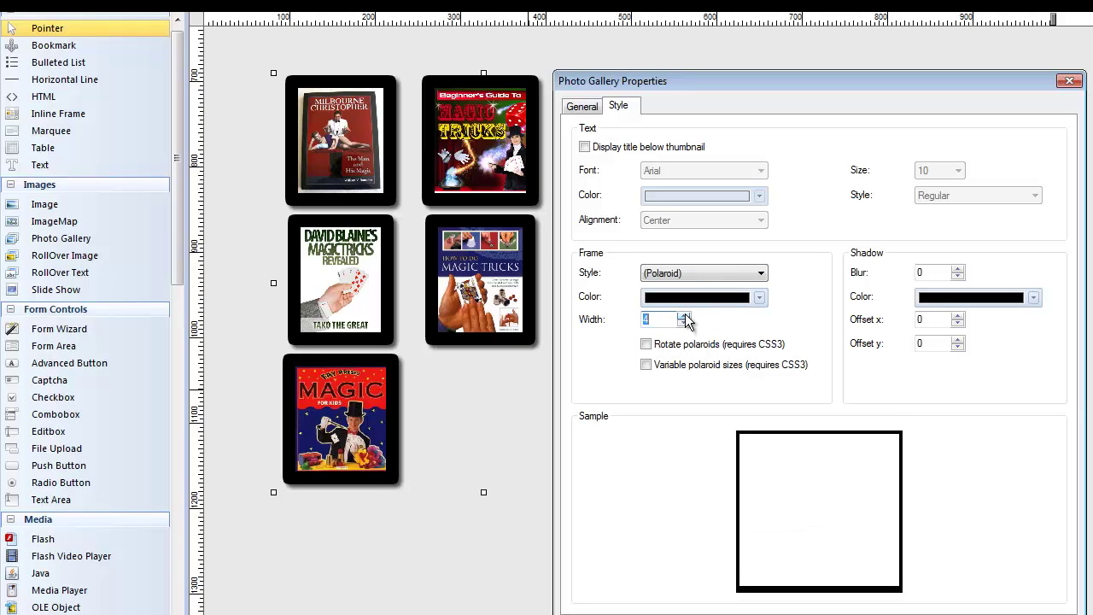
{"action": "left_click", "coordinate": [684, 315]}
{"action": "left_click", "coordinate": [685, 315]}
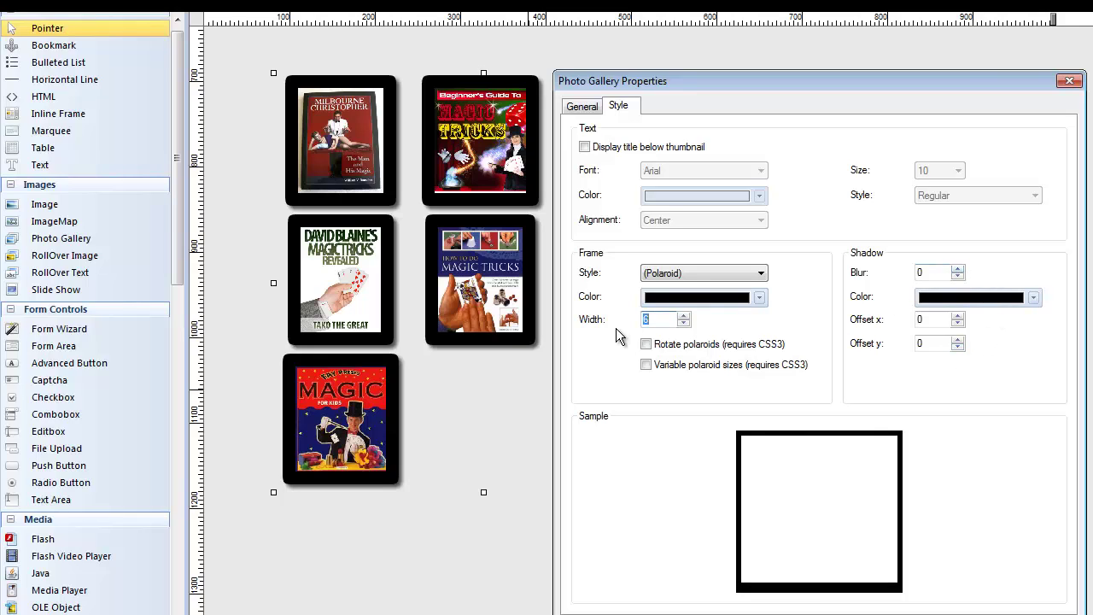
{"action": "left_click", "coordinate": [685, 316]}
{"action": "left_click", "coordinate": [684, 316]}
{"action": "left_click", "coordinate": [684, 316]}
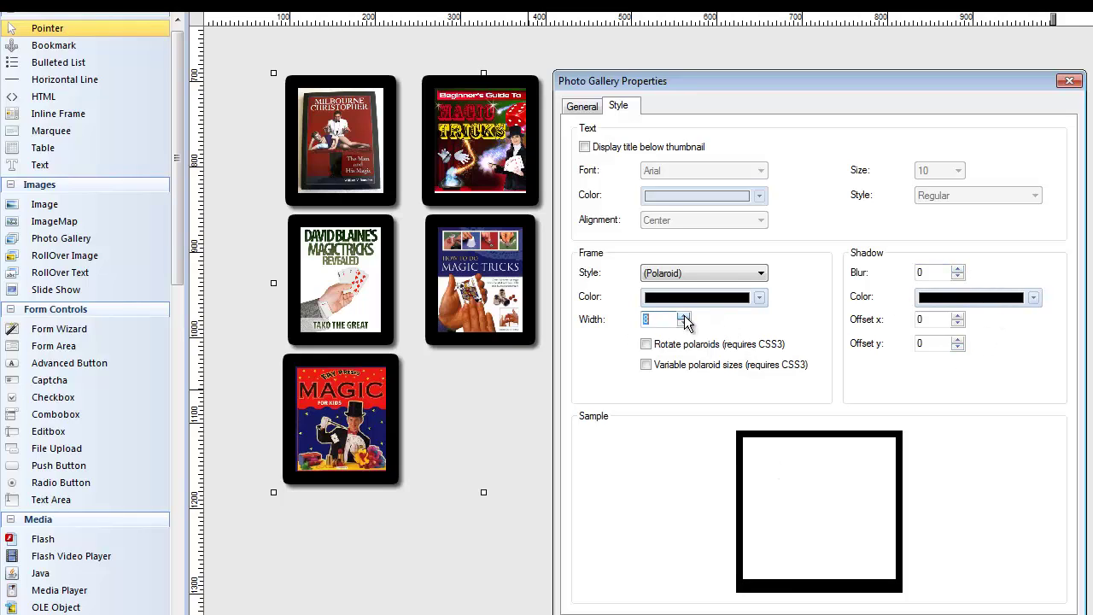
{"action": "left_click", "coordinate": [759, 297]}
{"action": "left_click", "coordinate": [670, 335]}
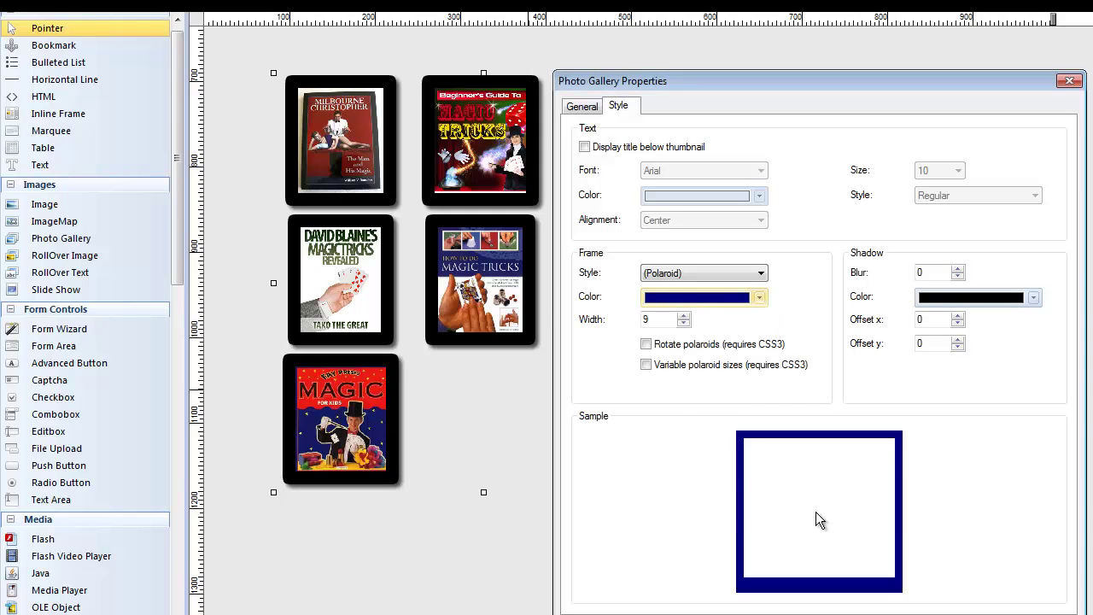
- Display the titles below the thumbnails in white text and apply the gallery properties
{"action": "left_click", "coordinate": [584, 147]}
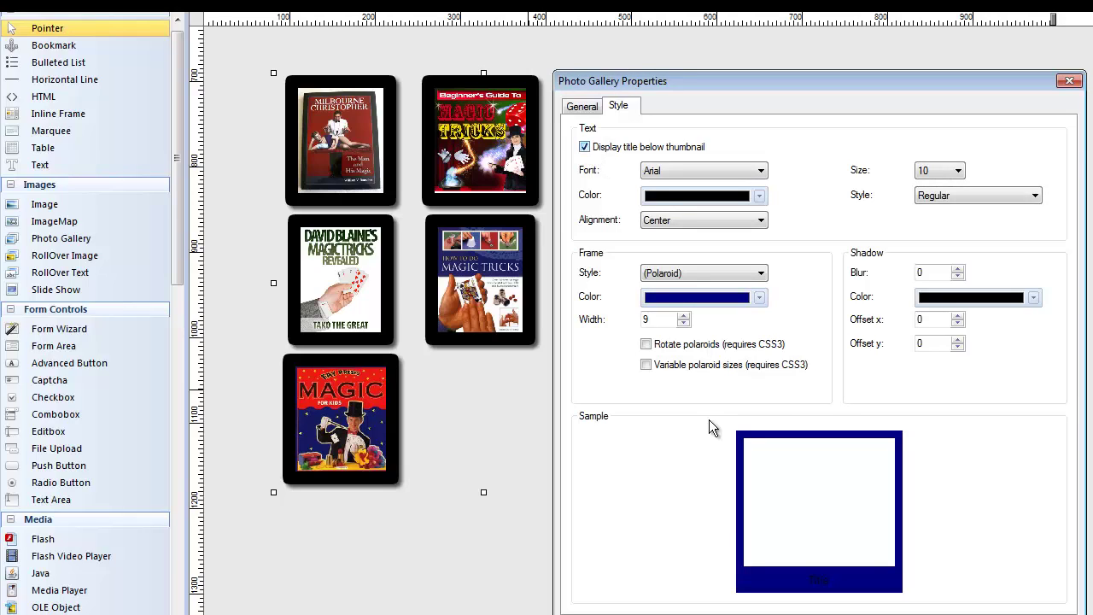
{"action": "left_click", "coordinate": [759, 196]}
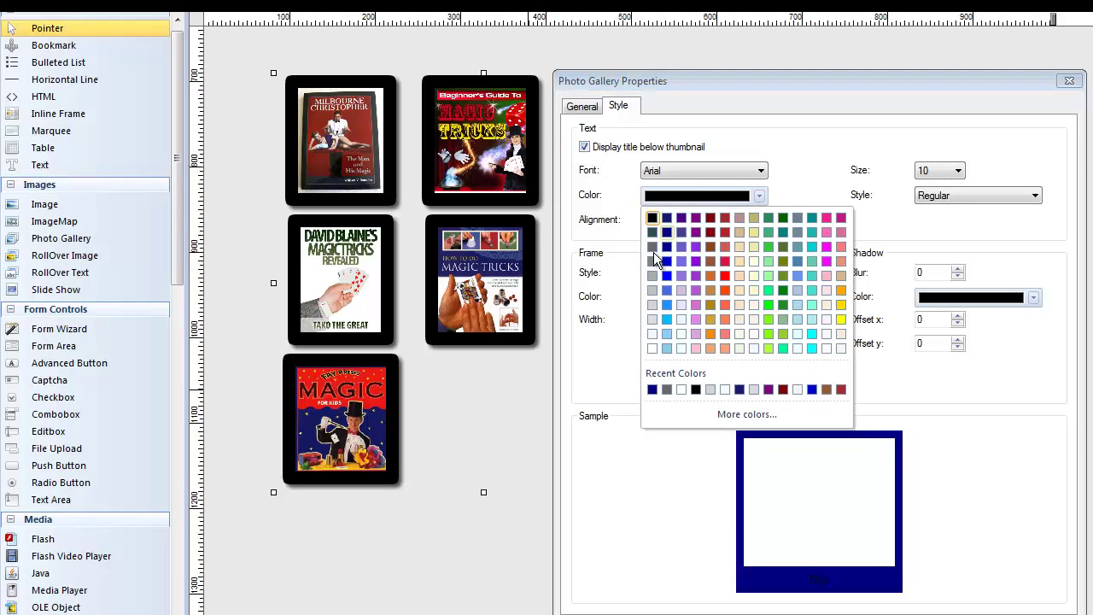
{"action": "left_click", "coordinate": [652, 348]}
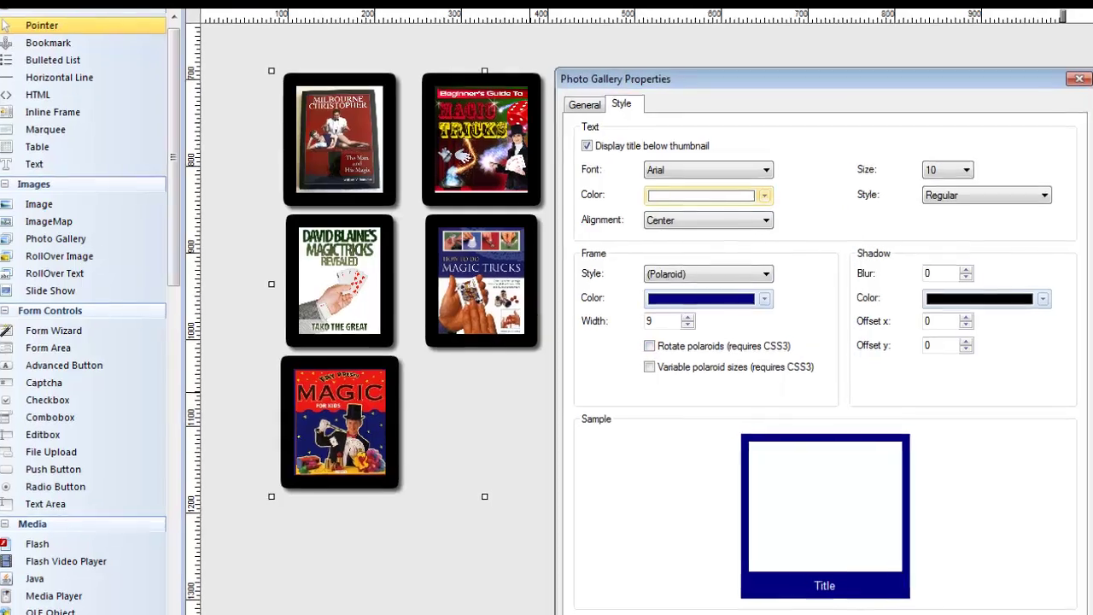
{"action": "key", "text": "Return"}
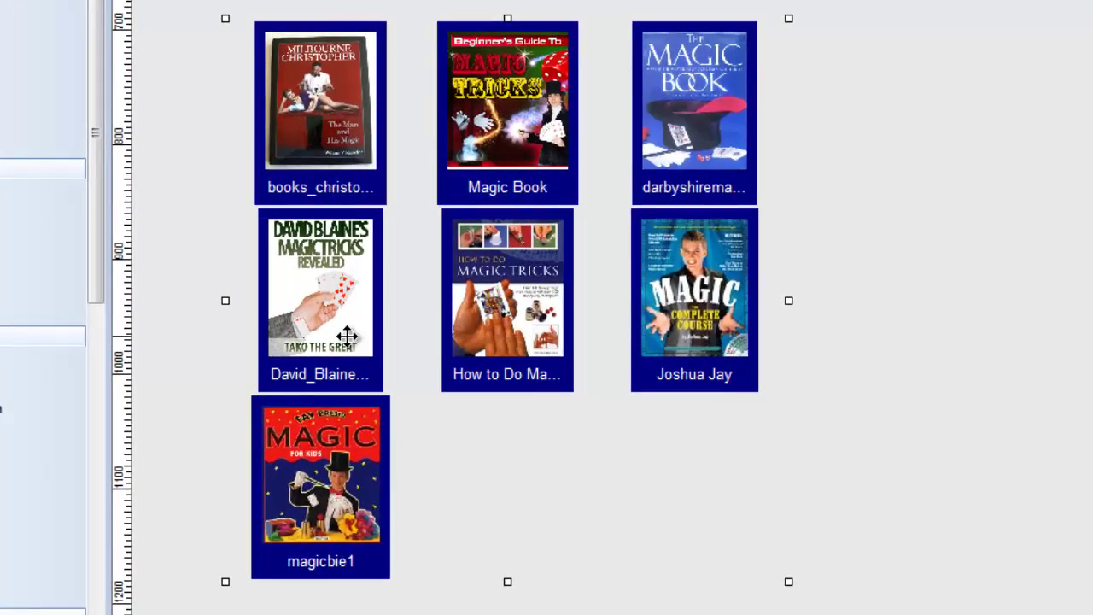
- Look through the image titles in the photo gallery properties, close them, and move the gallery slightly up the page
{"action": "double_click", "coordinate": [514, 486]}
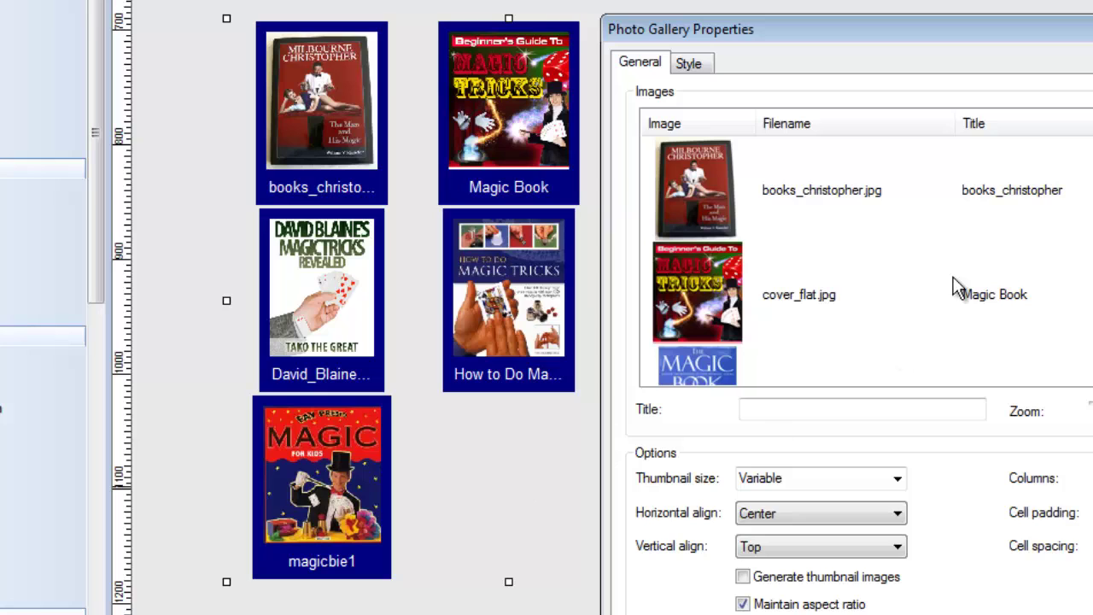
{"action": "scroll", "coordinate": [953, 277], "scroll_direction": "down", "scroll_amount": 5}
{"action": "scroll", "coordinate": [866, 261], "scroll_direction": "up", "scroll_amount": 5}
{"action": "key", "text": "Return"}
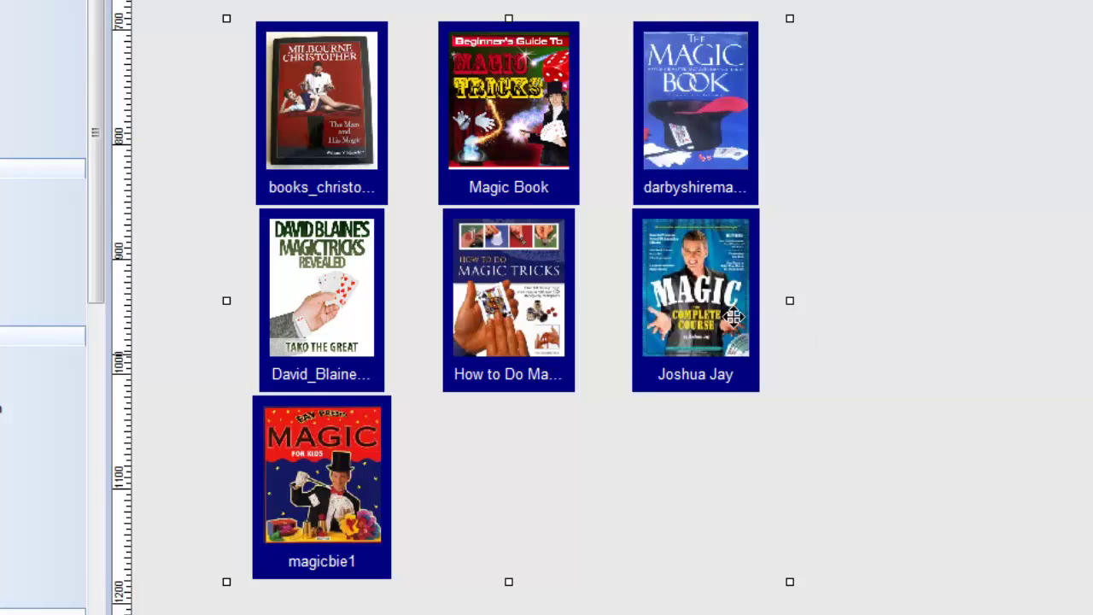
{"action": "left_click_drag", "start_coordinate": [632, 291], "coordinate": [633, 267]}
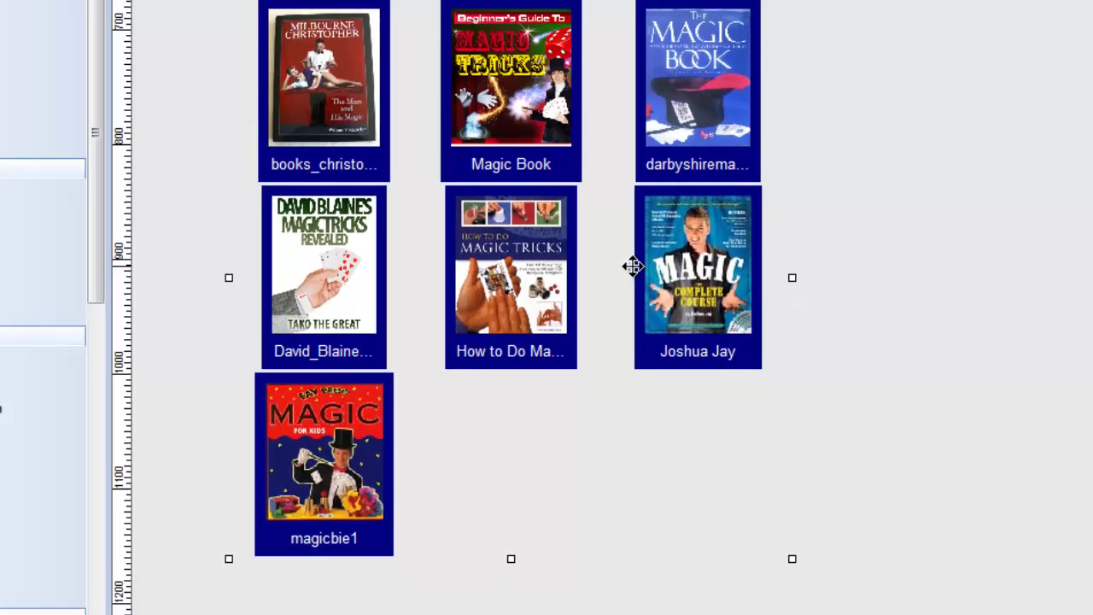